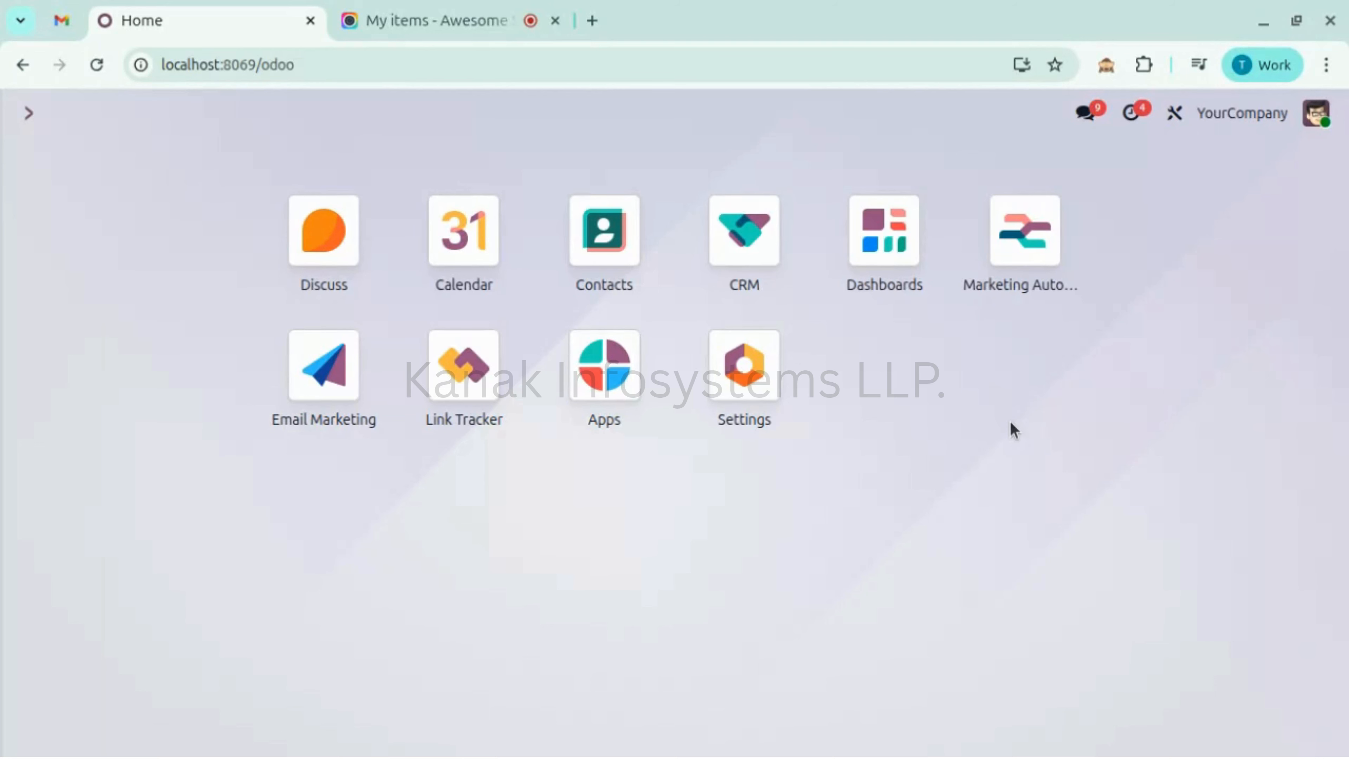
- Create a blank Marketing Automation campaign from scratch and name it 'Leads'
click(1014, 257)
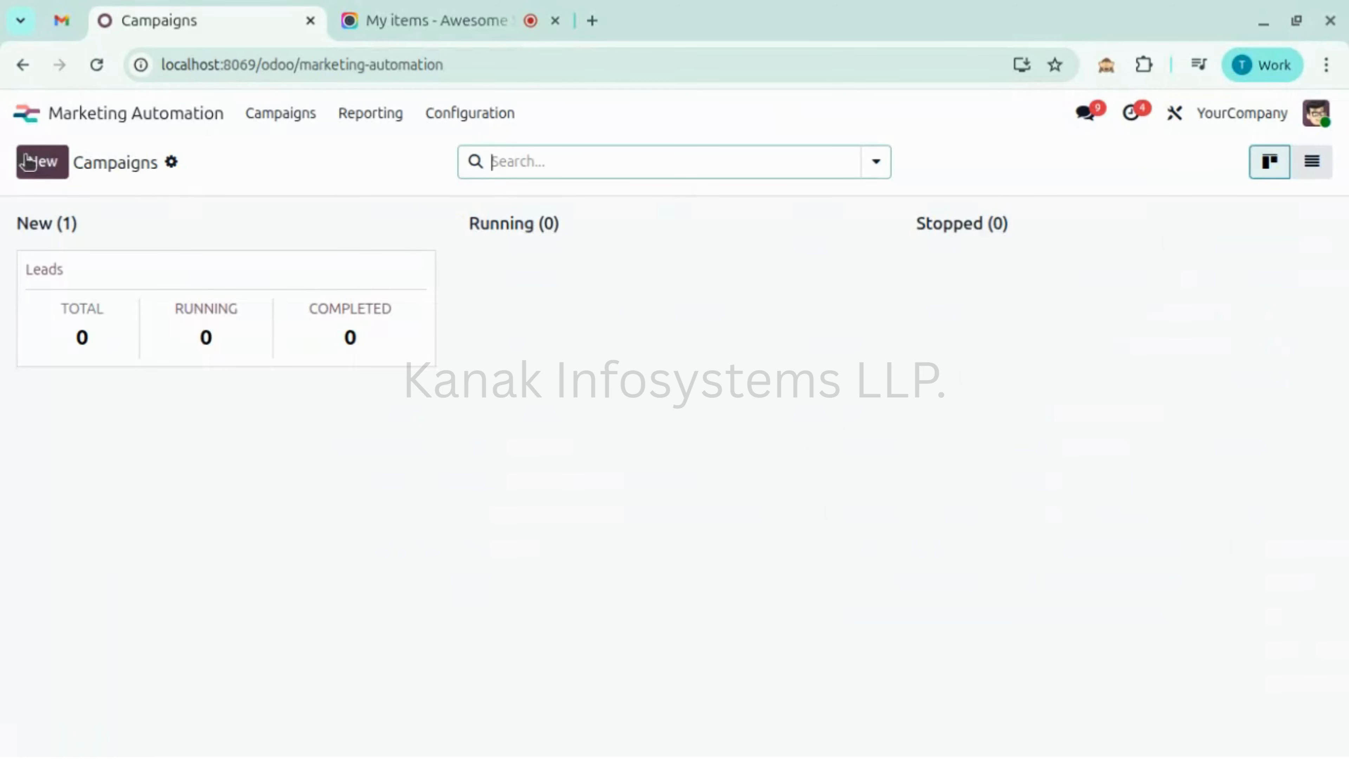
click(60, 171)
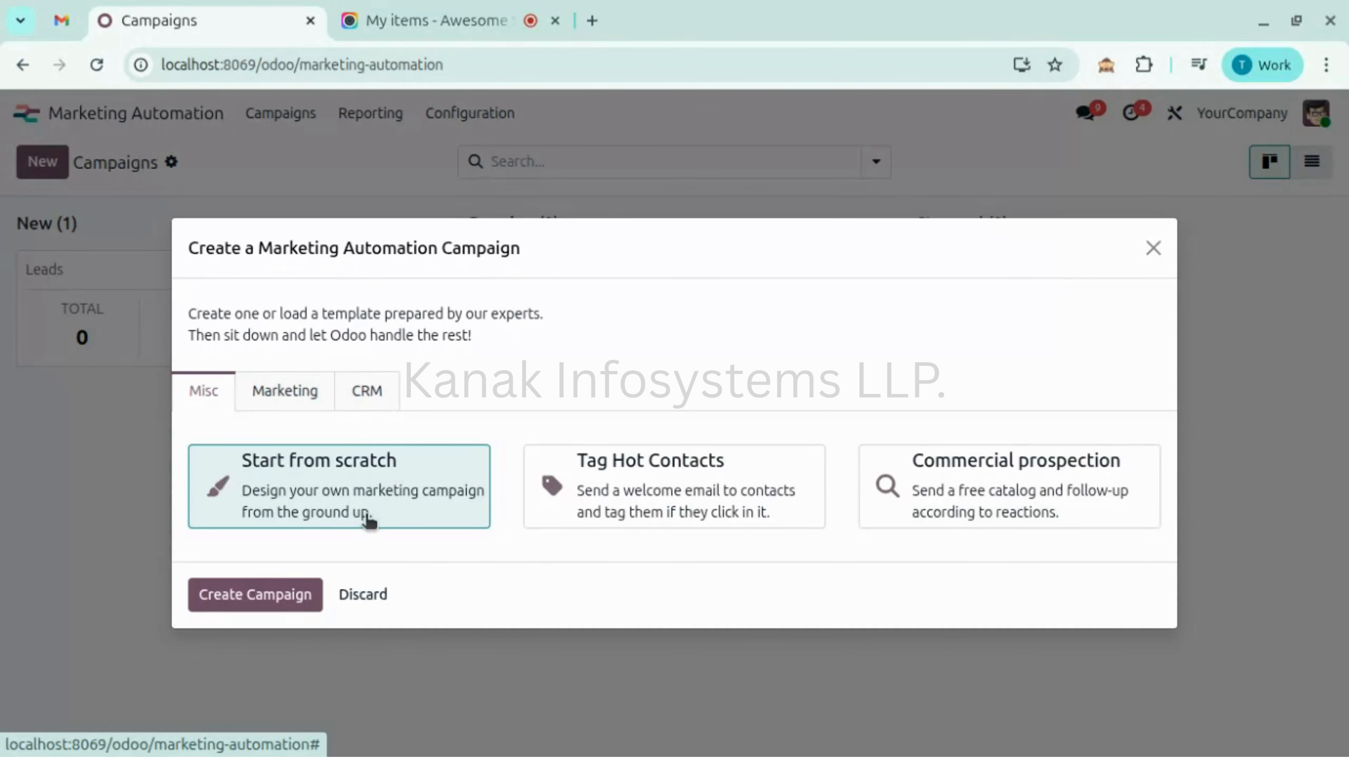
click(285, 596)
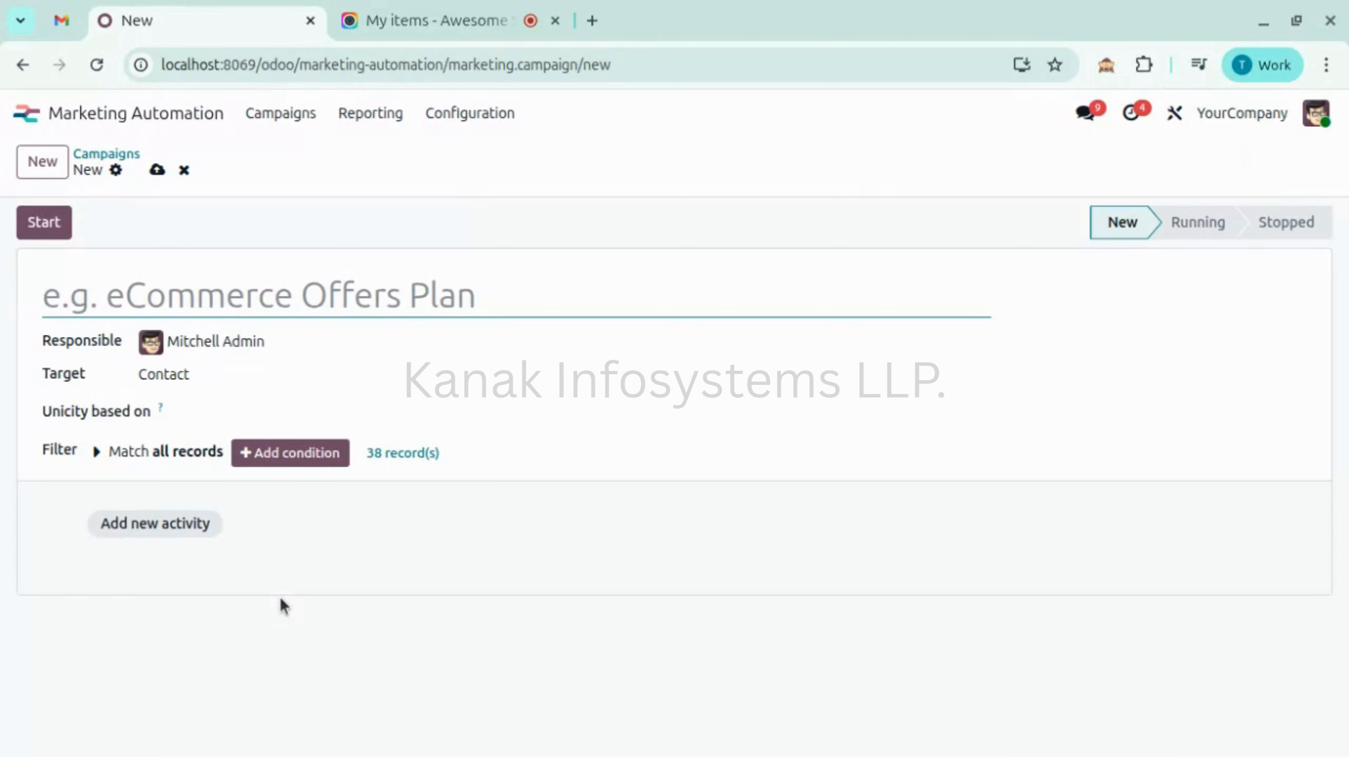
text(Leads)
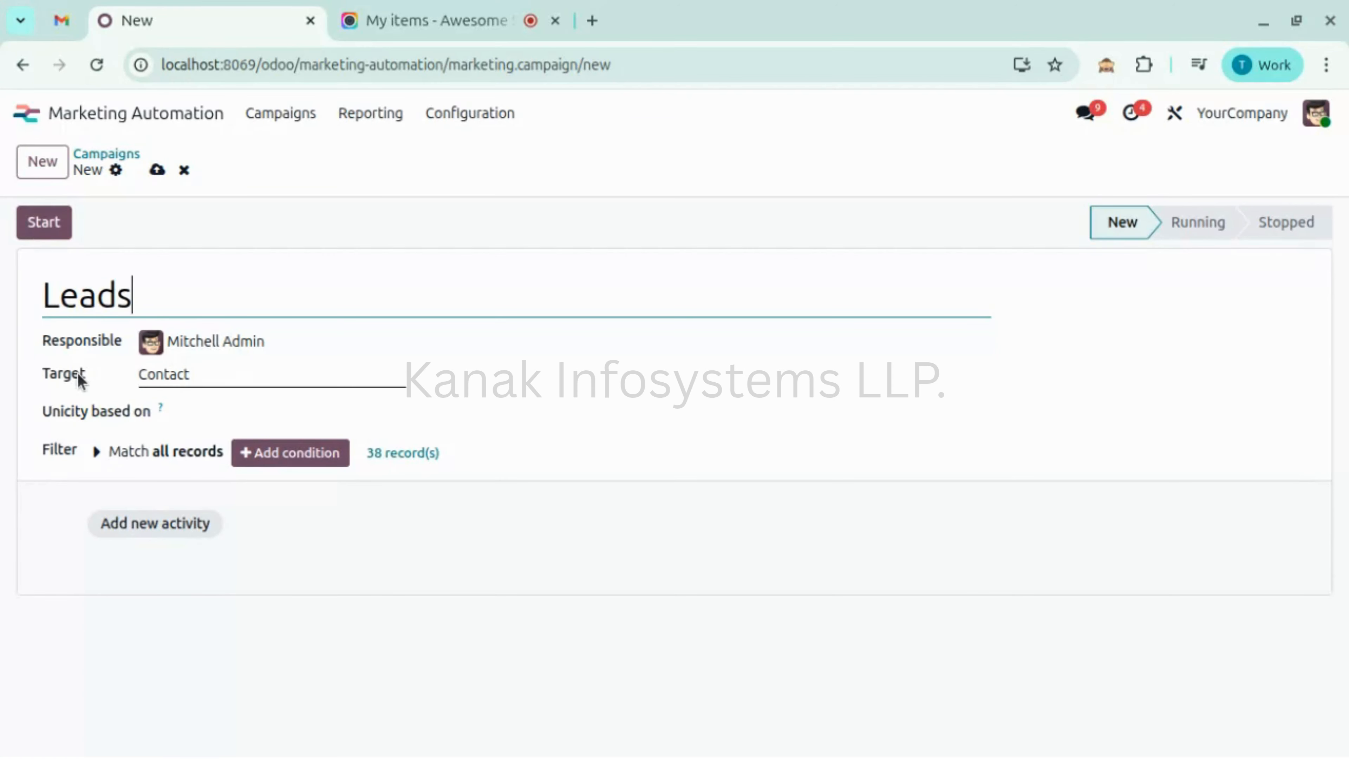
- Change the campaign Target to Lead via the full model list
click(197, 373)
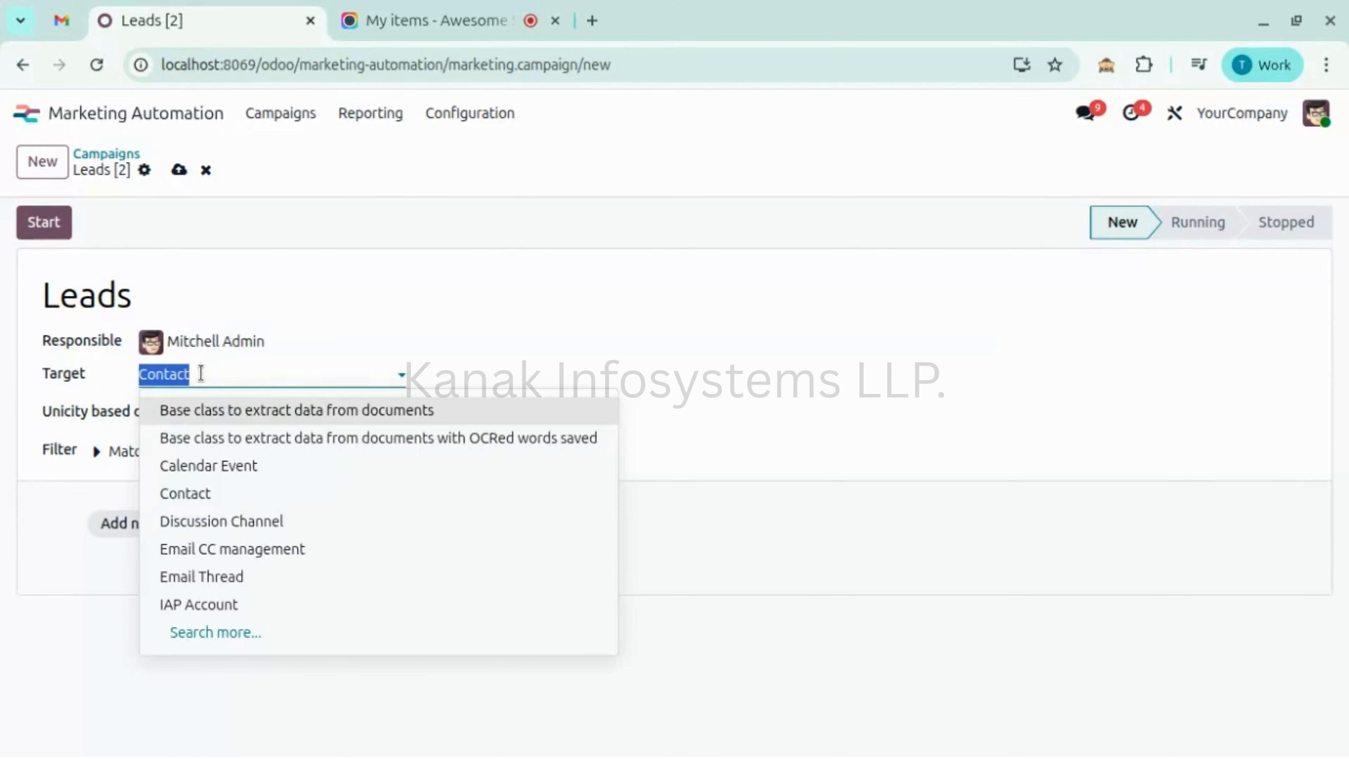
click(265, 640)
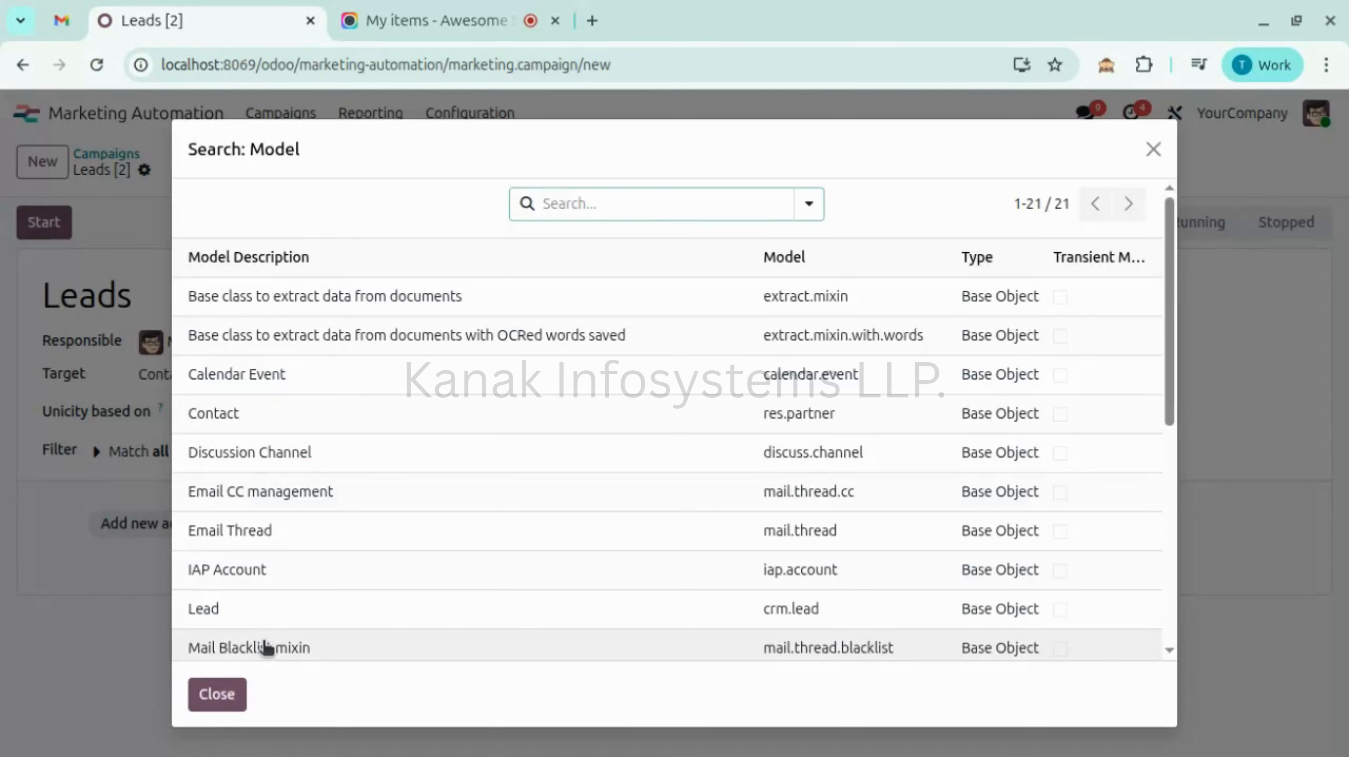
click(651, 211)
text(leads)
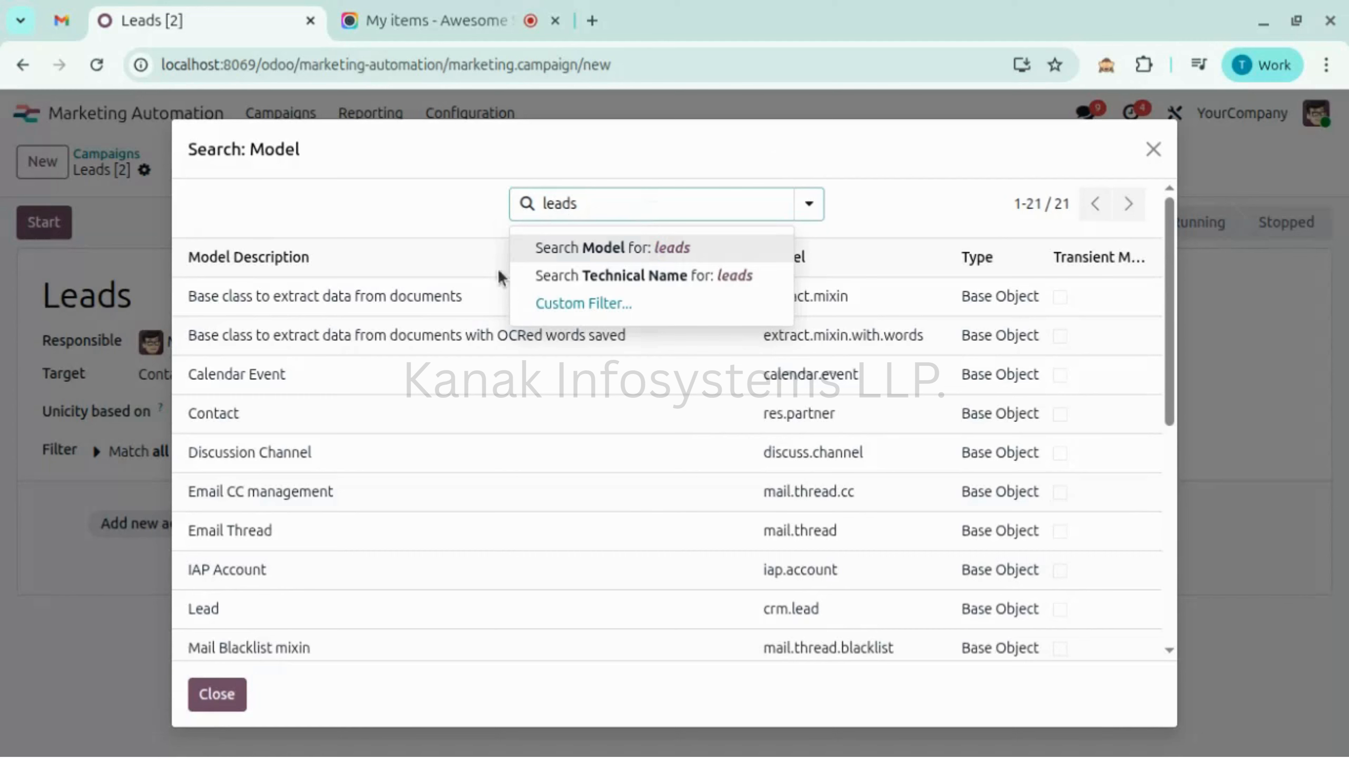
click(279, 619)
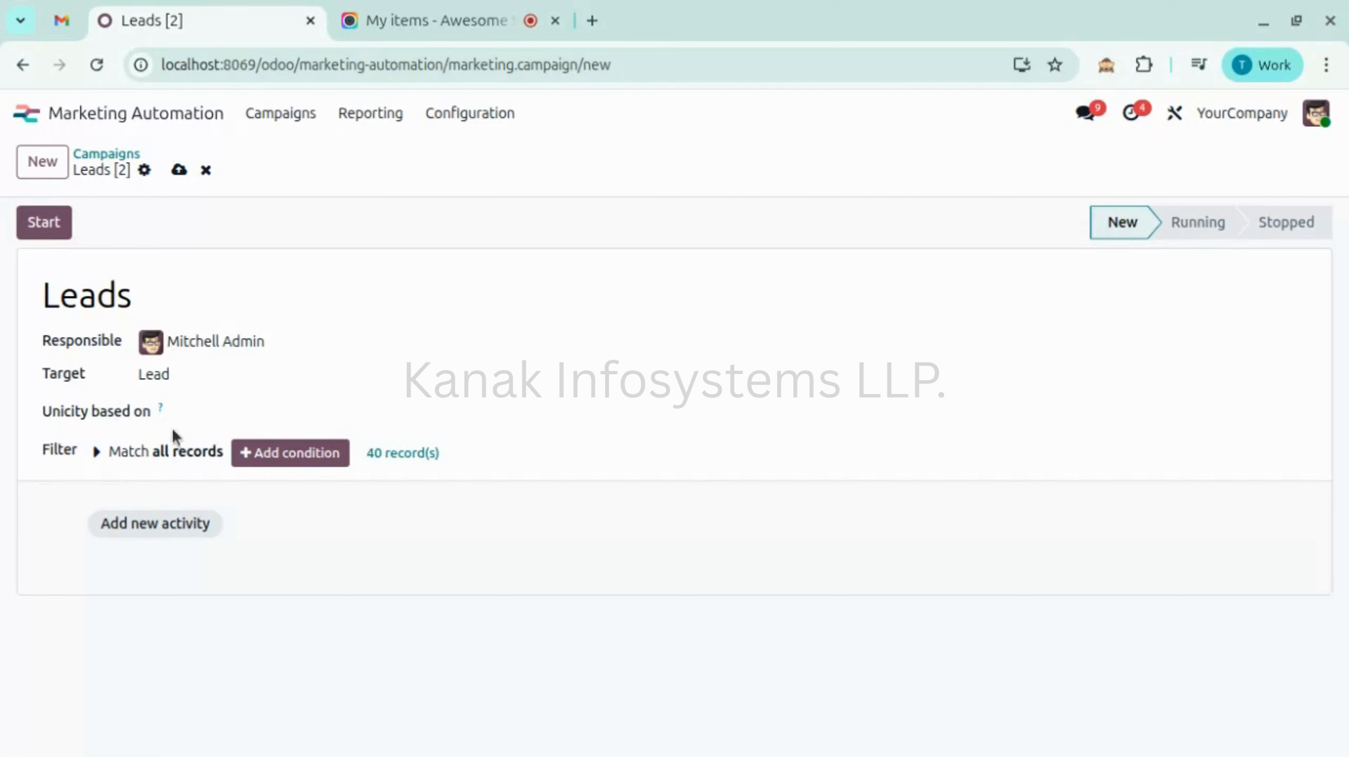
- Set Unicity based on to Email (Lead)
click(218, 424)
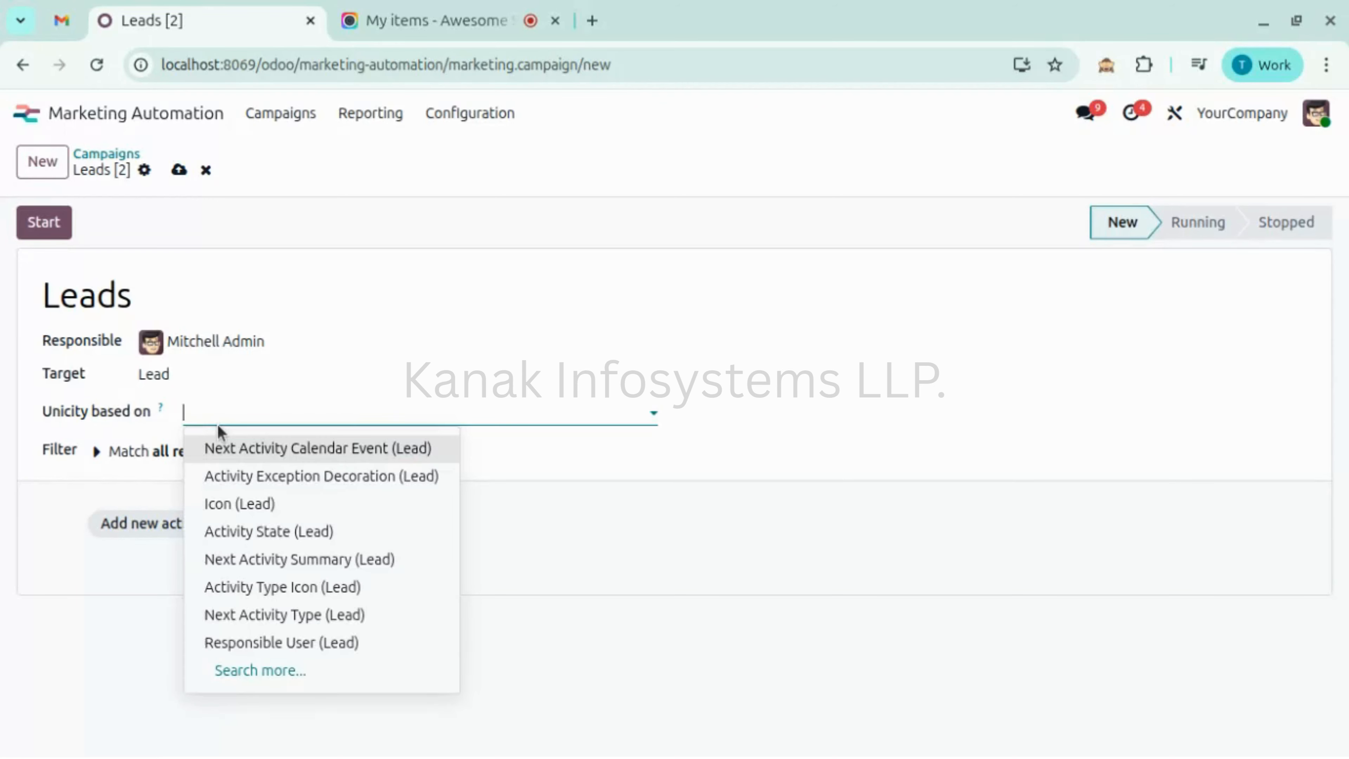
text(email)
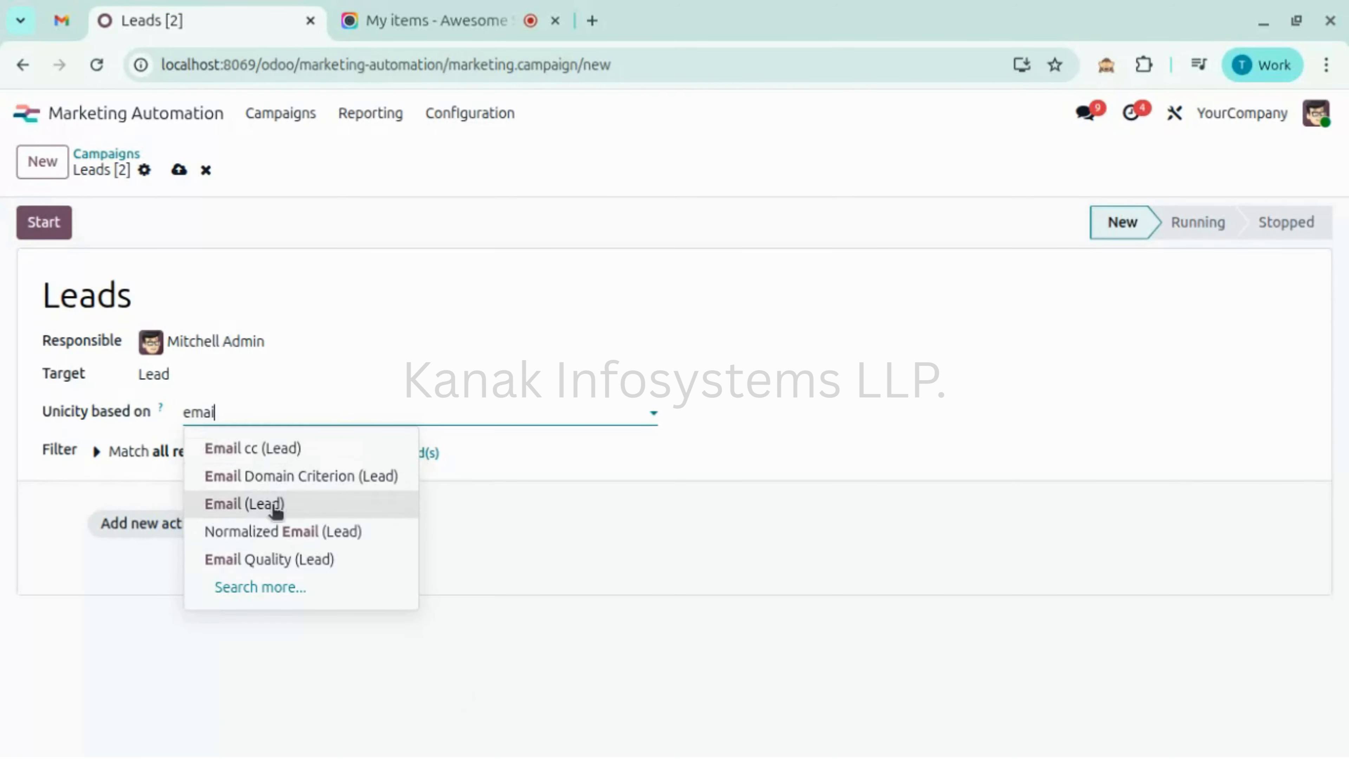
click(270, 502)
click(415, 485)
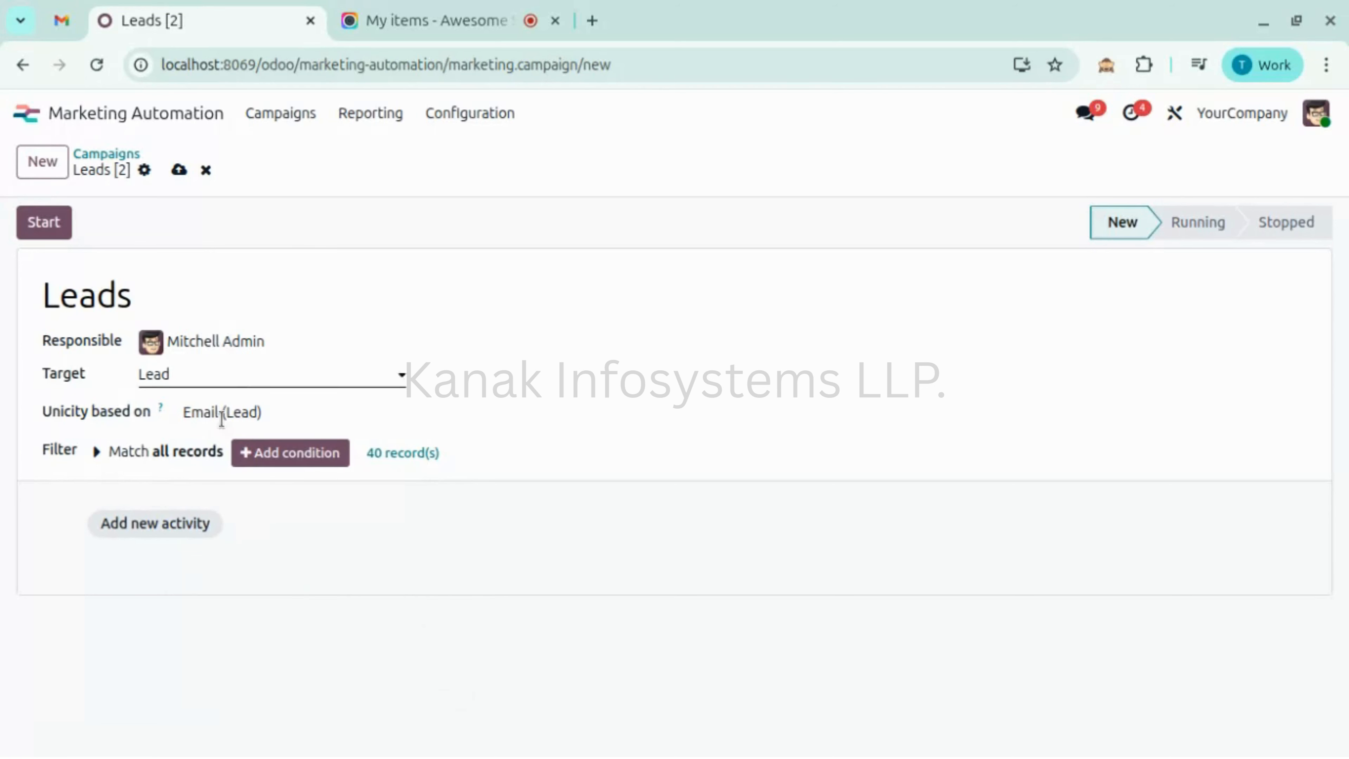
click(215, 453)
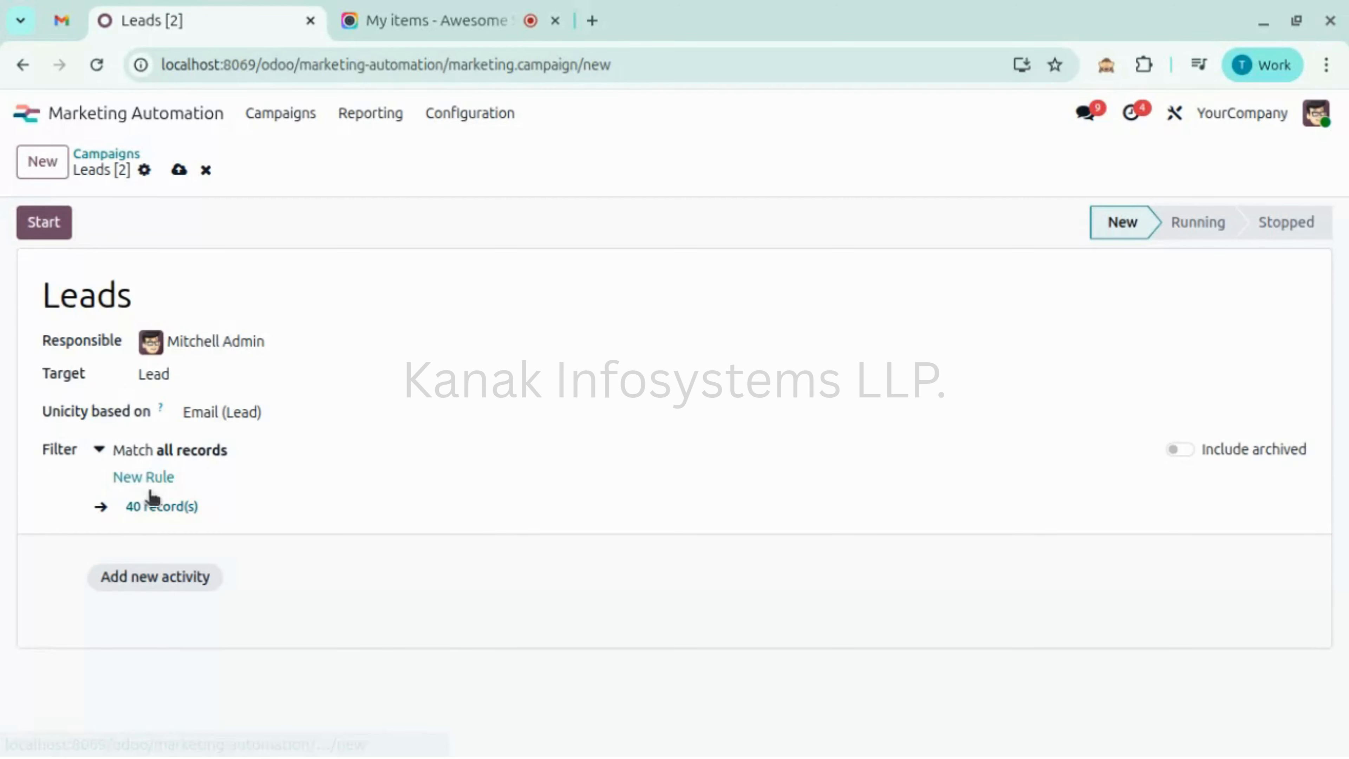
- Add a filter rule Stage > Stage Name is equal to 'New', matching 14 records
click(168, 477)
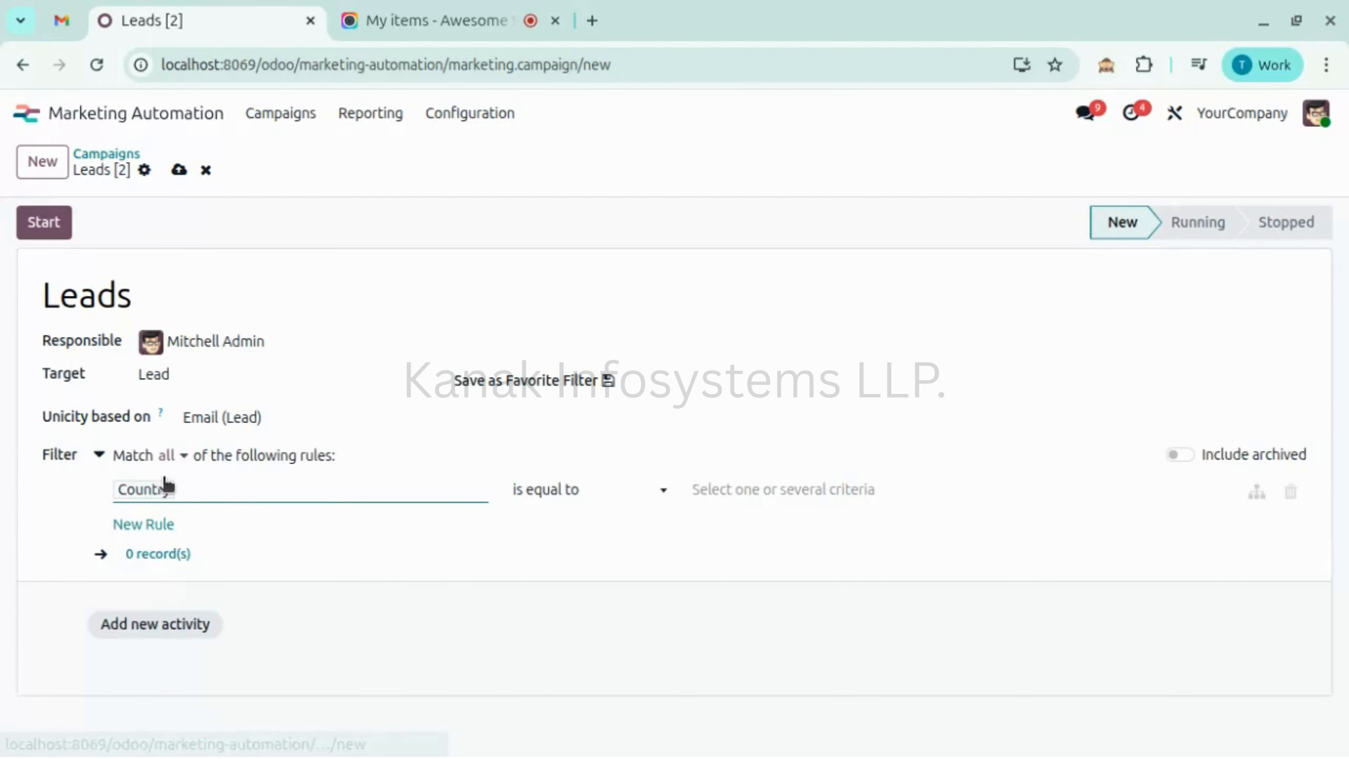
click(182, 500)
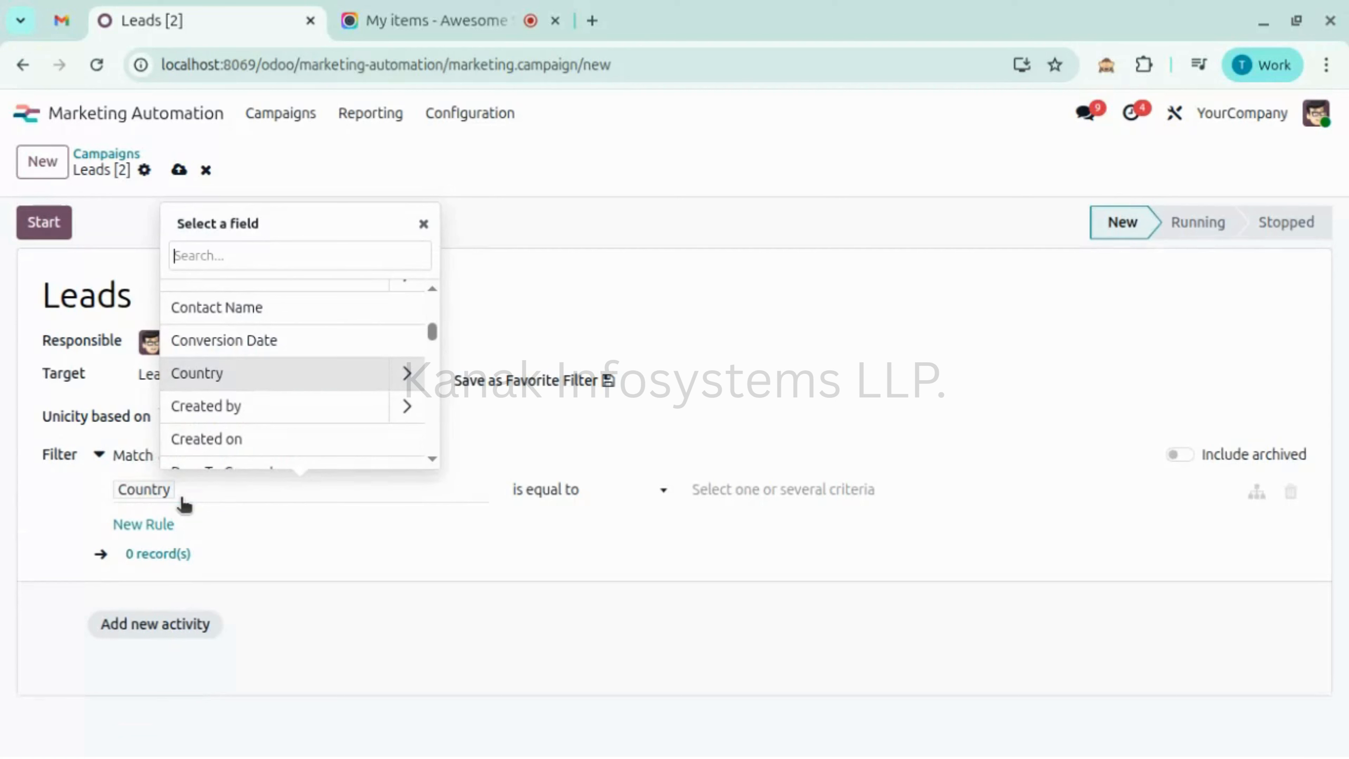
text(stage)
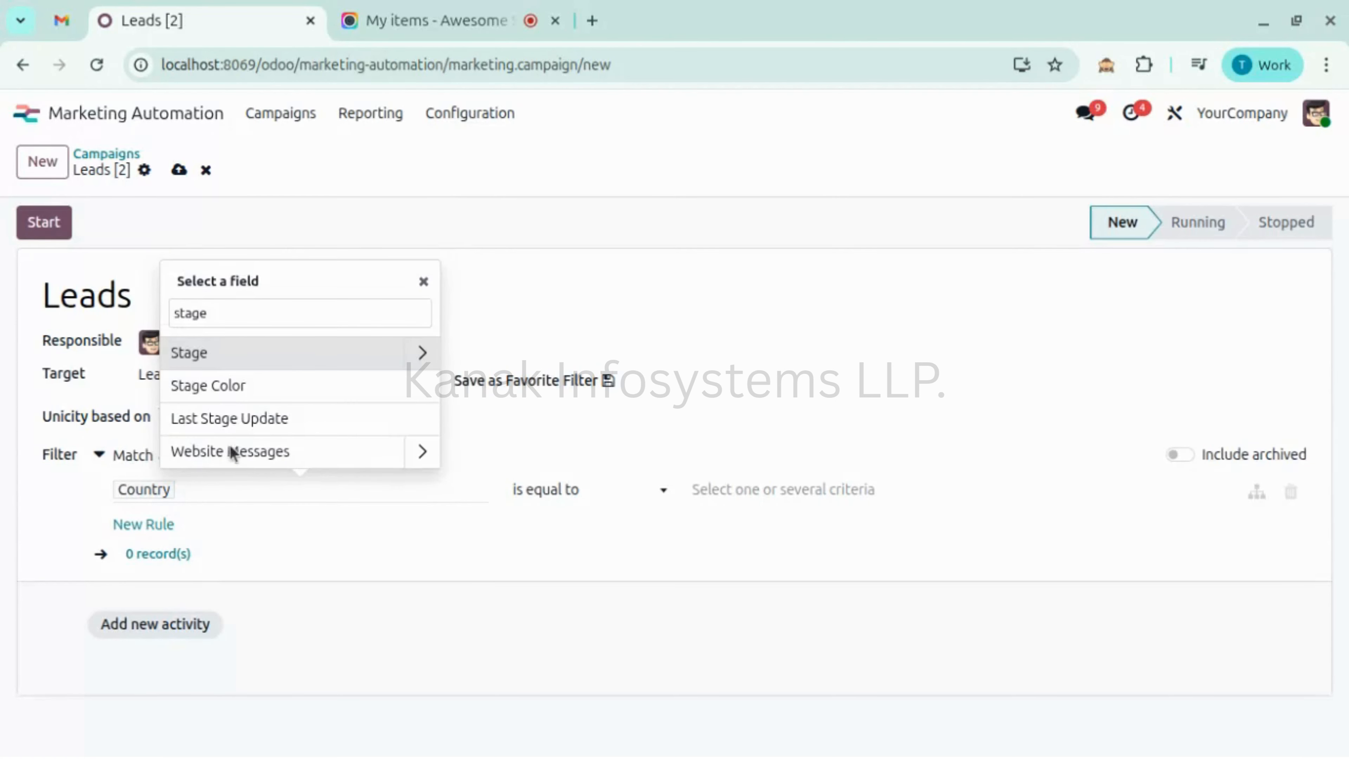
click(416, 354)
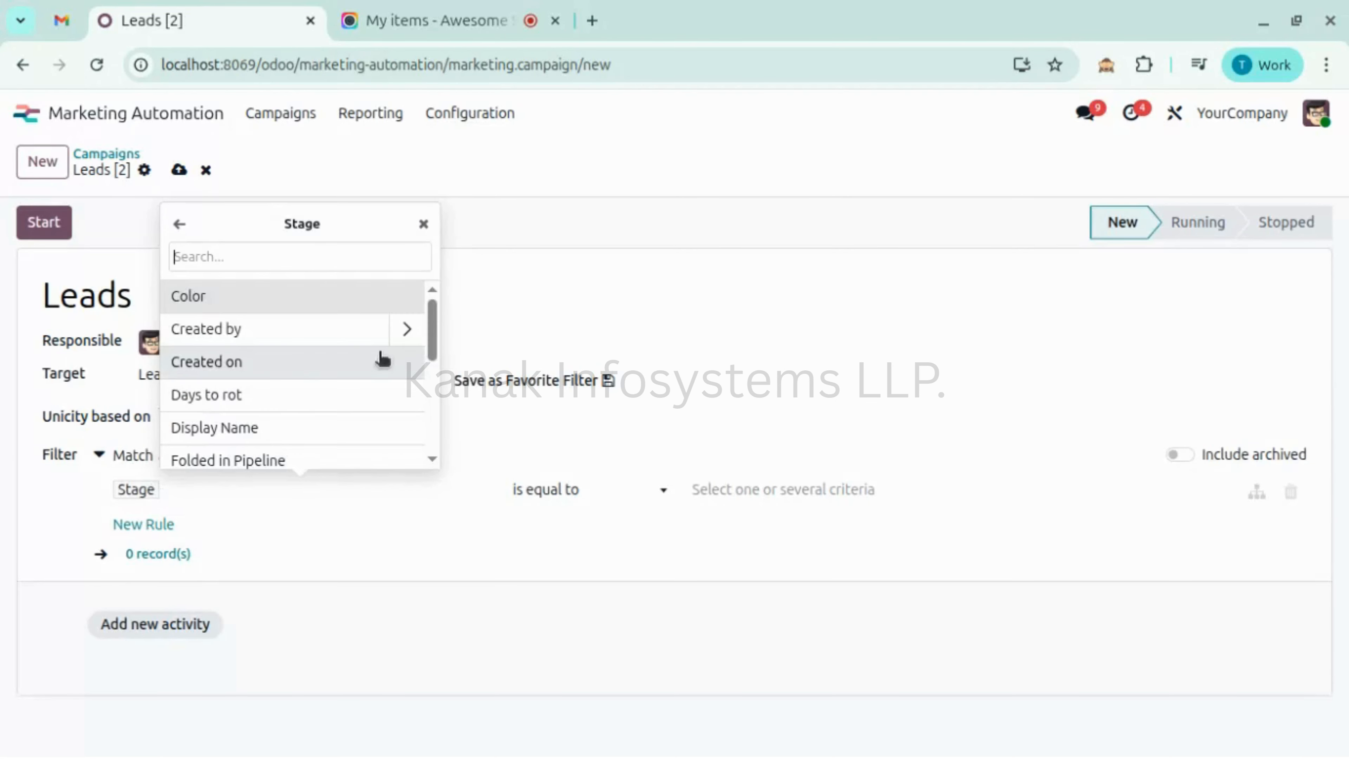
scroll(244, 433, down, 5)
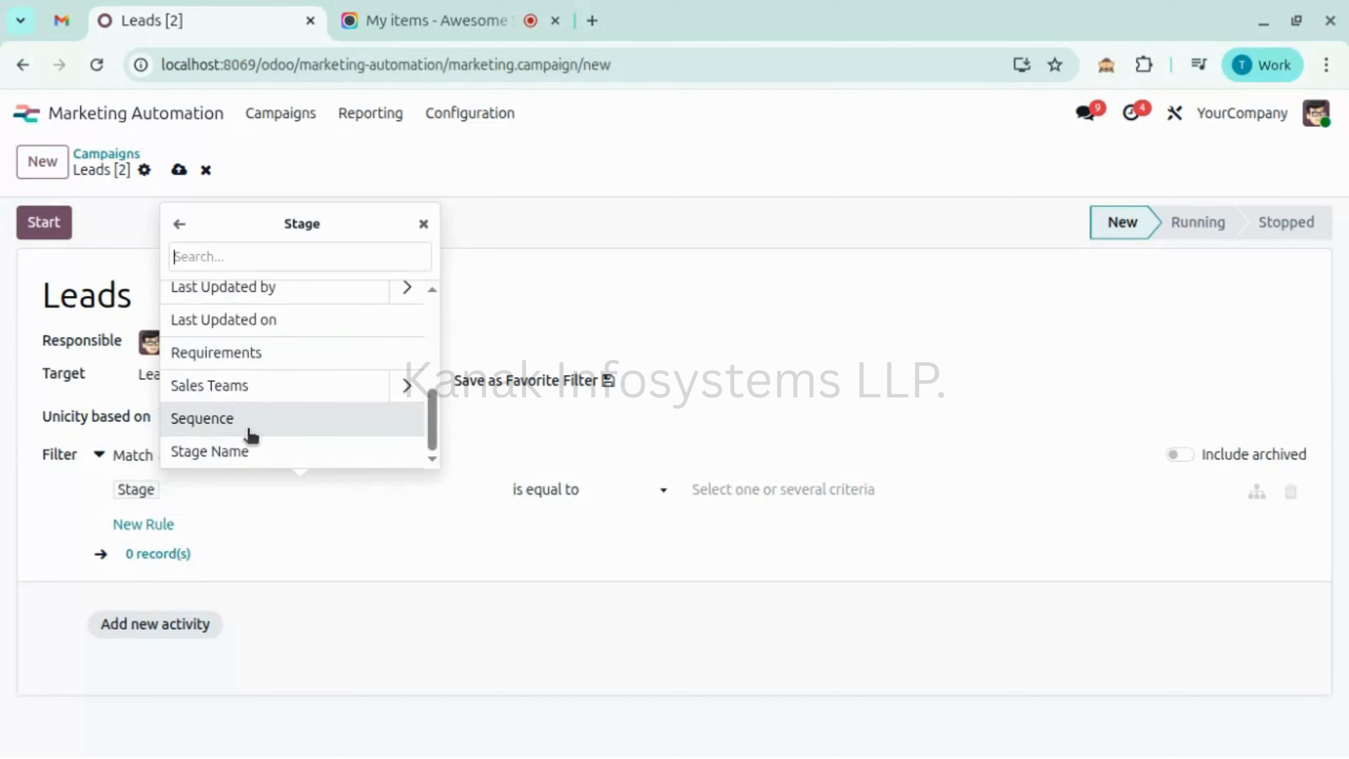
click(259, 452)
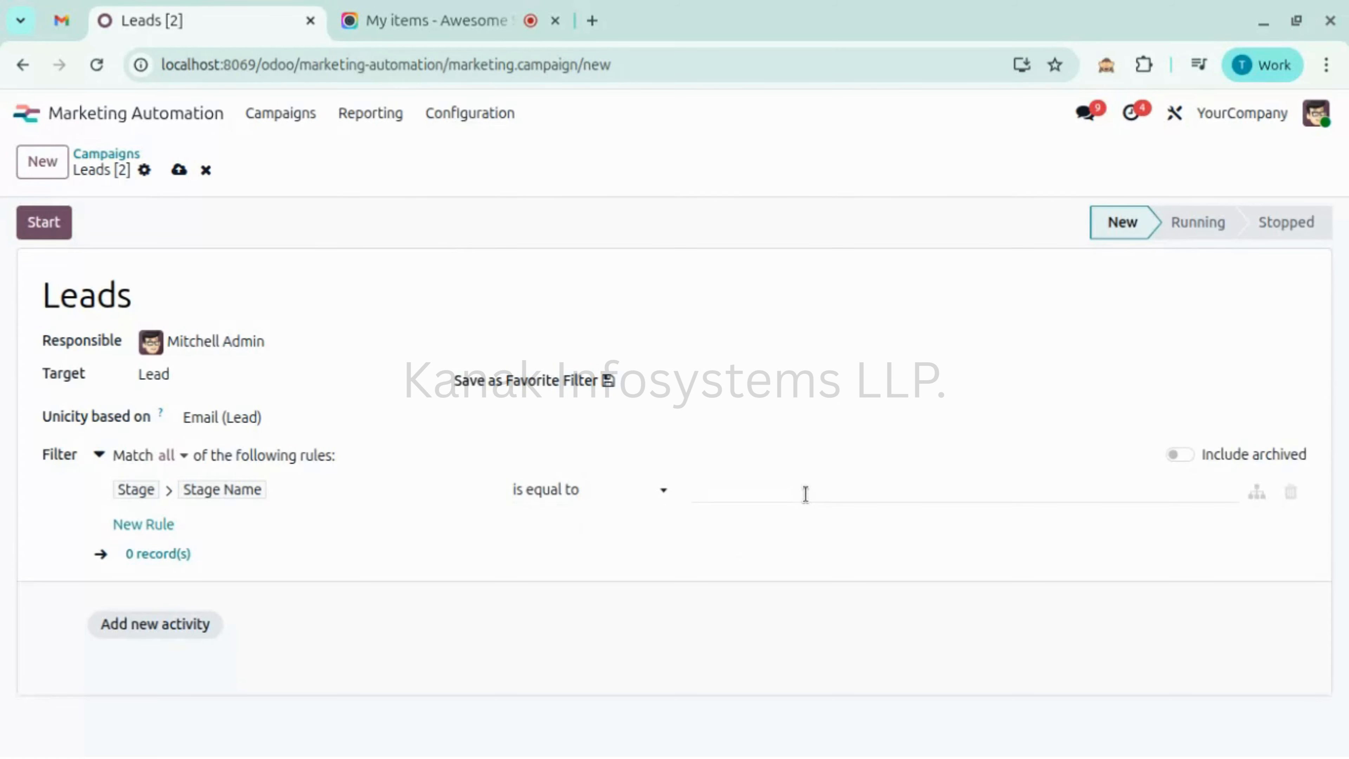
click(806, 493)
text(New)
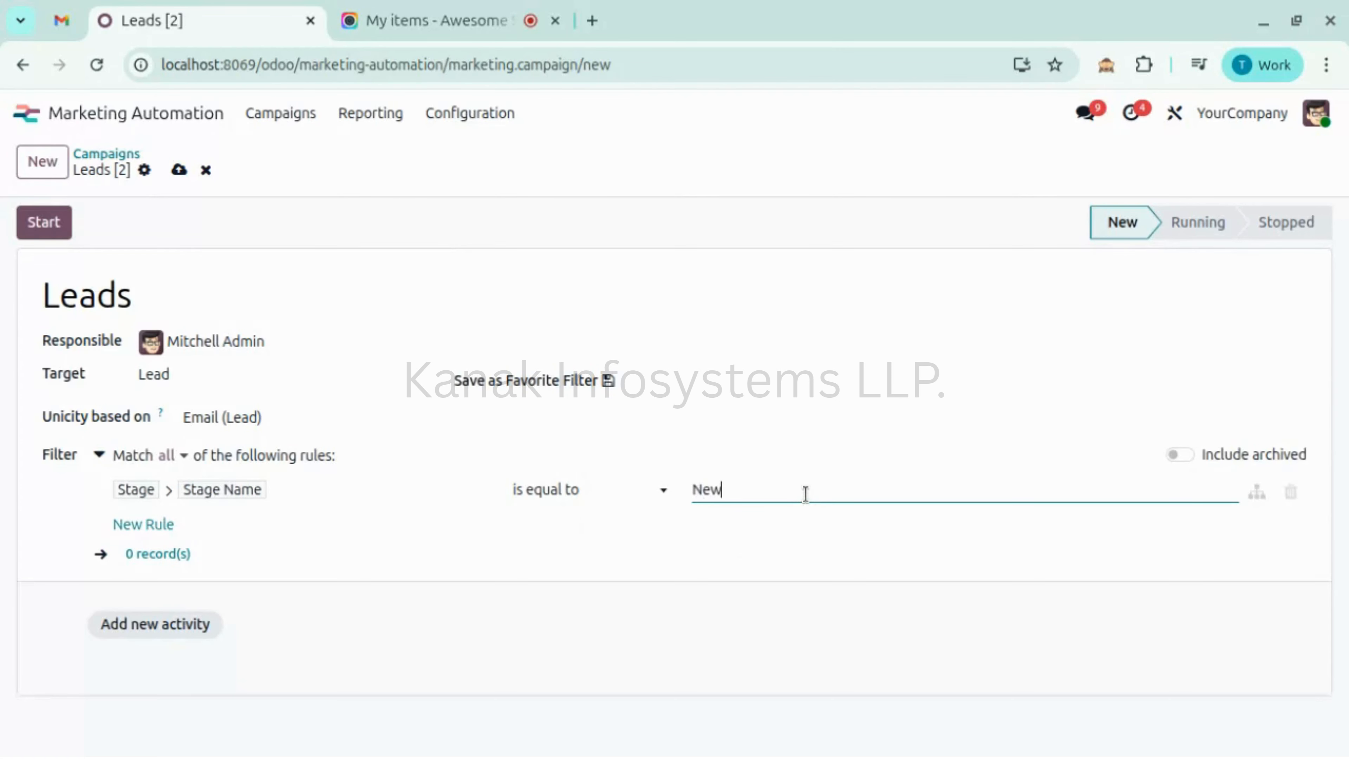
click(769, 556)
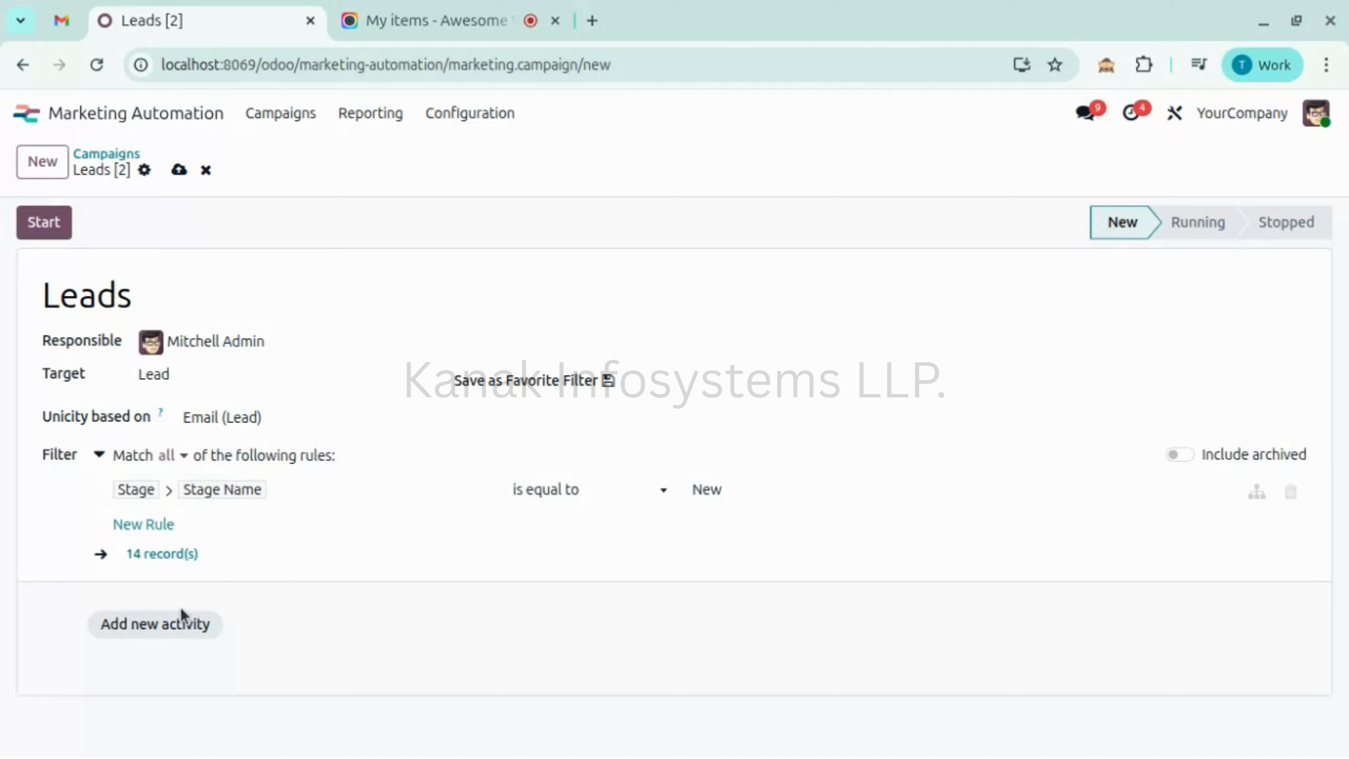
- Add the first activity as an Email type named 'Email Blog'
click(195, 625)
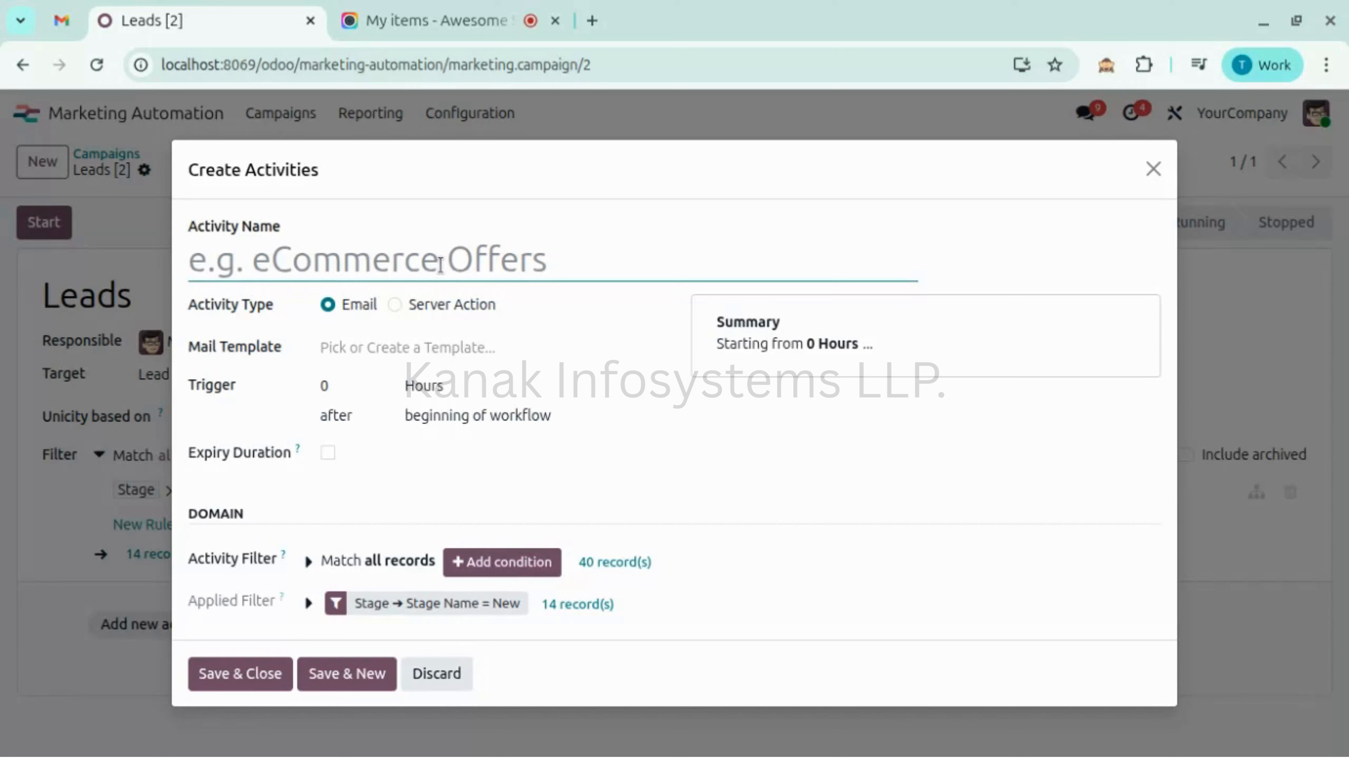
text(Email Blo)
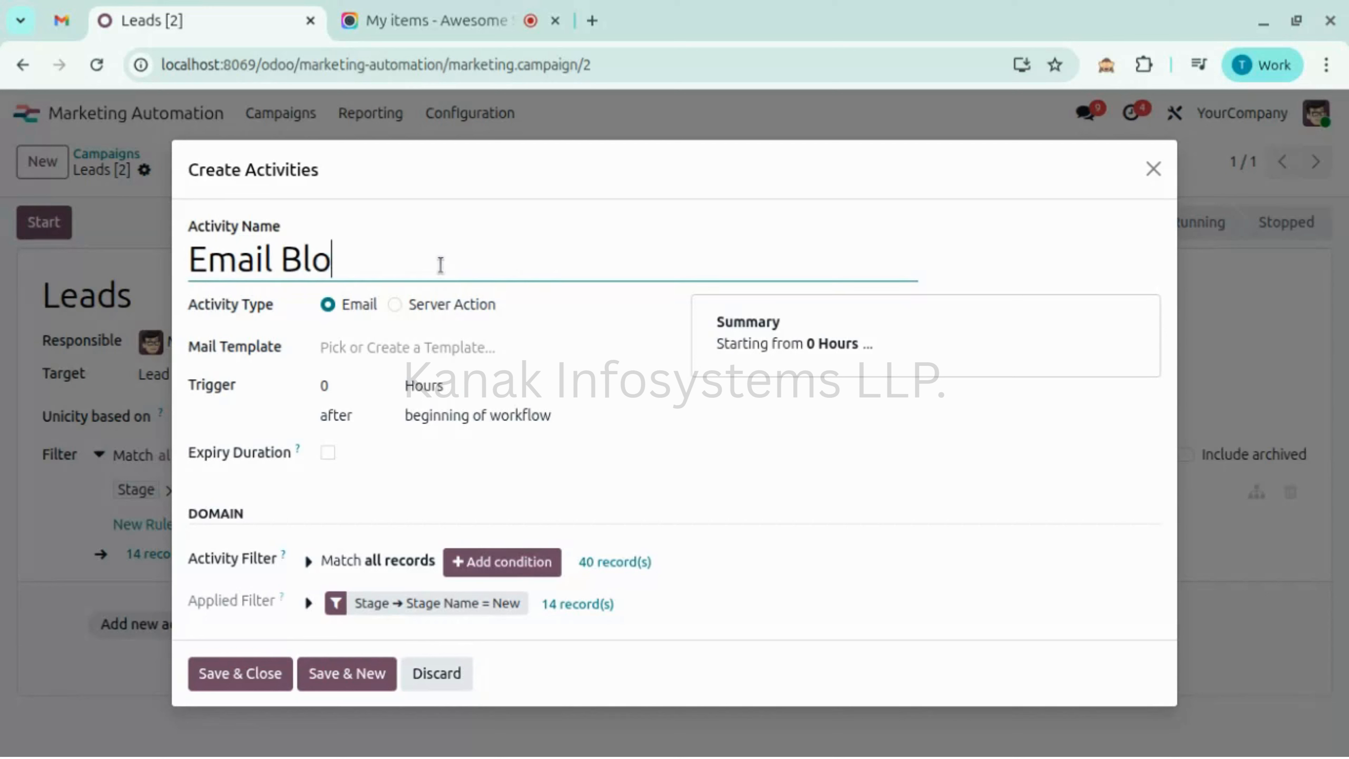
text(g)
click(263, 319)
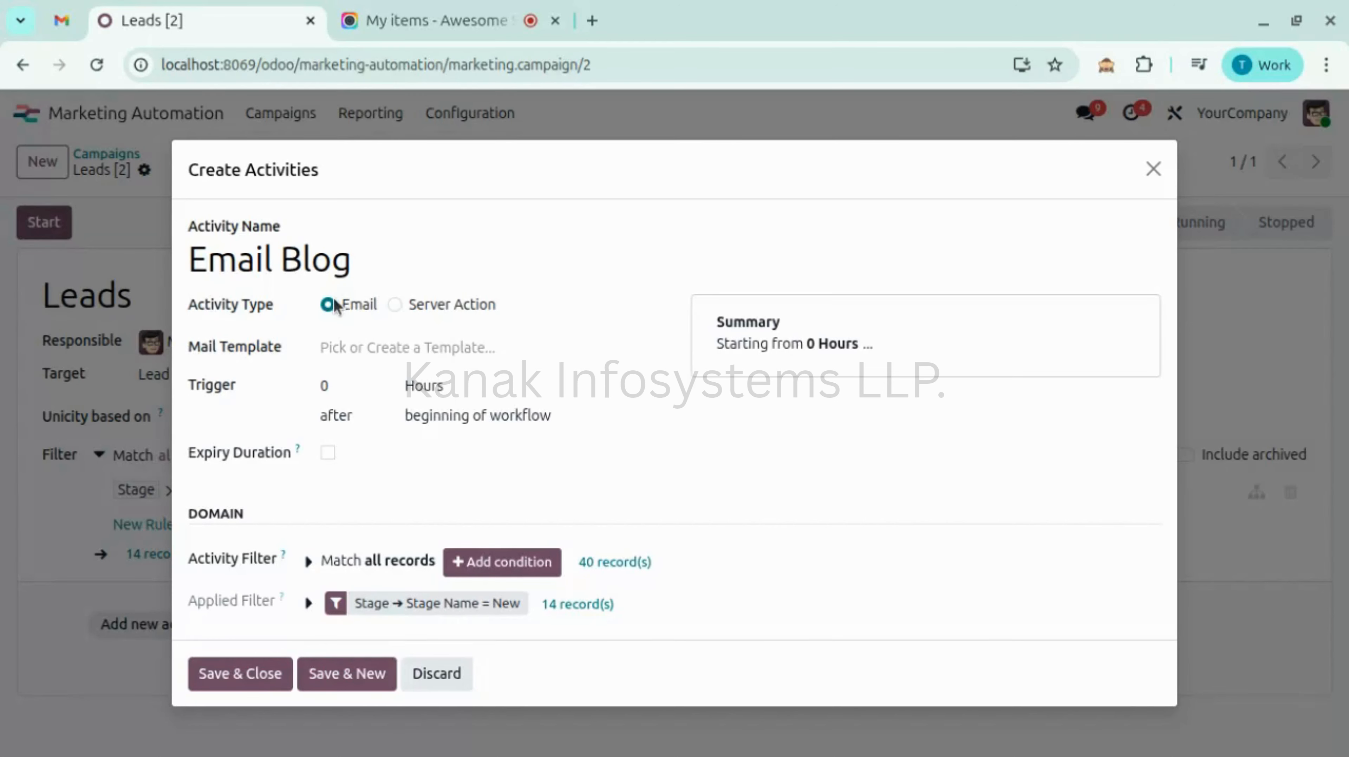
click(391, 345)
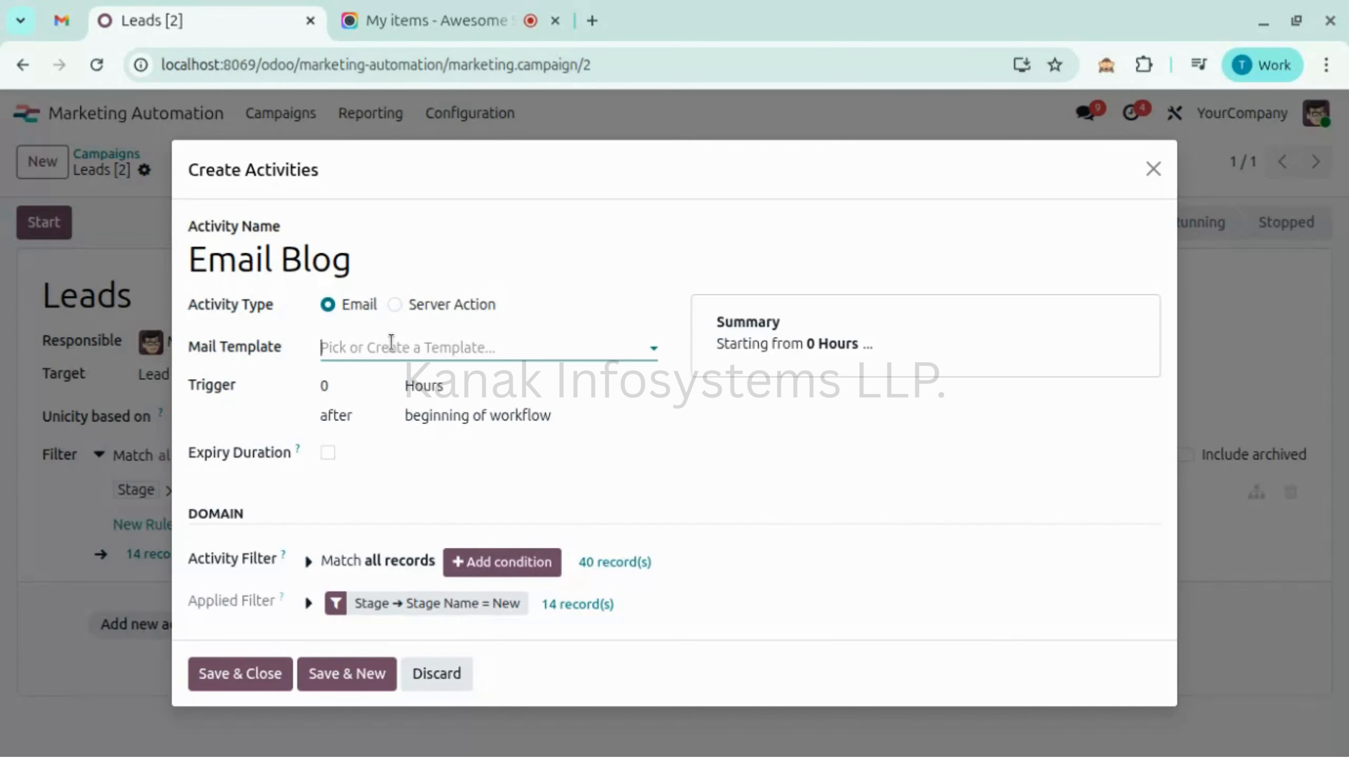
- Choose the Email Blog For Customer template and keep the trigger delay at 0 hours
click(416, 412)
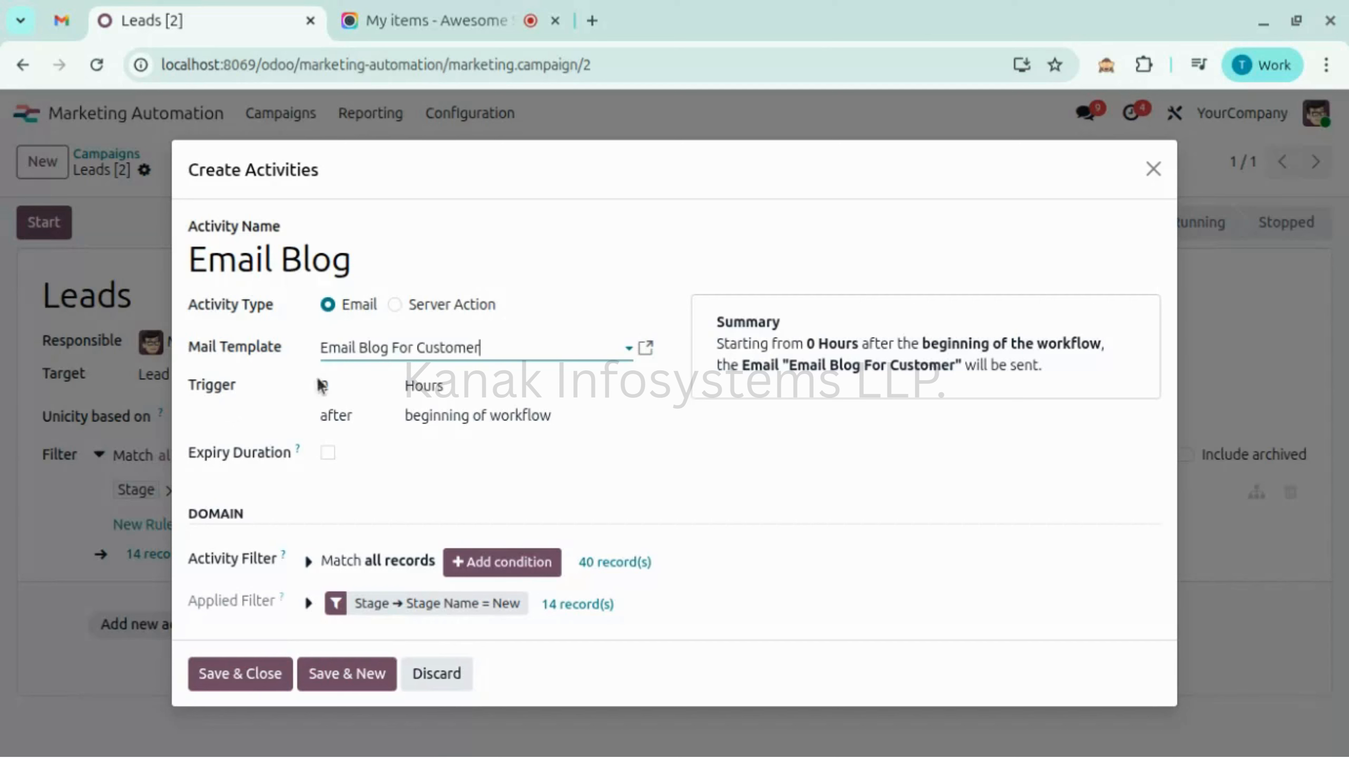
click(361, 378)
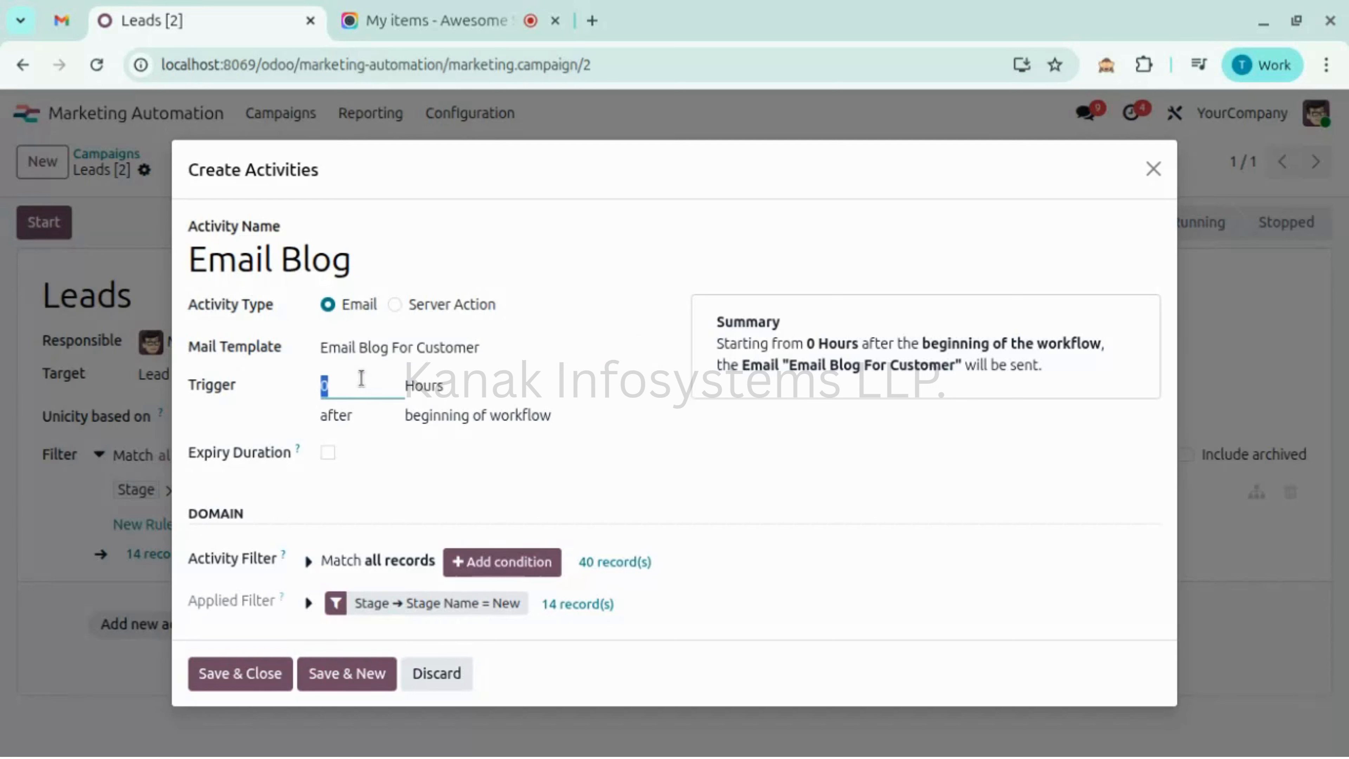
text(1)
click(268, 428)
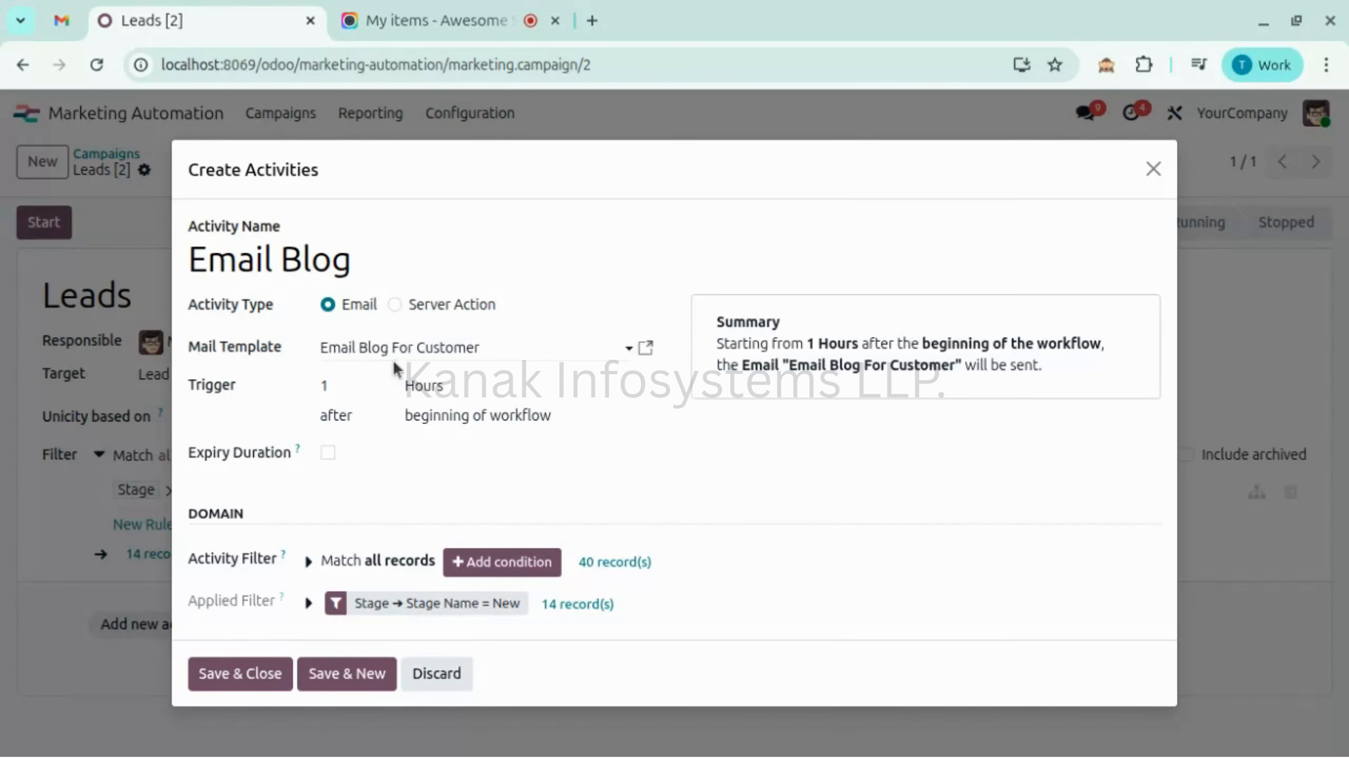
click(356, 380)
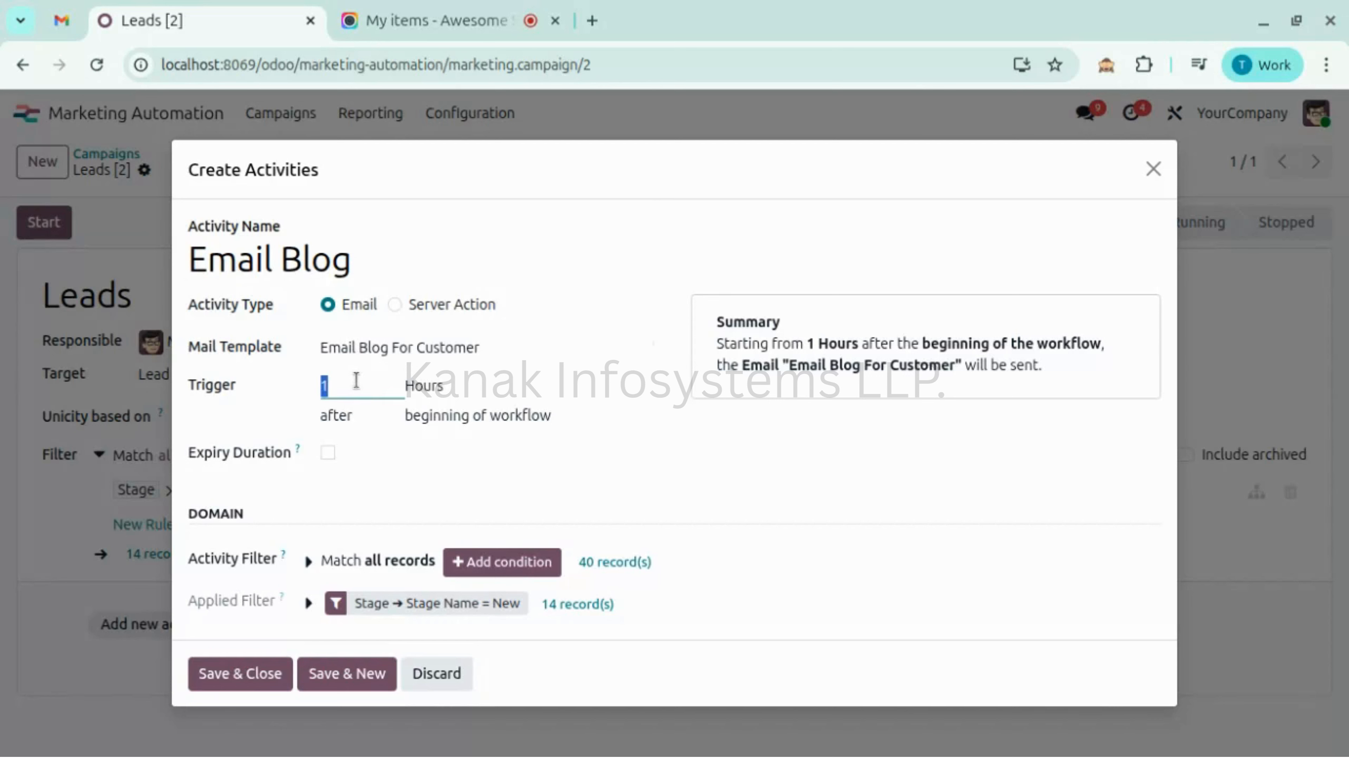
text(0)
click(330, 413)
- Set Cancel after to 24 hours, then switch Expiry Duration off
click(328, 452)
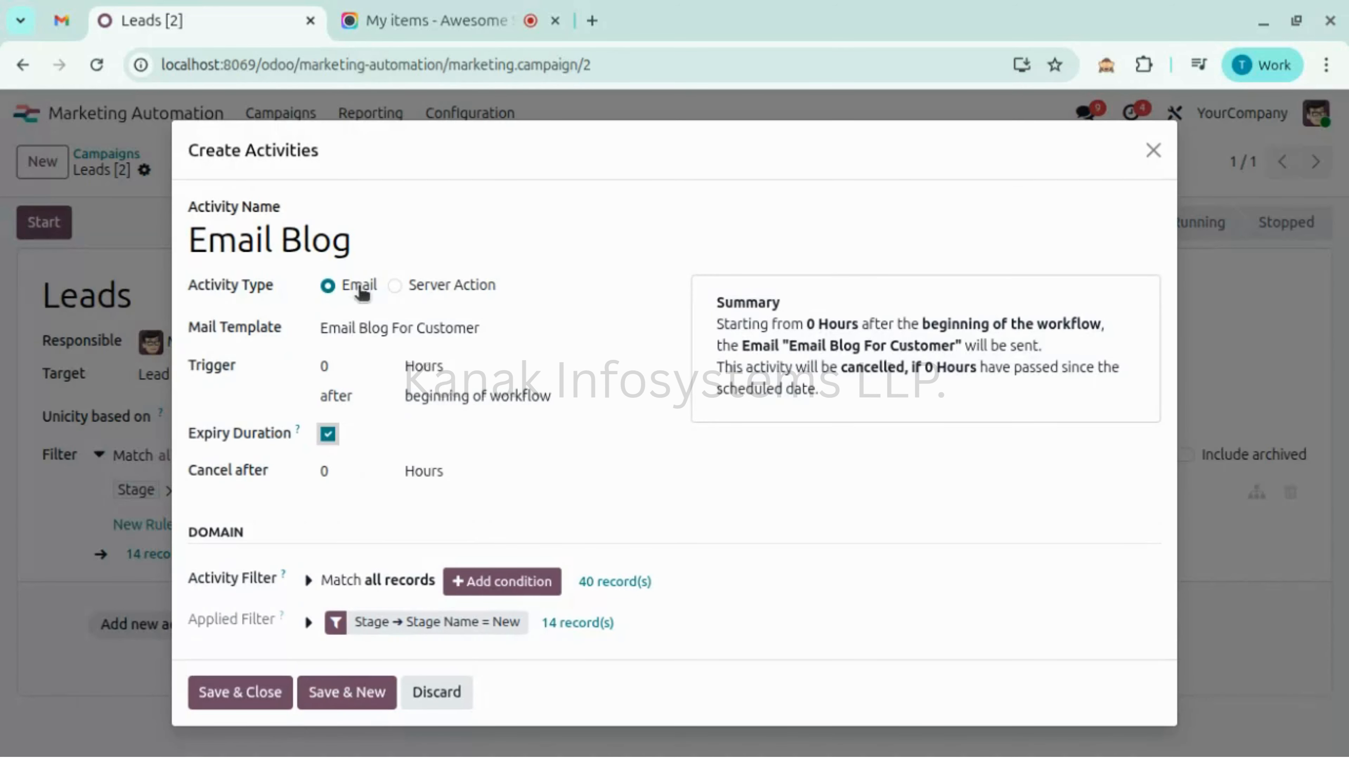
click(367, 460)
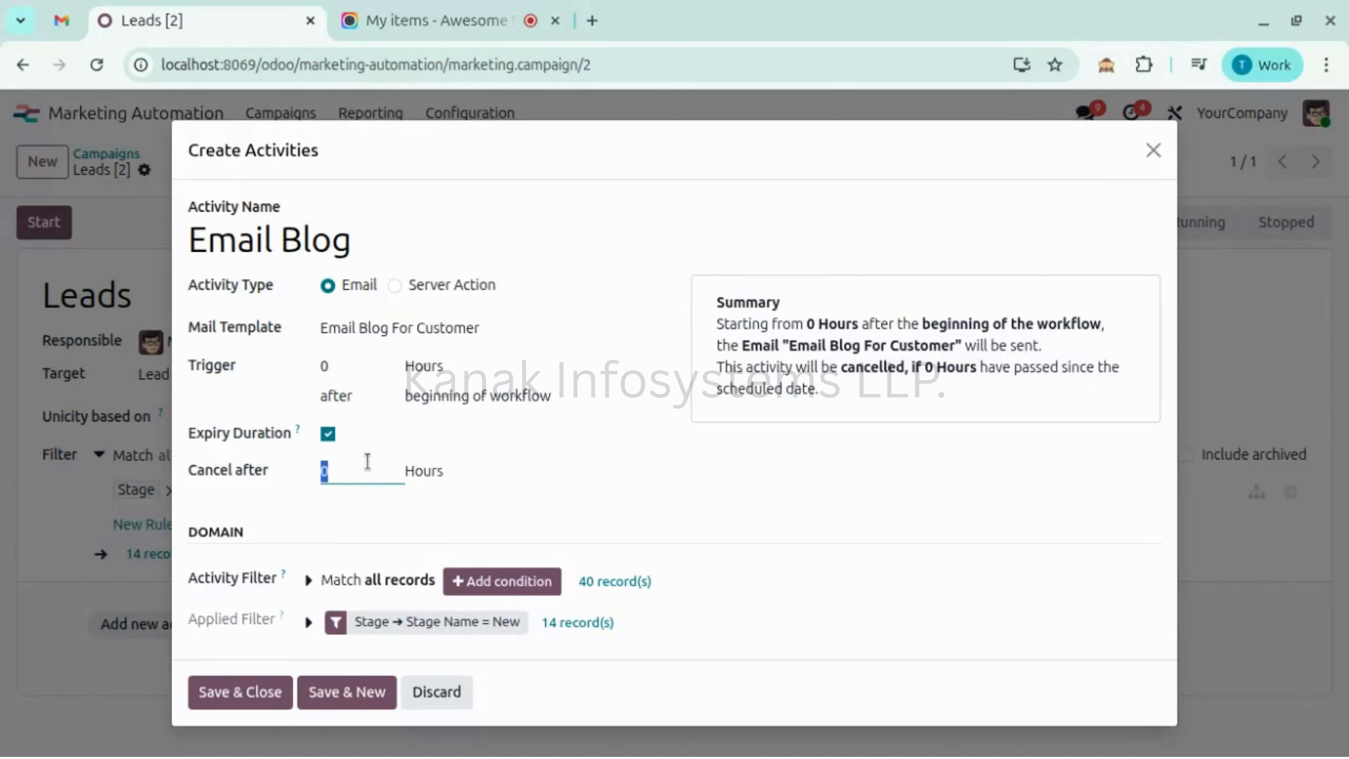
text(24)
click(392, 532)
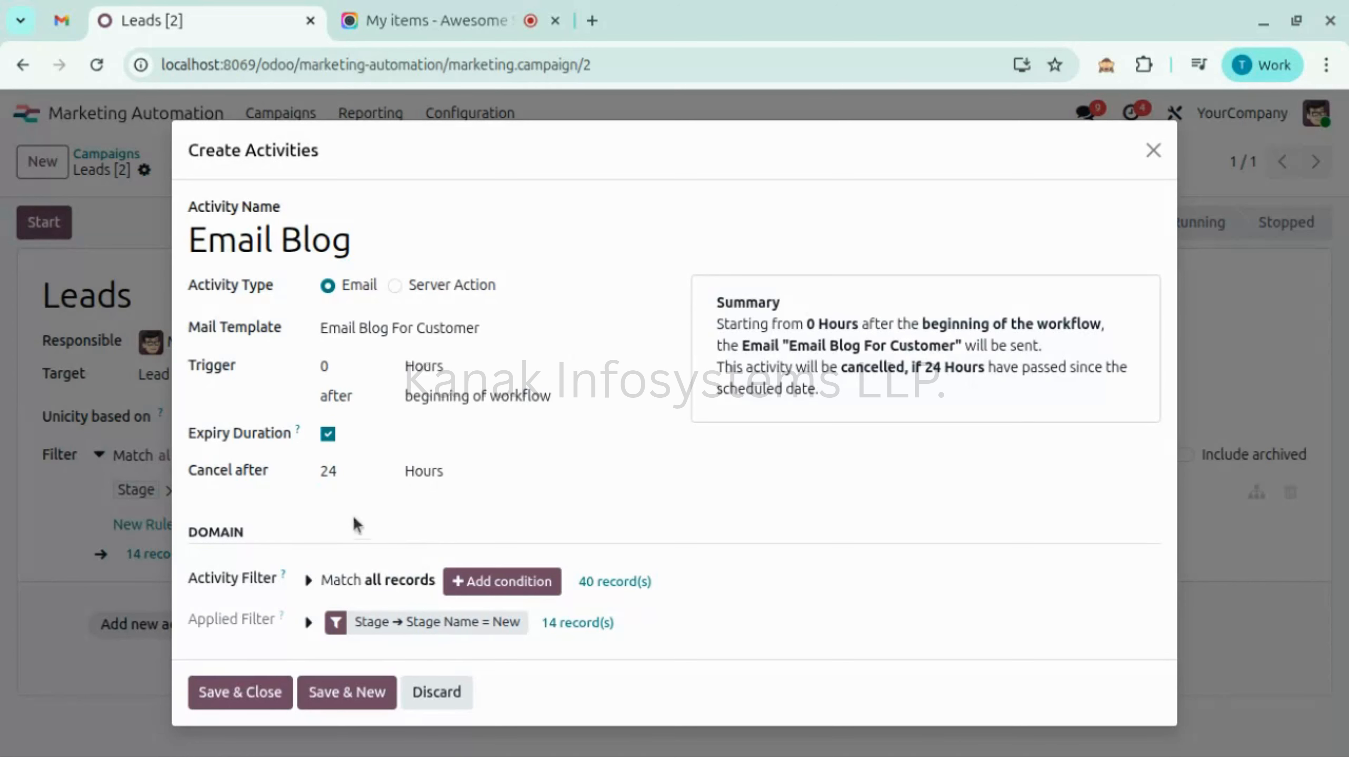
click(327, 435)
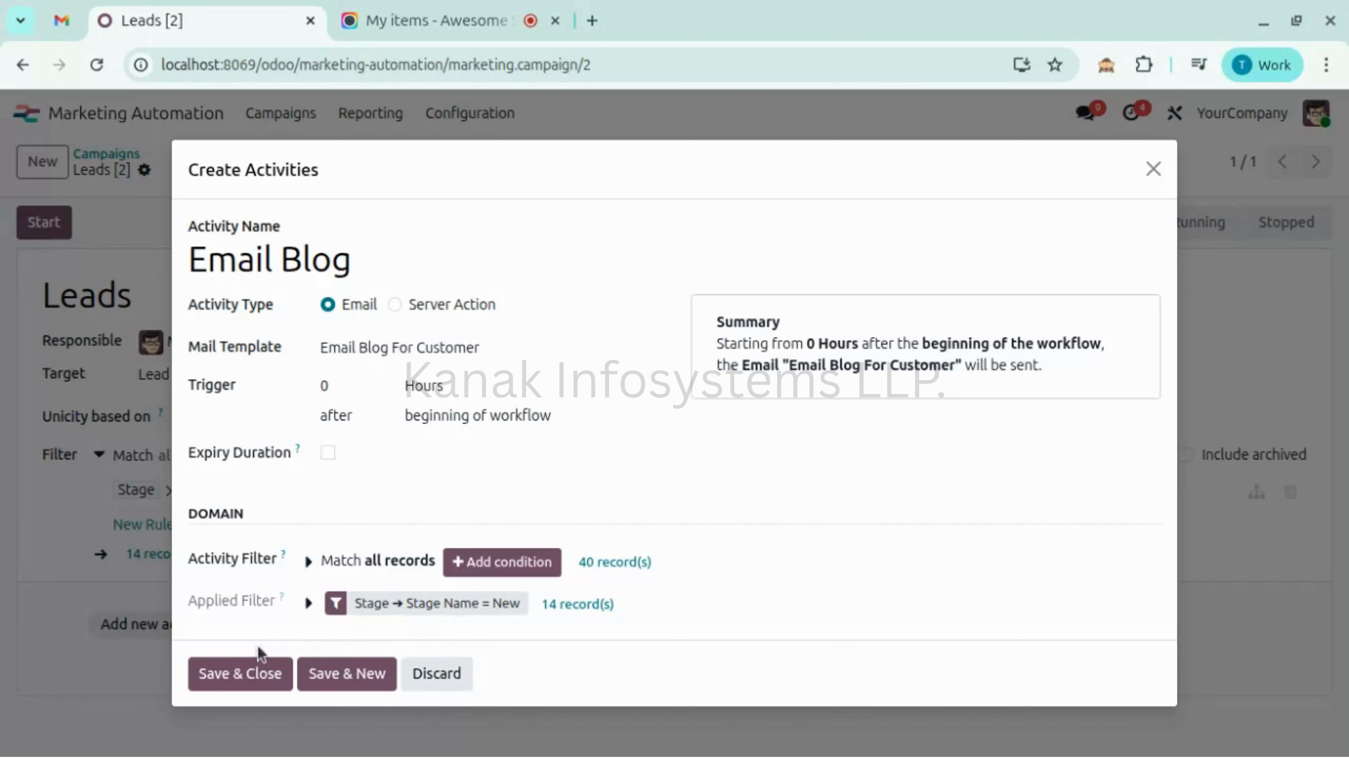
- Save and close the Email Blog activity, then scroll to its workflow card
click(263, 690)
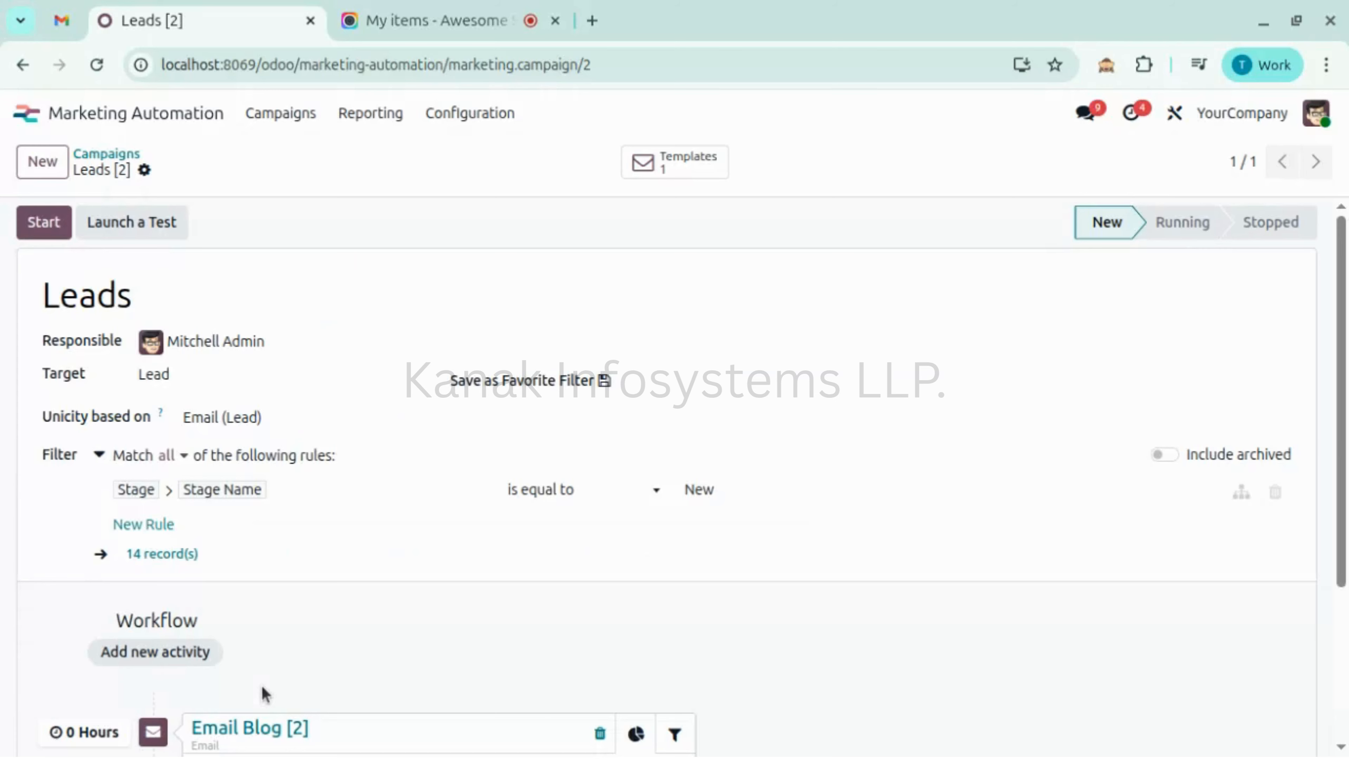
scroll(347, 587, down, 4)
scroll(347, 587, up, 4)
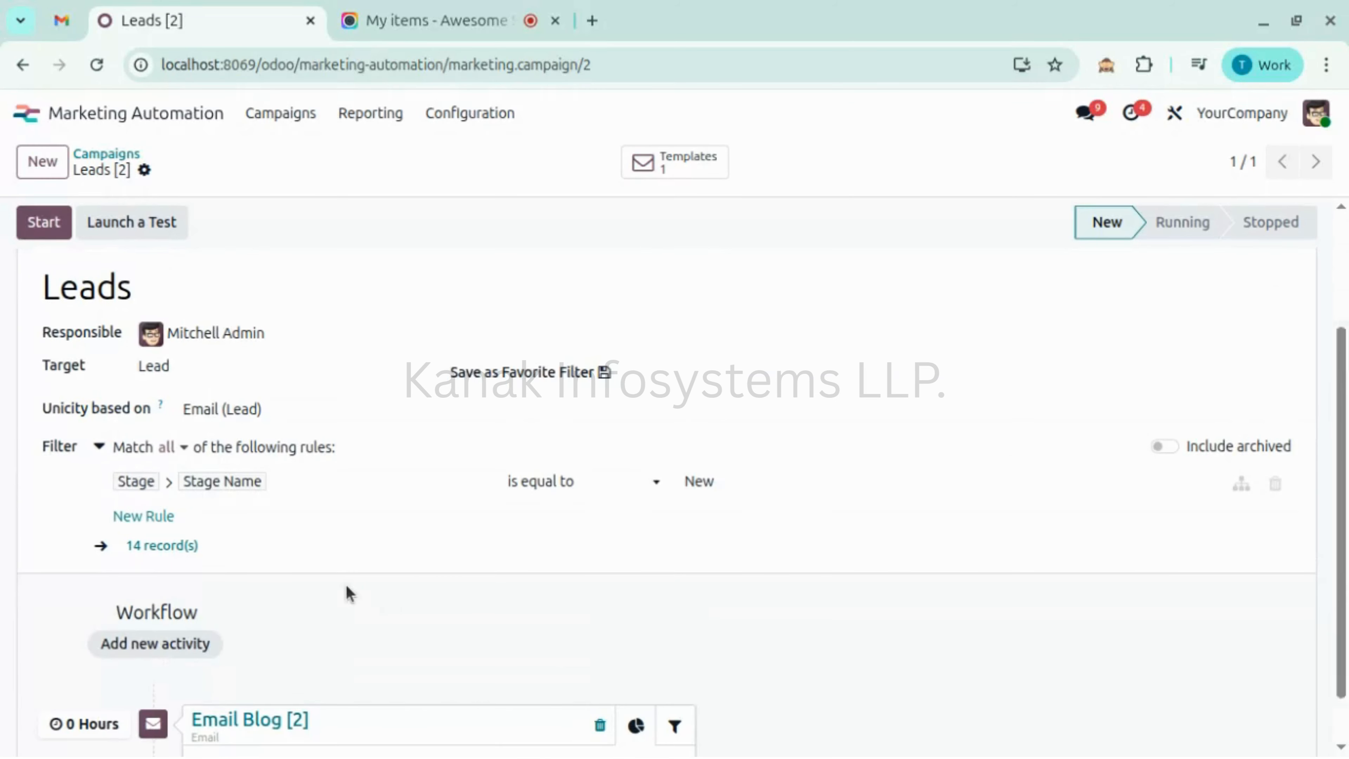
scroll(346, 589, down, 4)
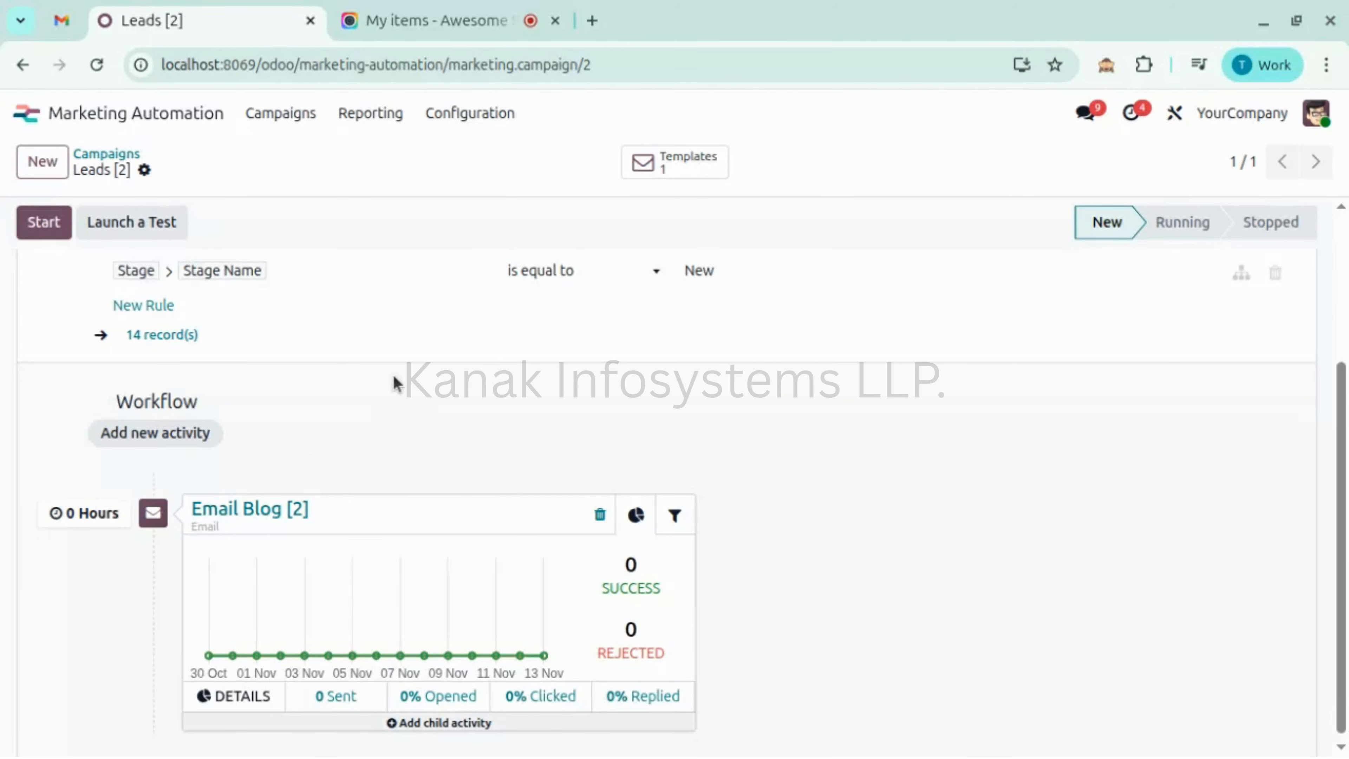
scroll(393, 374, up, 1)
scroll(393, 374, down, 1)
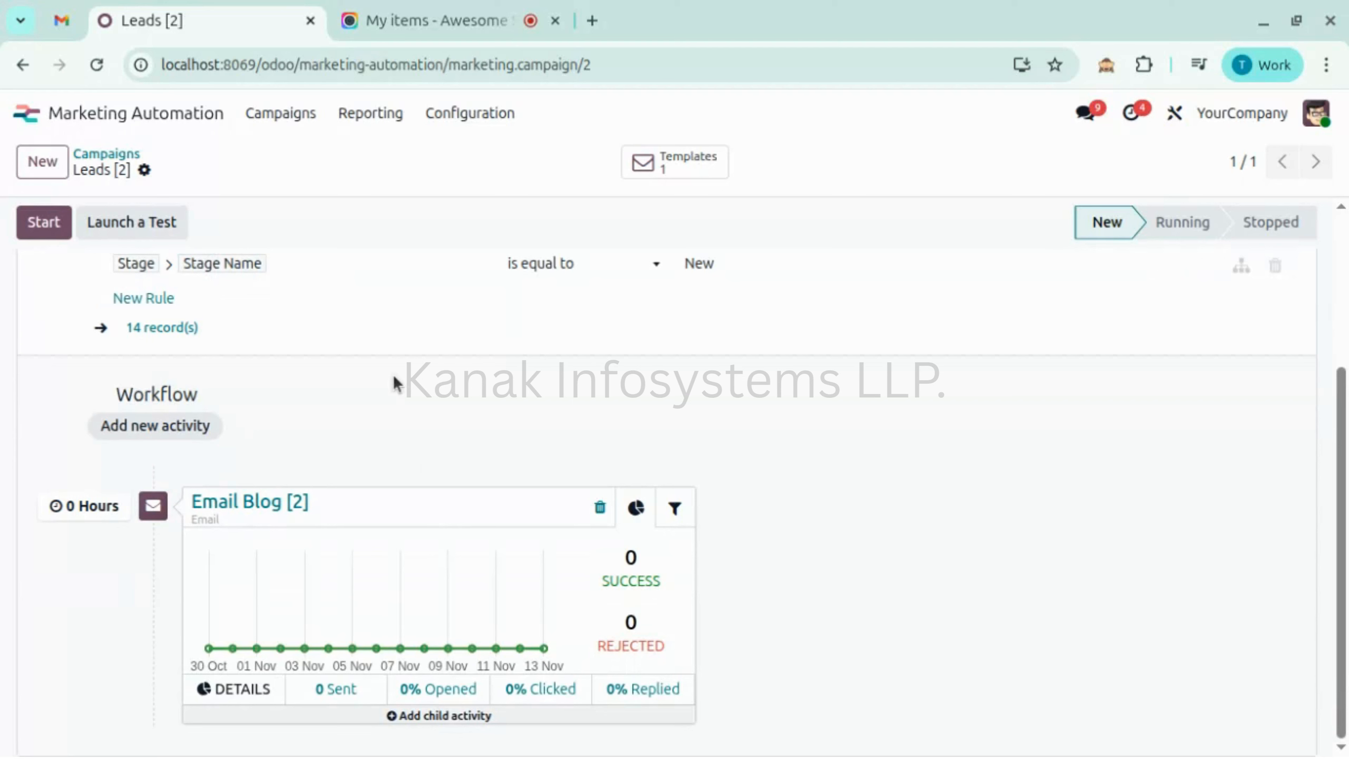
- Reveal the trigger icons for adding a child activity under the Email Blog card
click(415, 715)
scroll(415, 716, down, 1)
mouse_move(423, 711)
mouse_move(292, 709)
scroll(292, 709, down, 1)
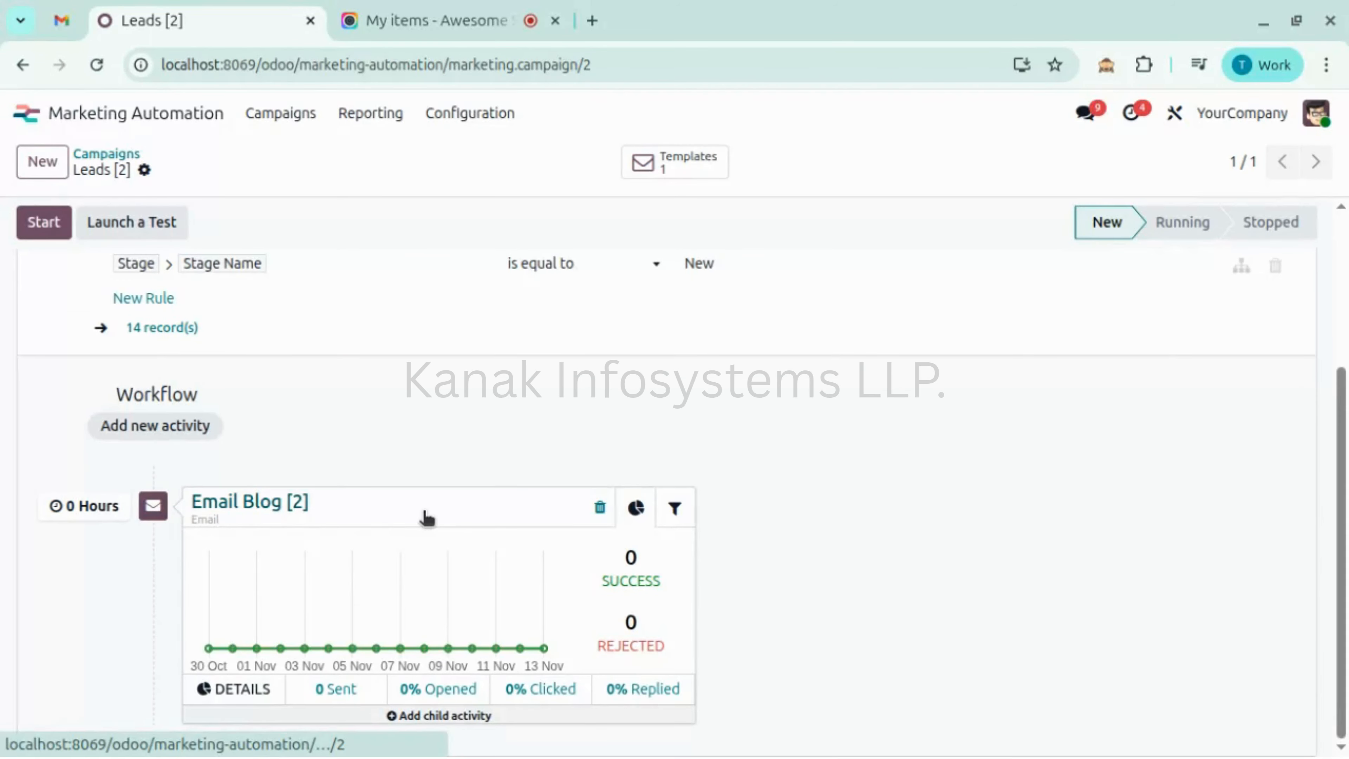
mouse_move(360, 709)
scroll(361, 712, down, 1)
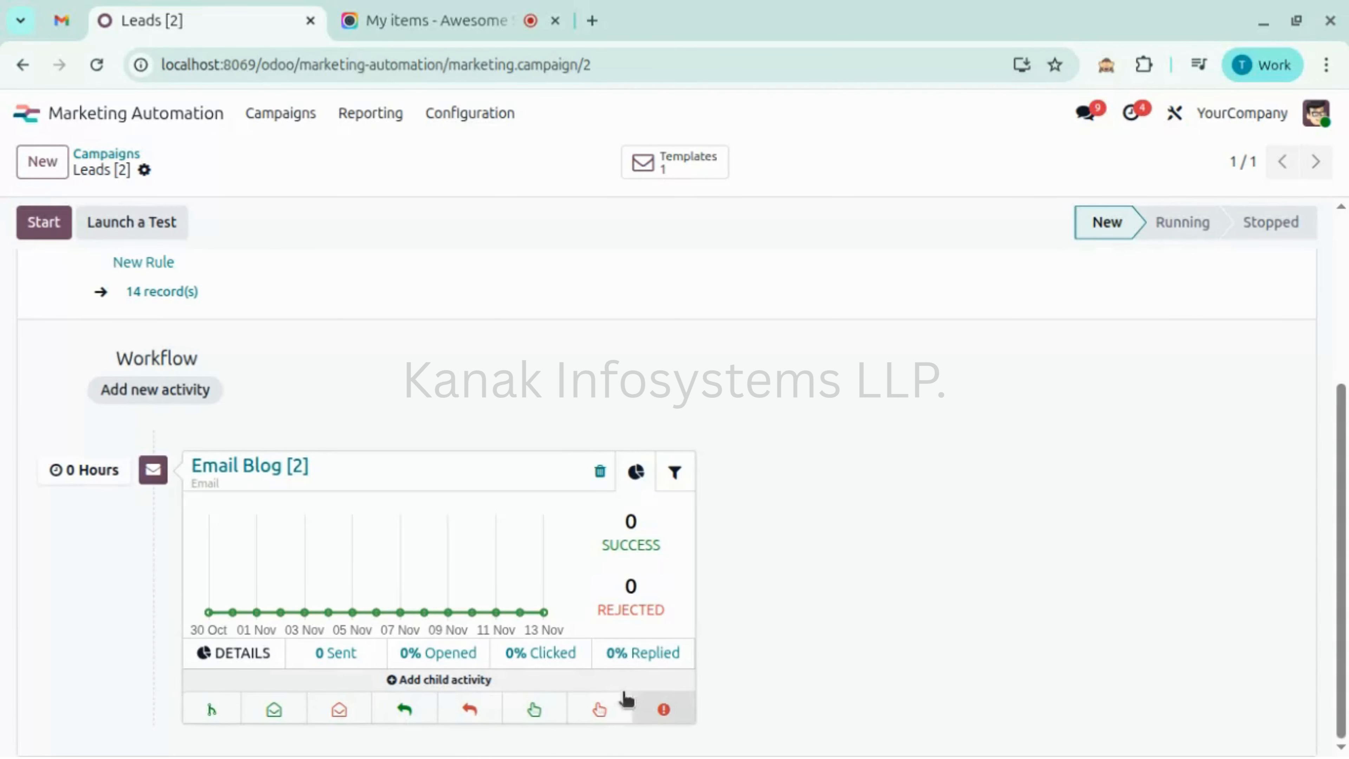
scroll(207, 707, up, 1)
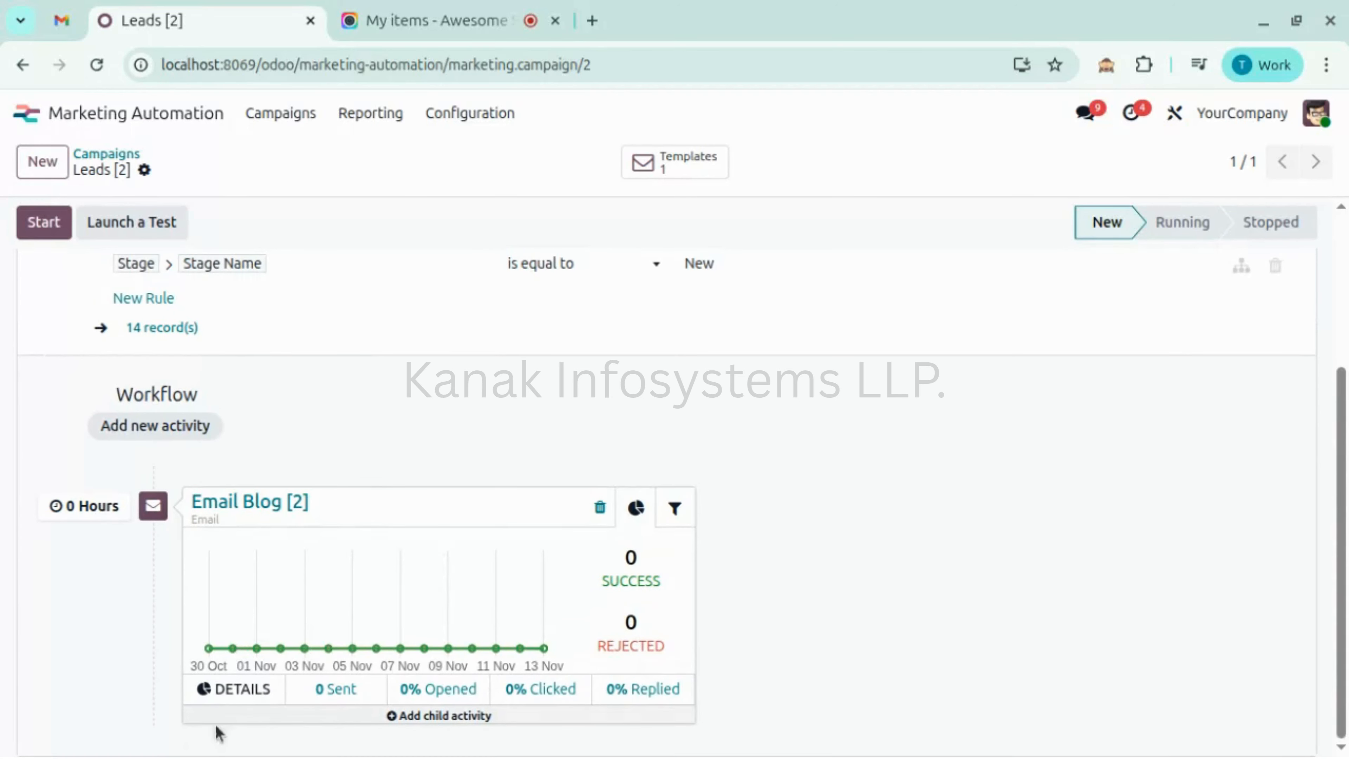
mouse_move(312, 641)
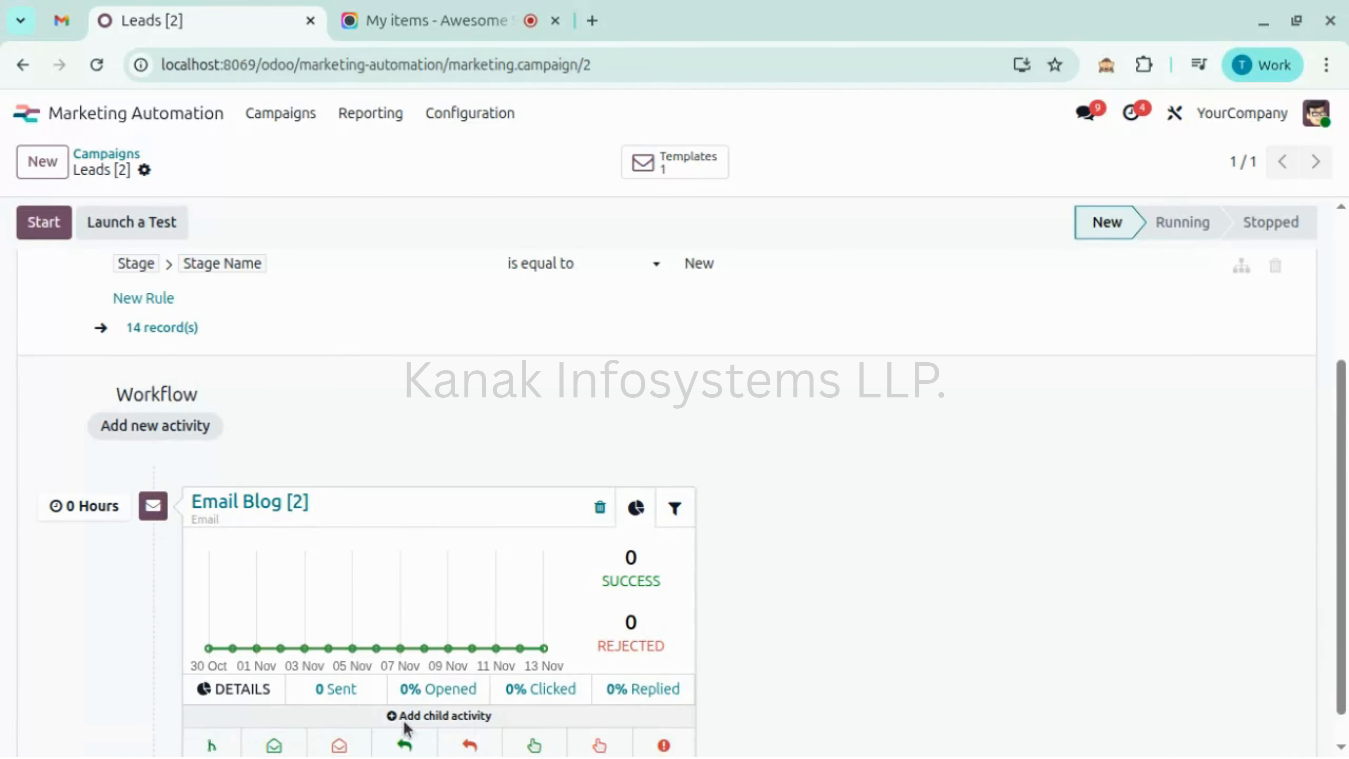
- Save a 'Discount Promo' child activity sending Discount Mail when Email Blog is opened
click(211, 746)
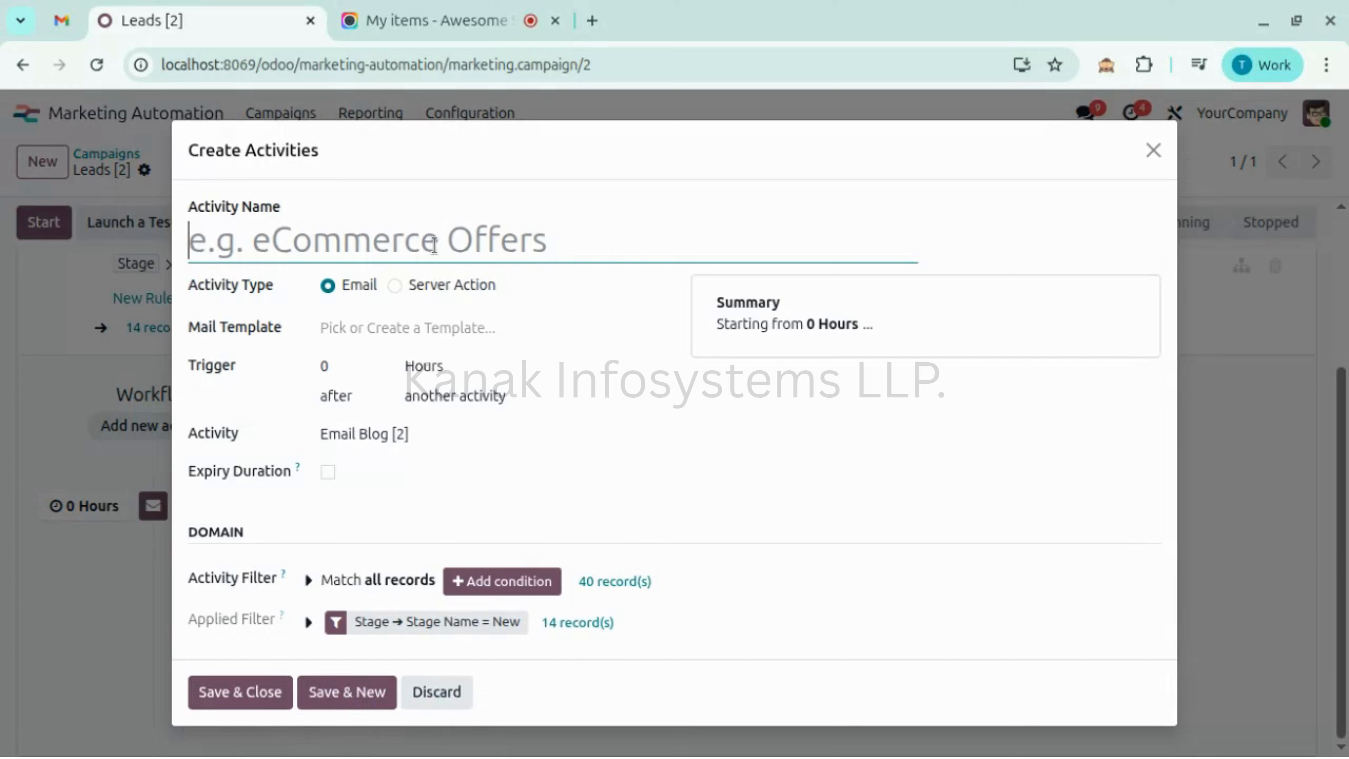
text(Disco)
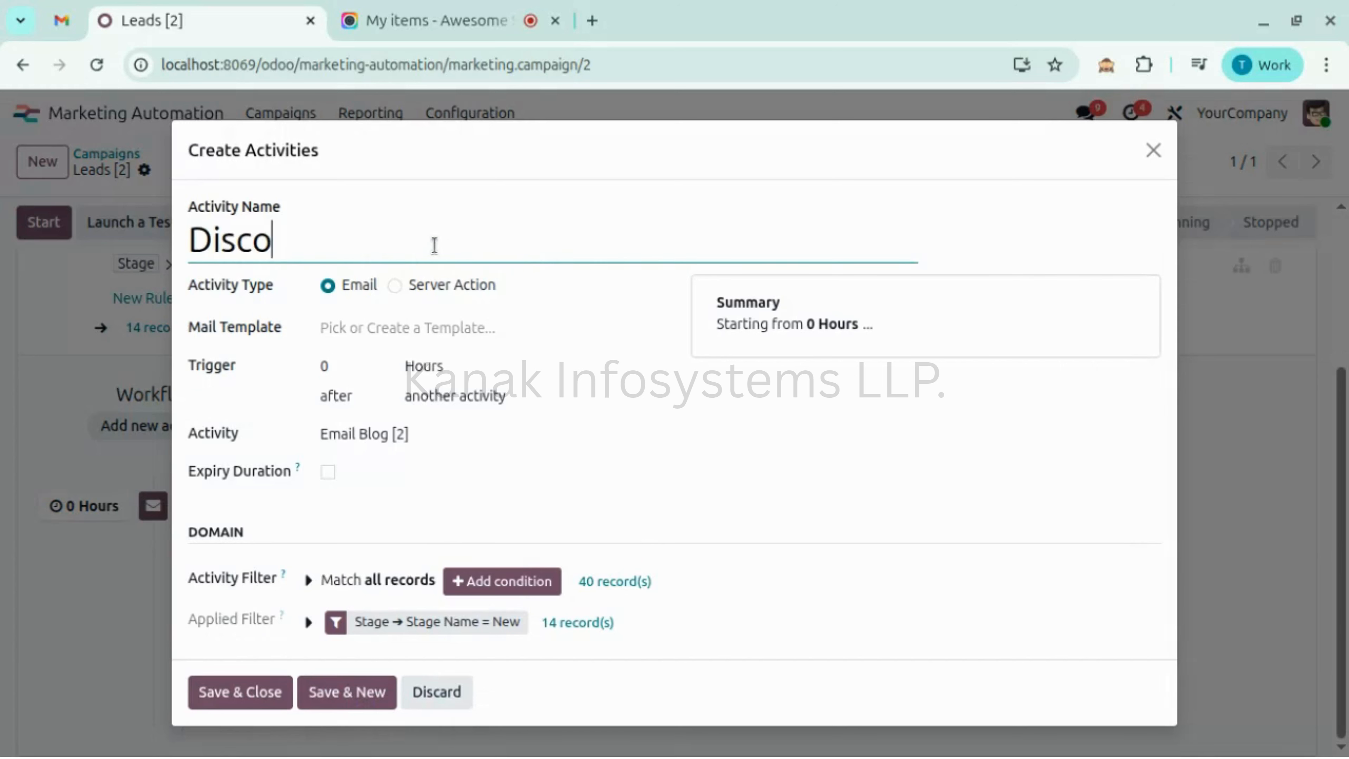
text(unt Promo)
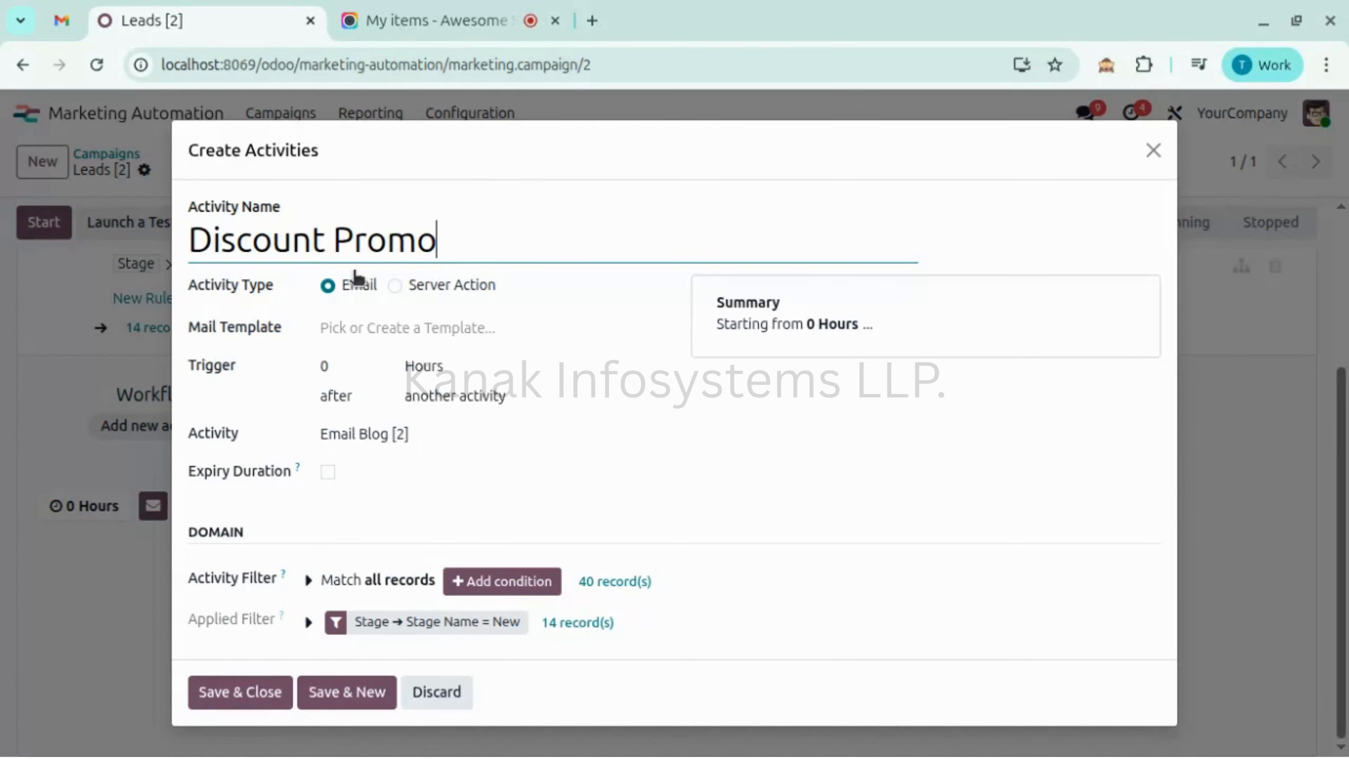
click(323, 327)
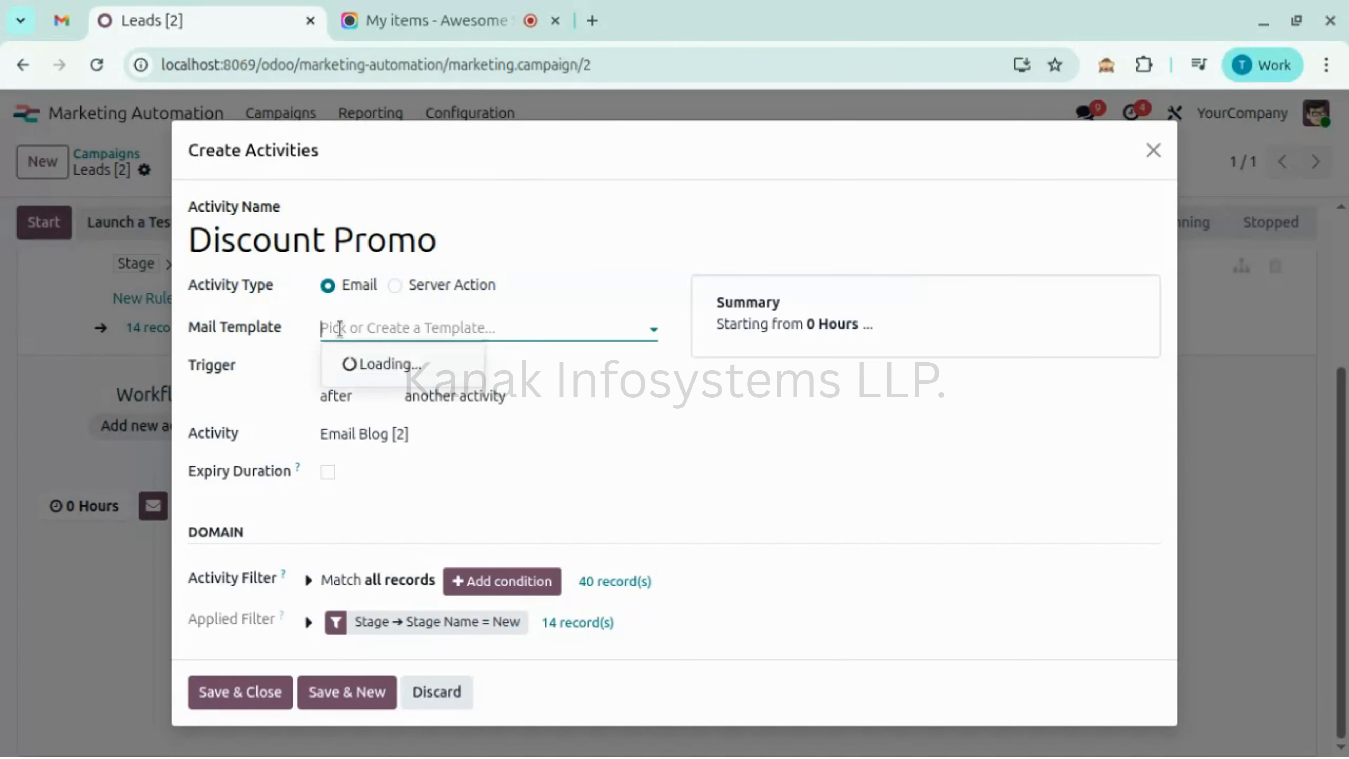
click(368, 367)
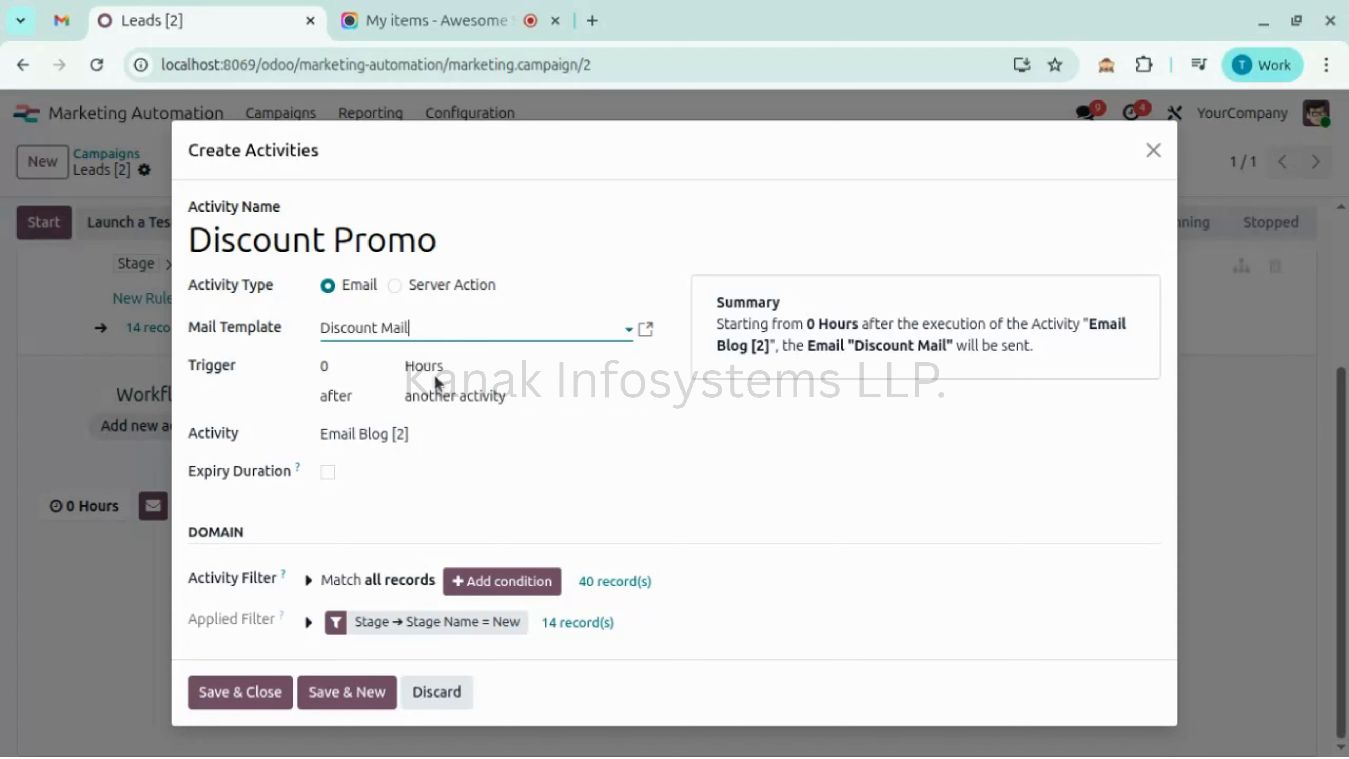
click(462, 395)
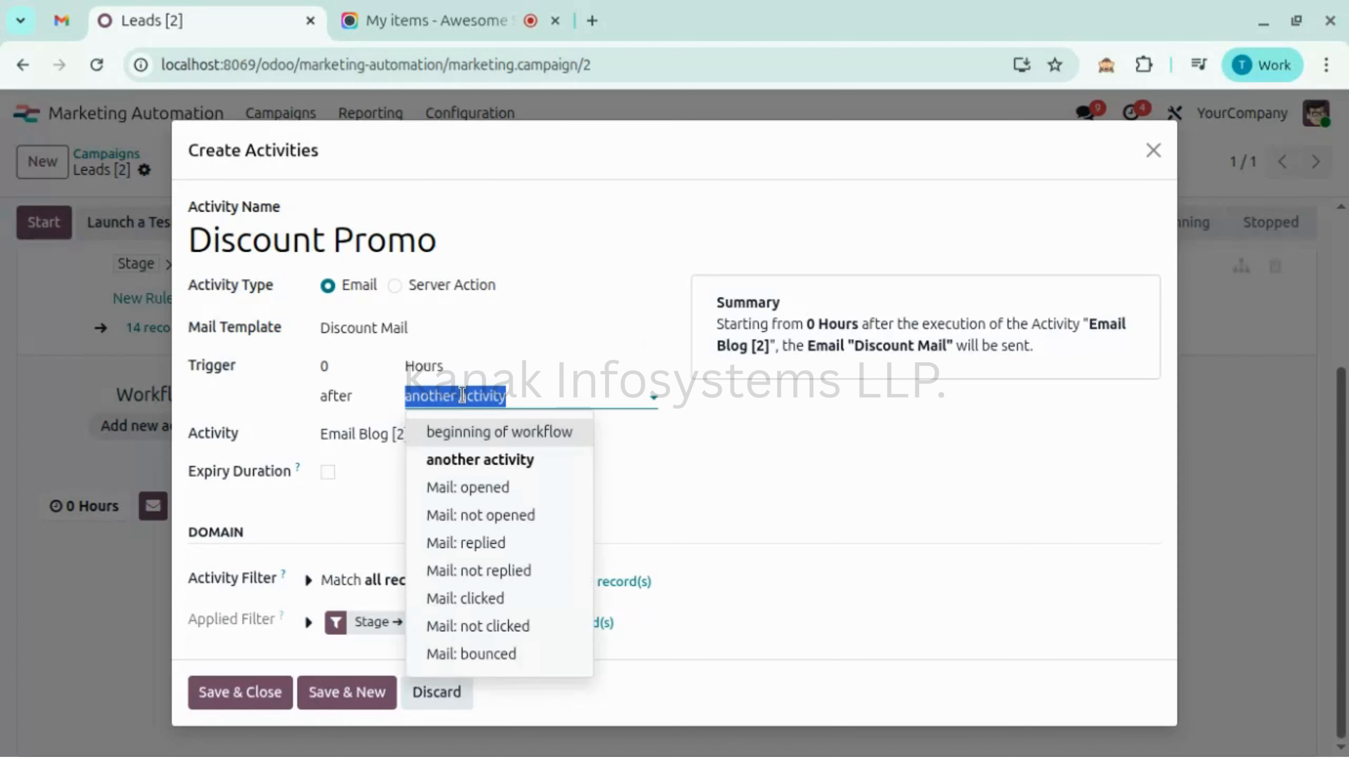
click(473, 497)
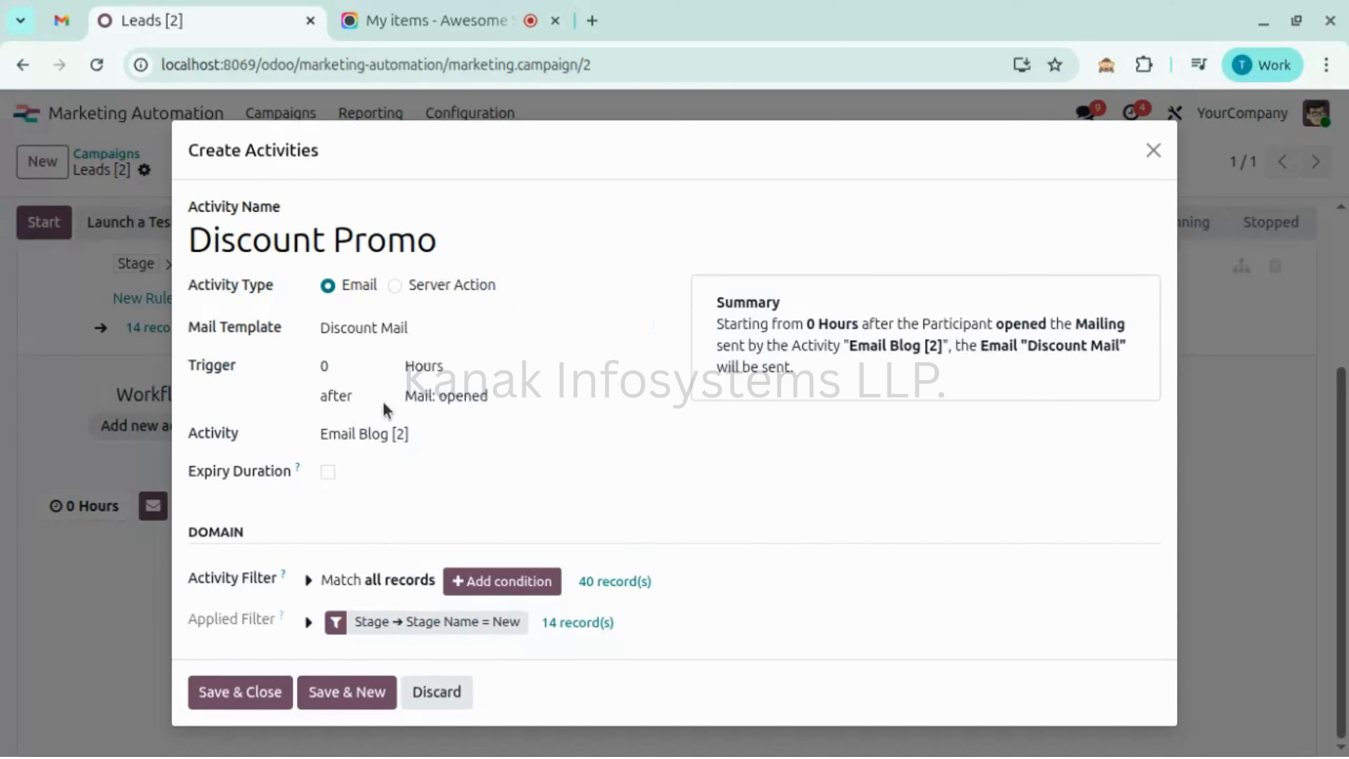
click(496, 393)
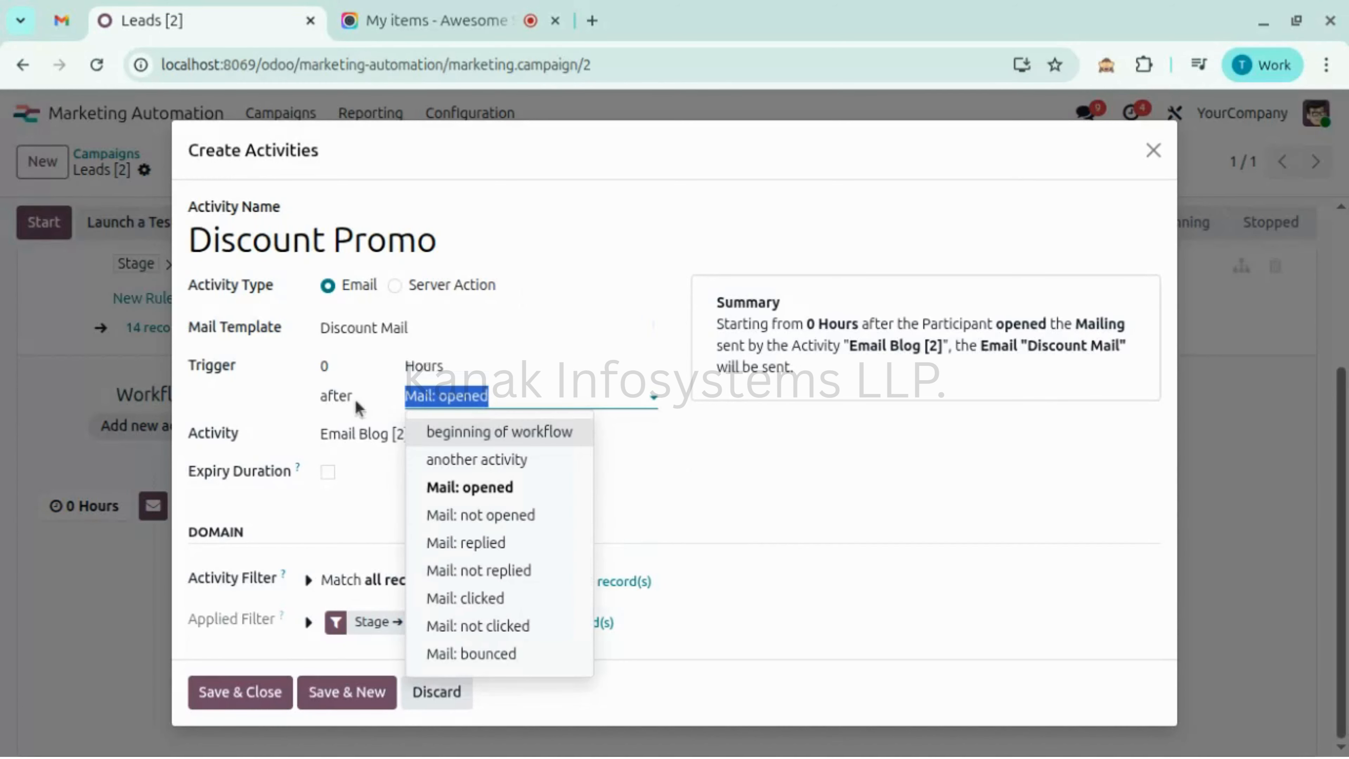
click(300, 414)
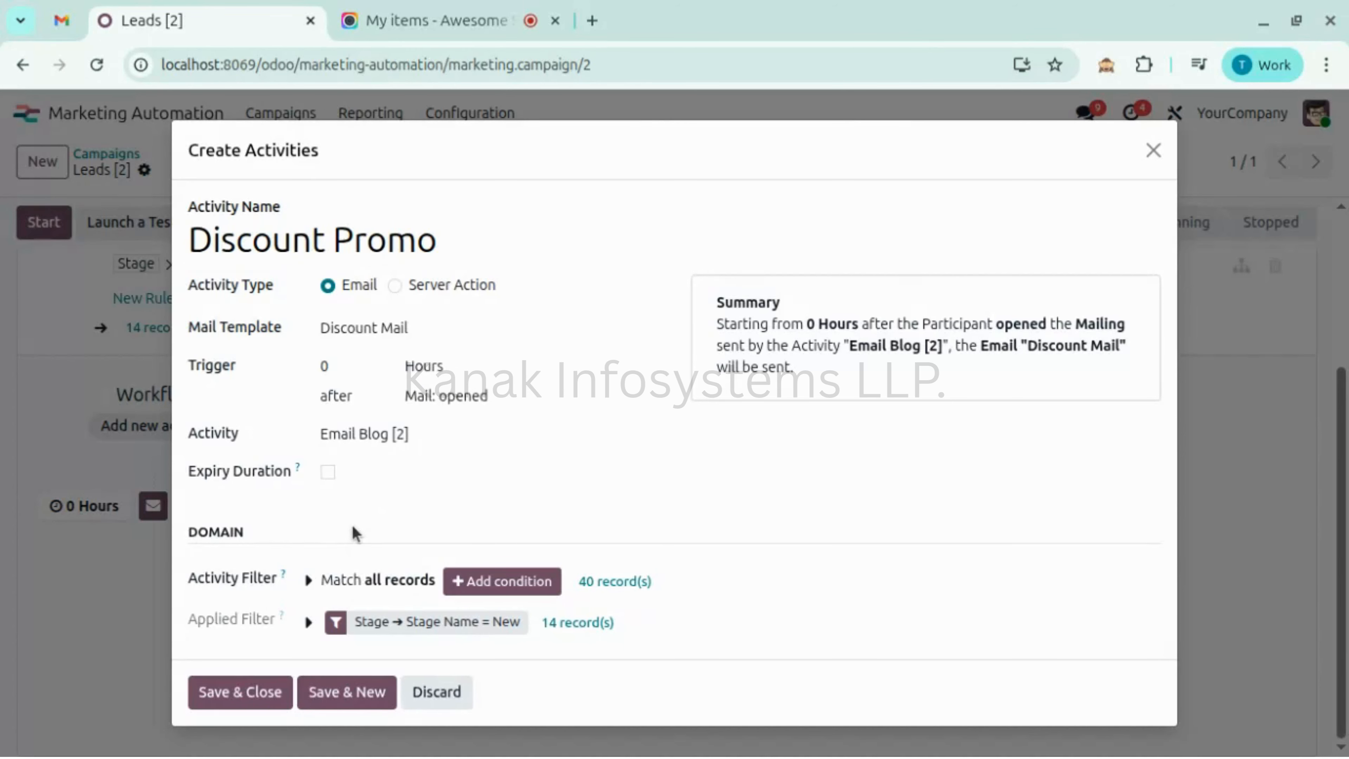
click(228, 699)
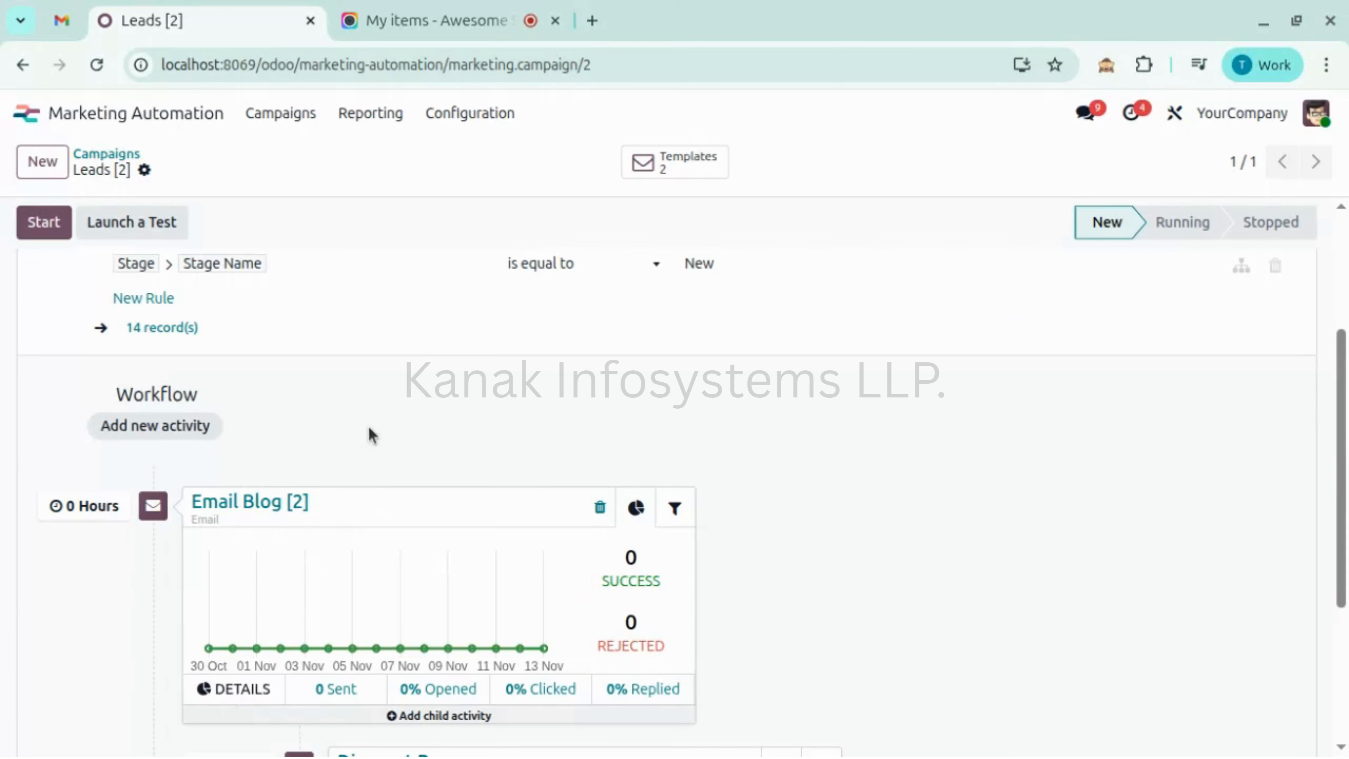
- Start a new child activity under the Discount Promo card
scroll(372, 435, down, 5)
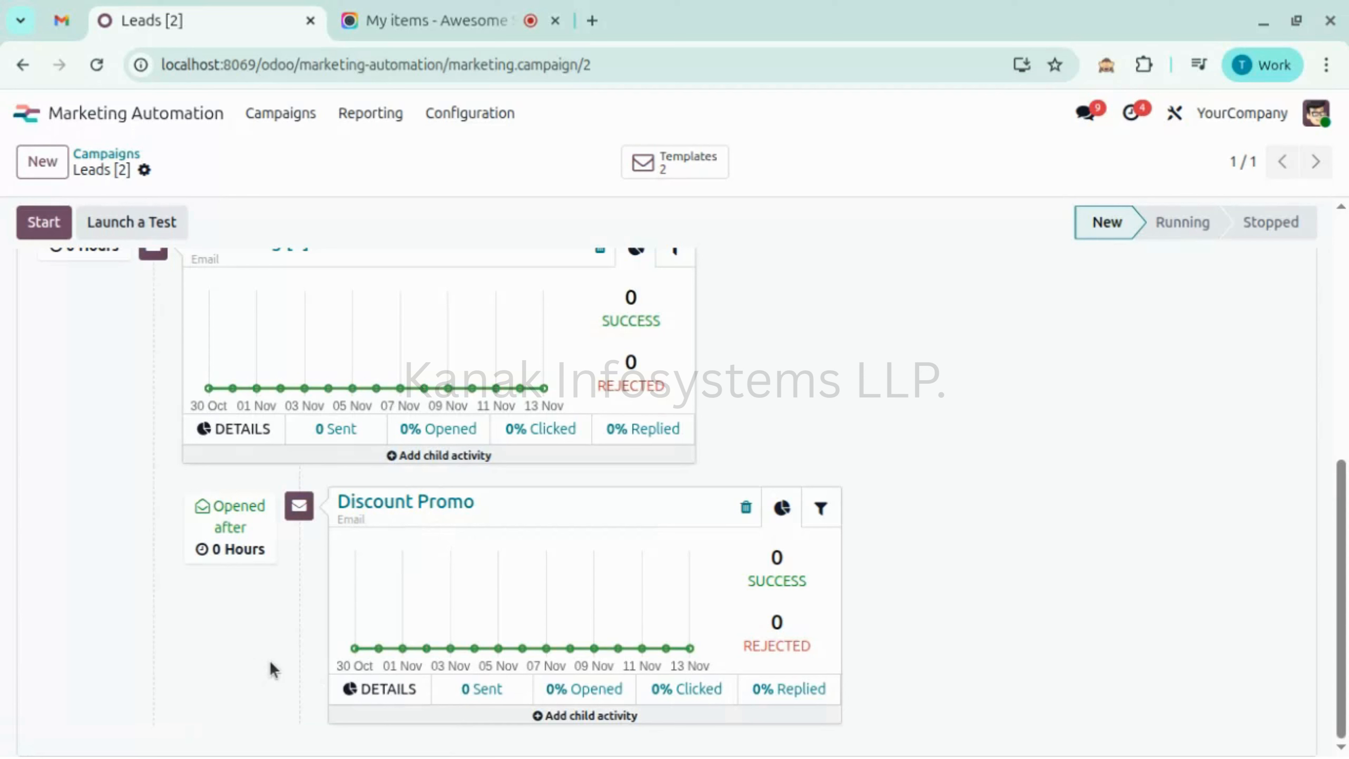
click(540, 715)
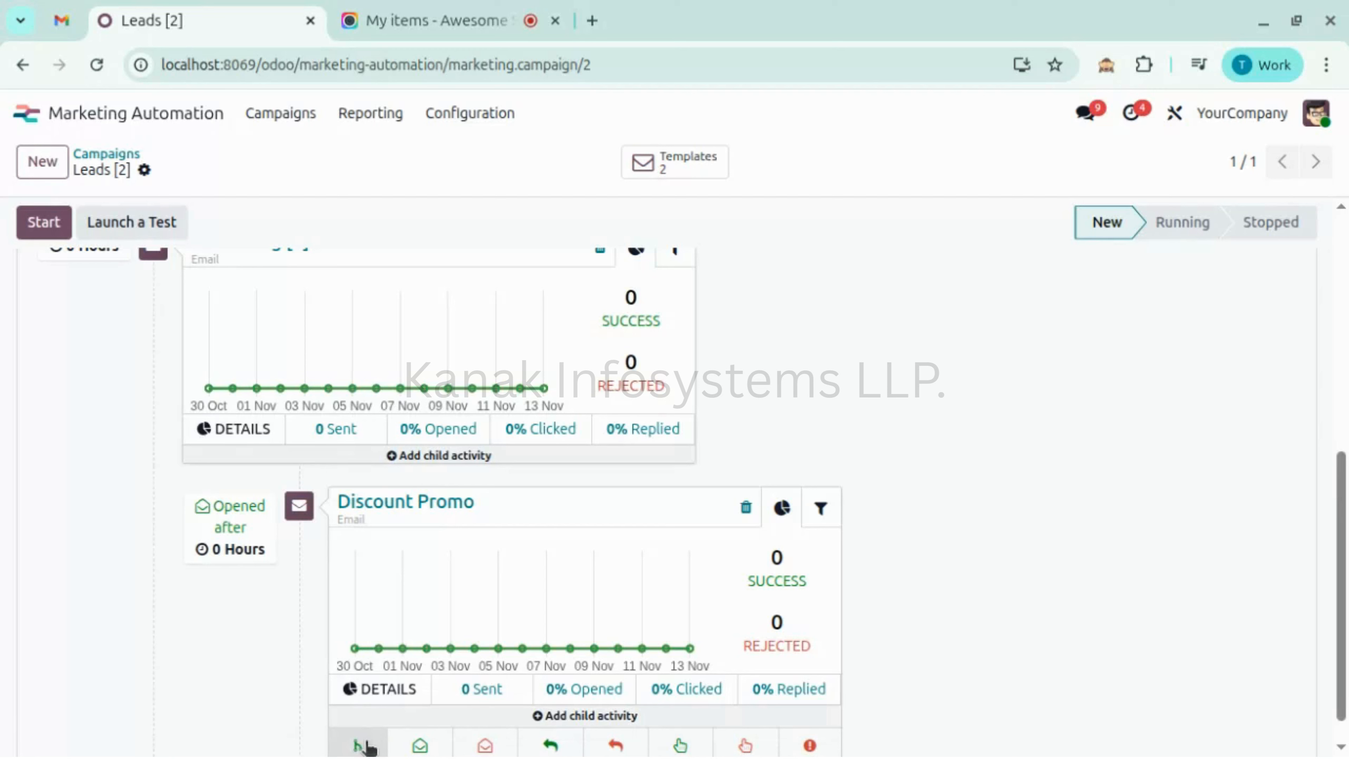
click(359, 745)
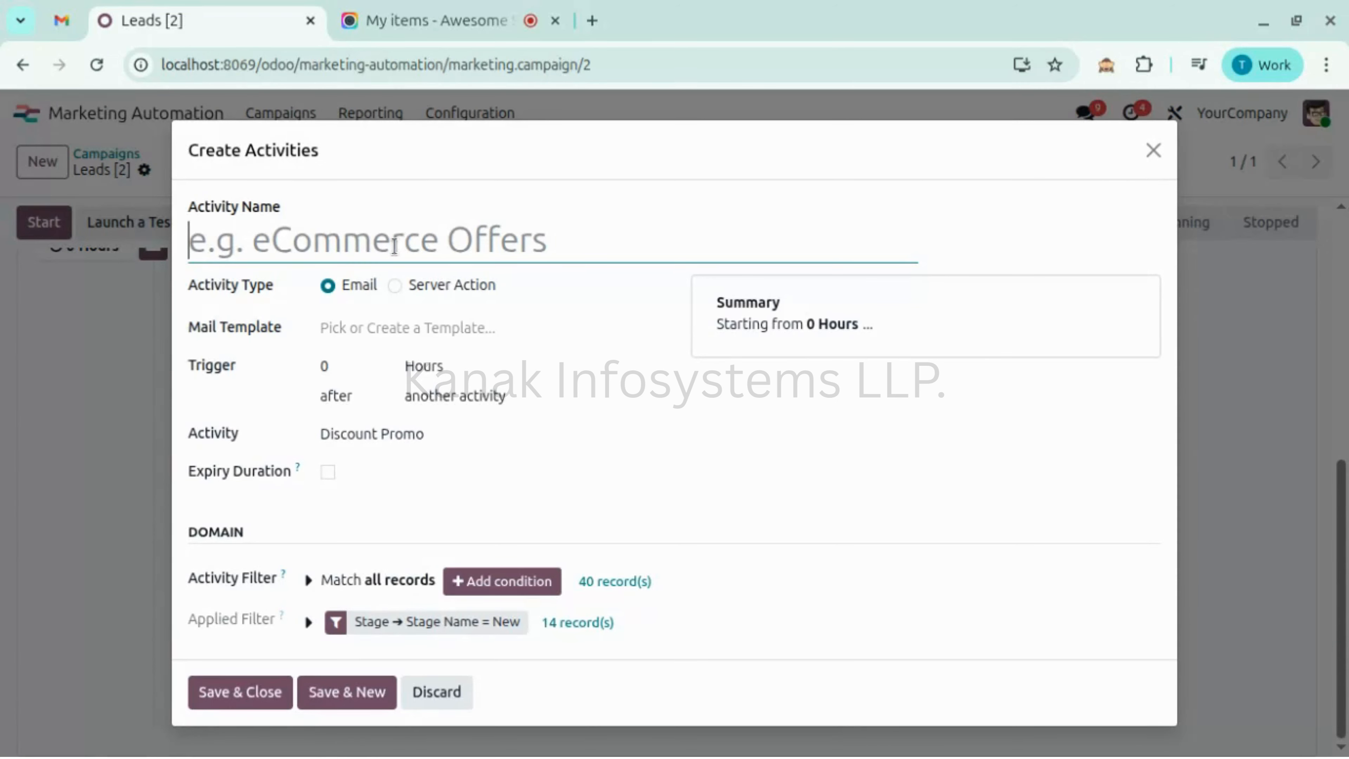
- Name the activity 'Qualified Pipeline', assign the Qualified Pipeline server action, and open its settings
text(Qu)
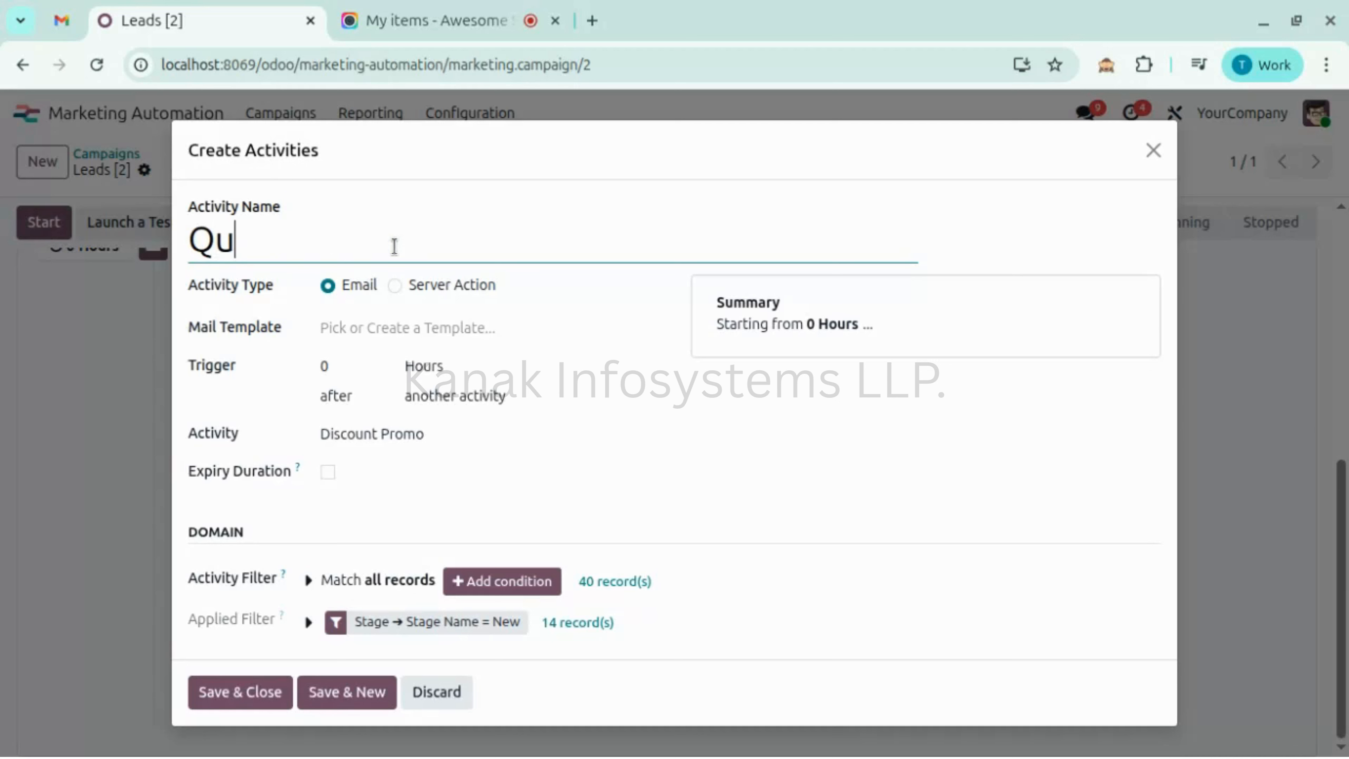
text(alifi)
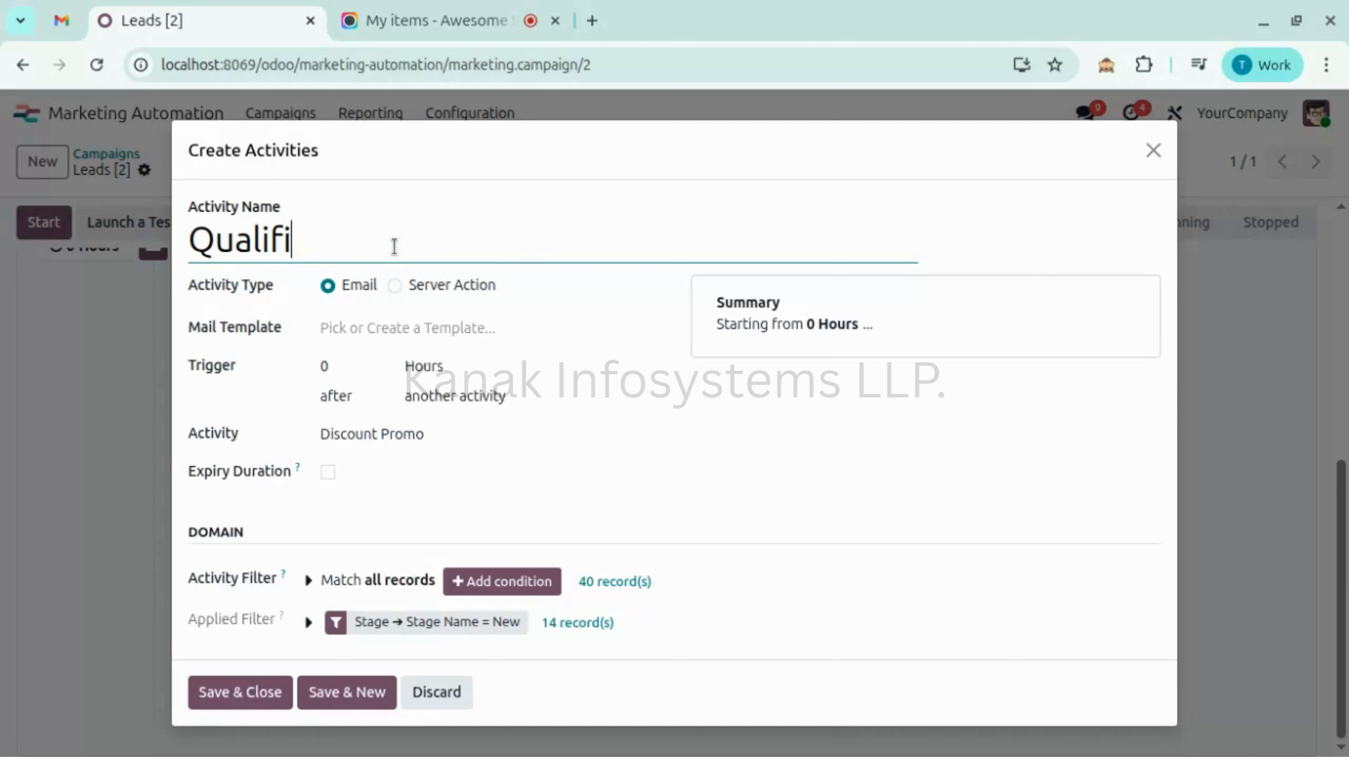
text(ed Pip)
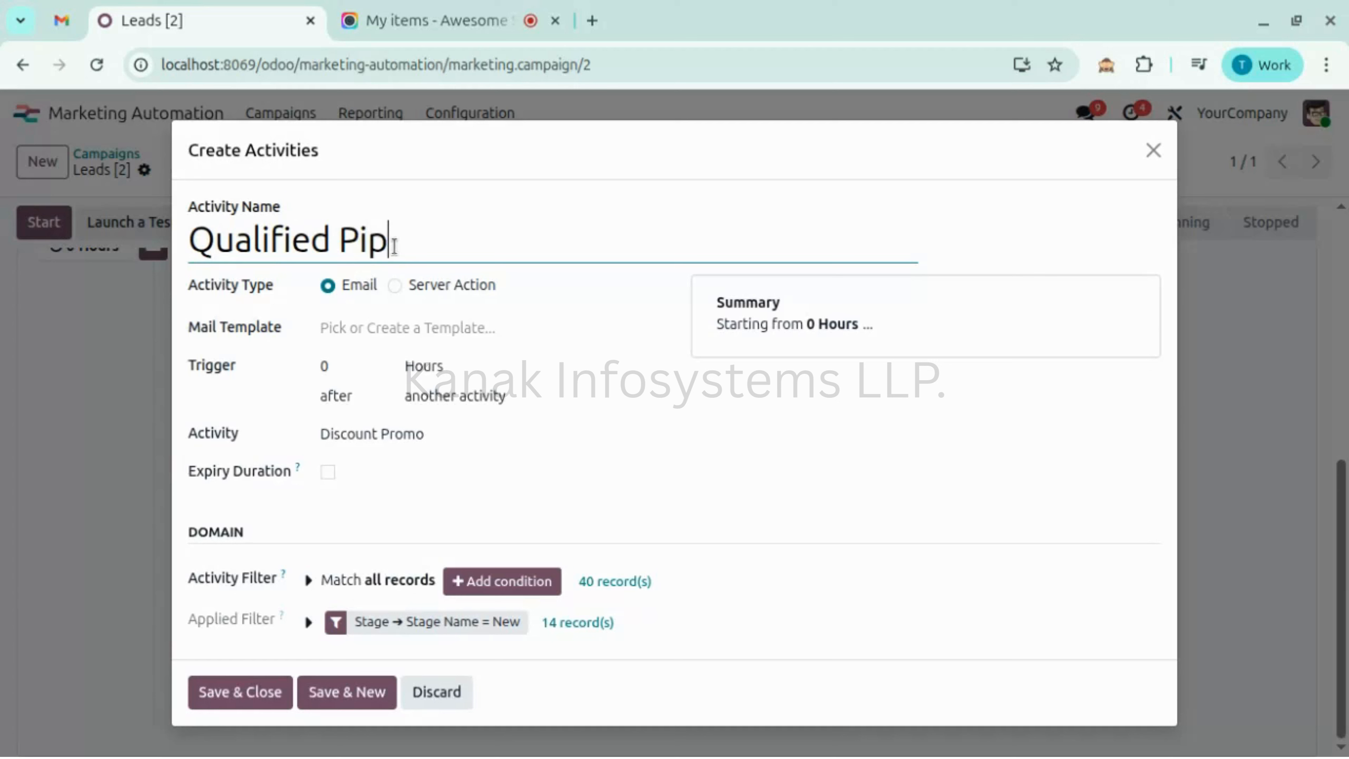
text(eline)
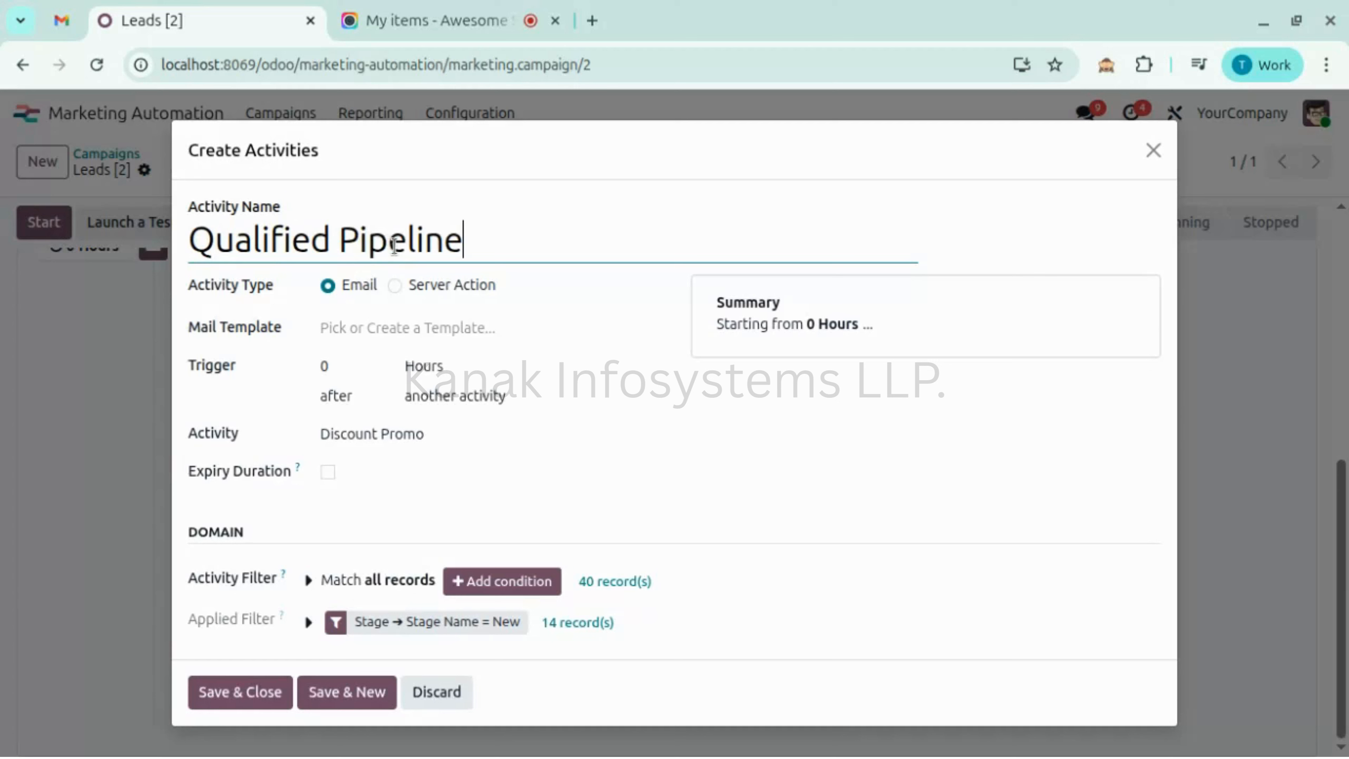
click(427, 287)
click(405, 315)
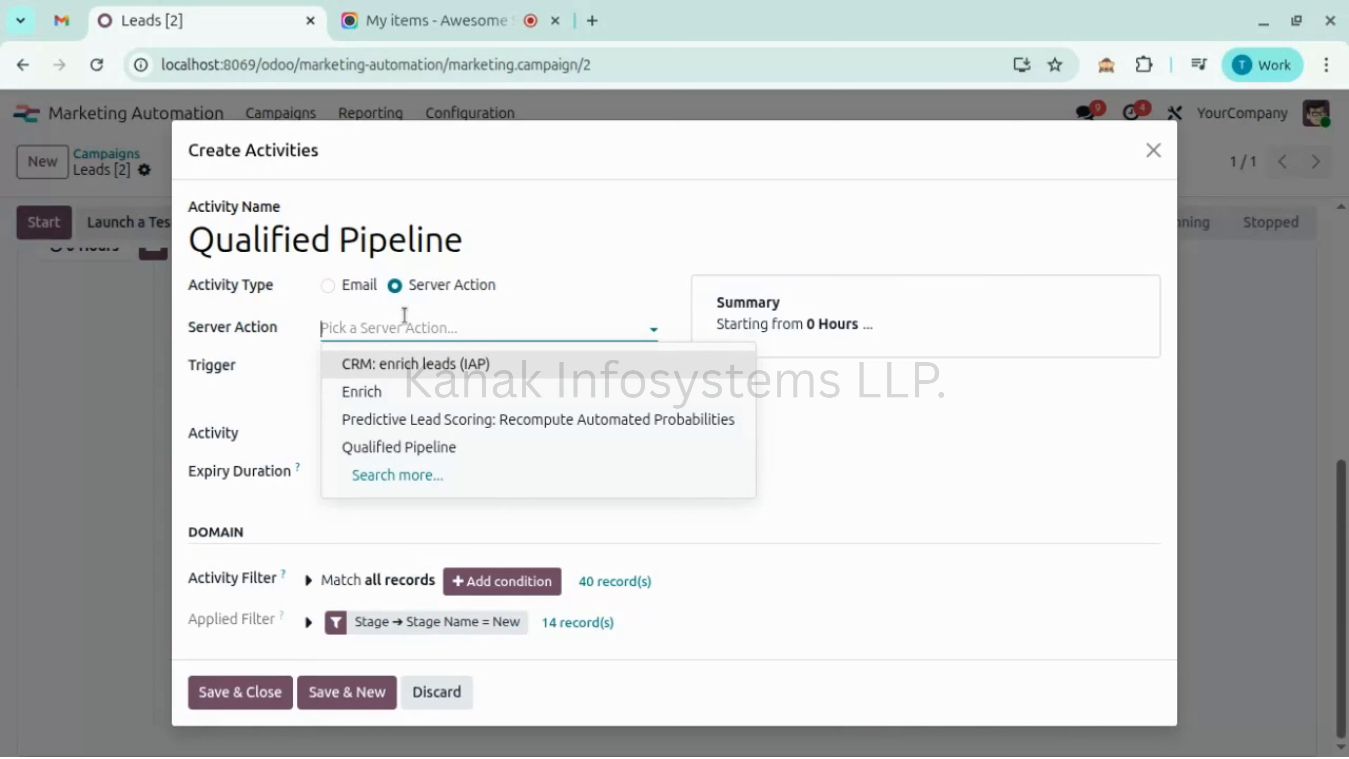
click(418, 447)
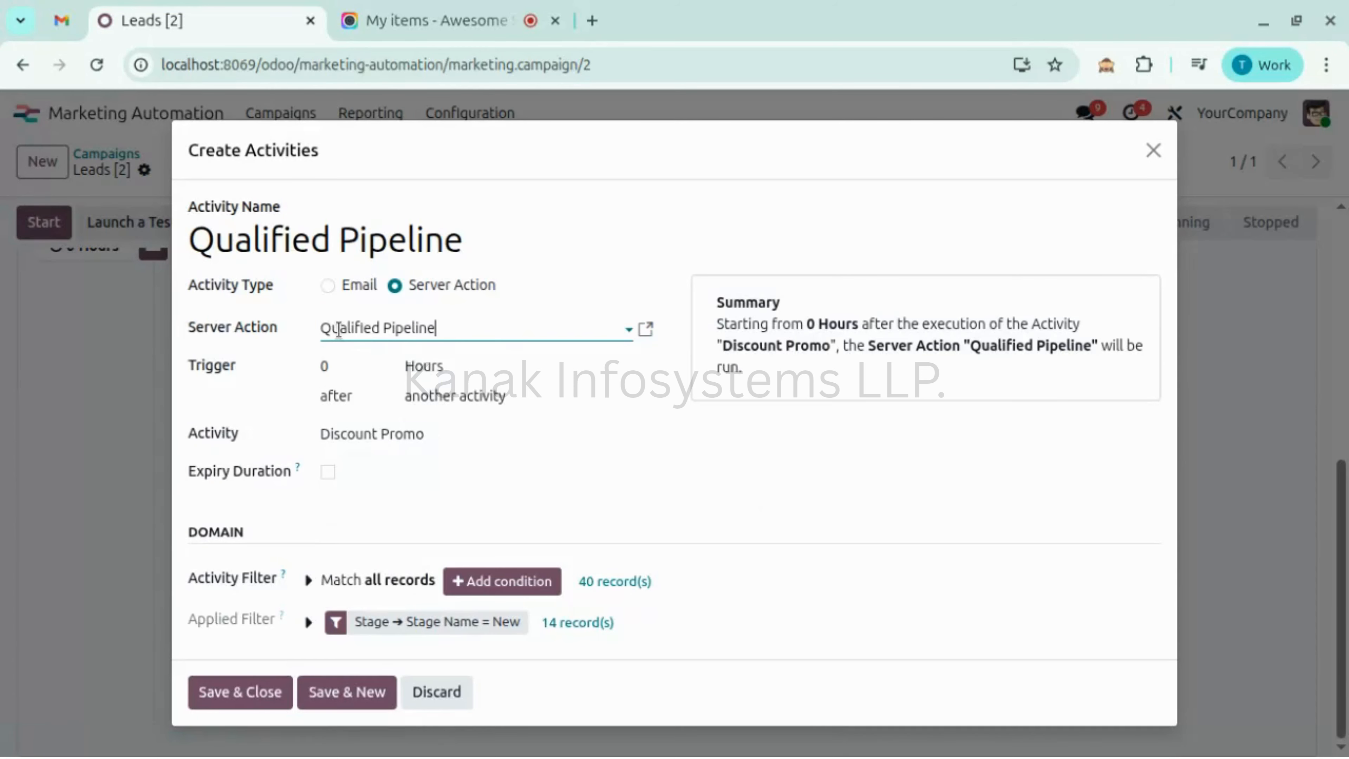
click(644, 329)
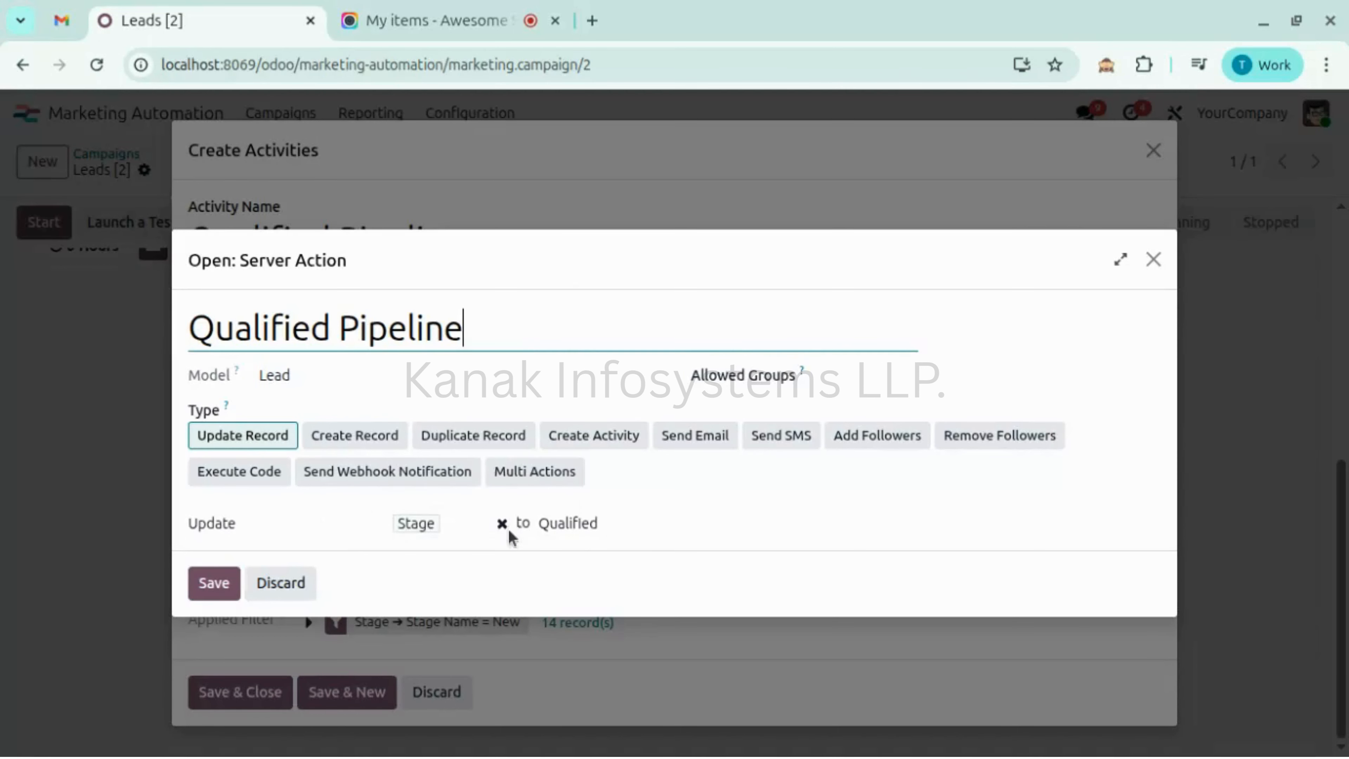
- Save the server action, set the step's trigger to Mail: opened after 0 hours, and save
click(231, 593)
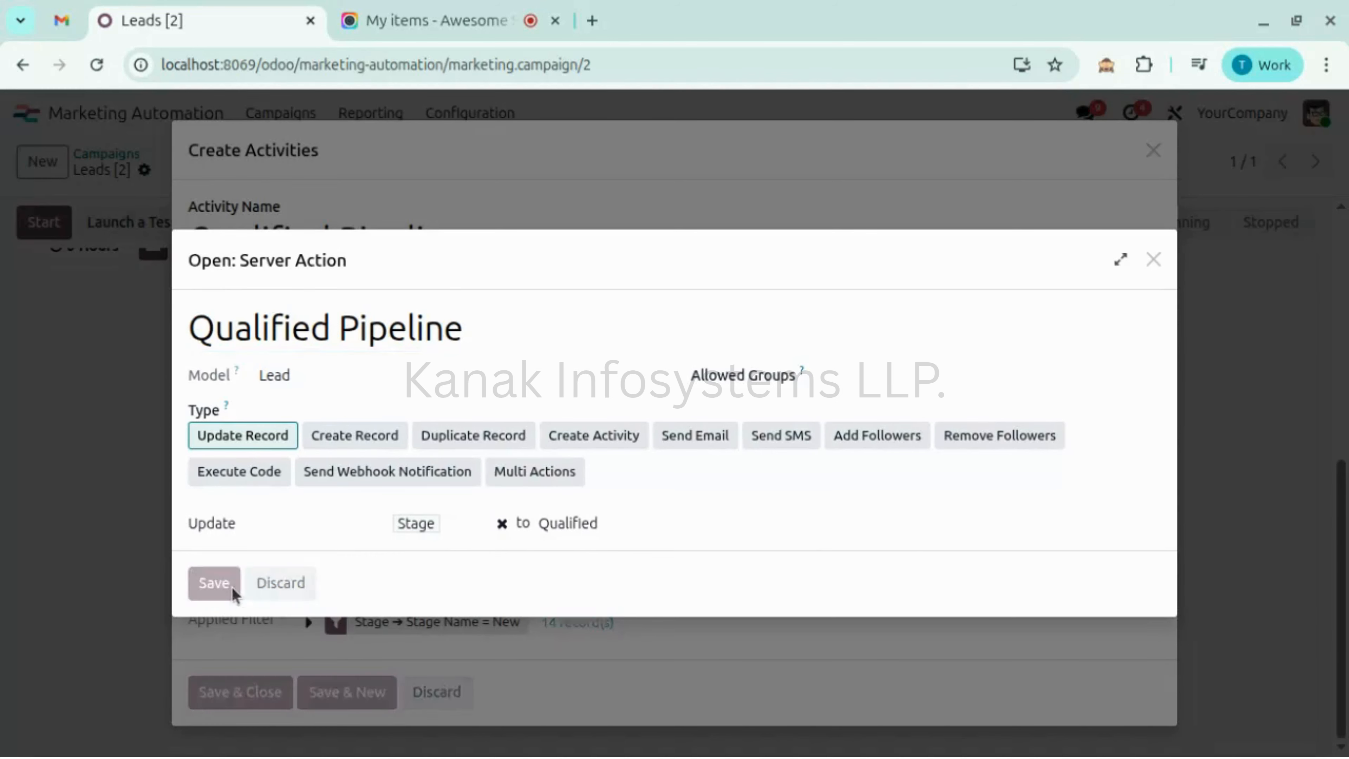
click(398, 490)
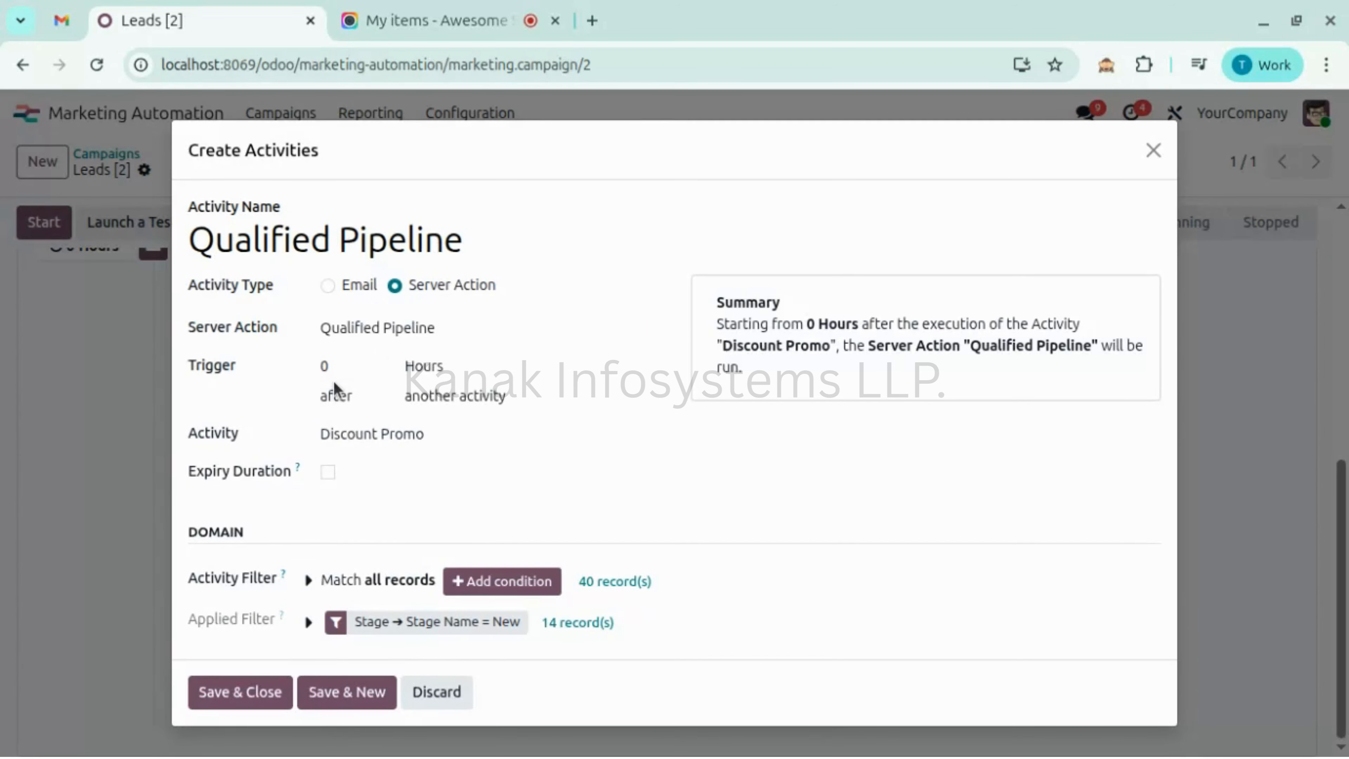
click(350, 369)
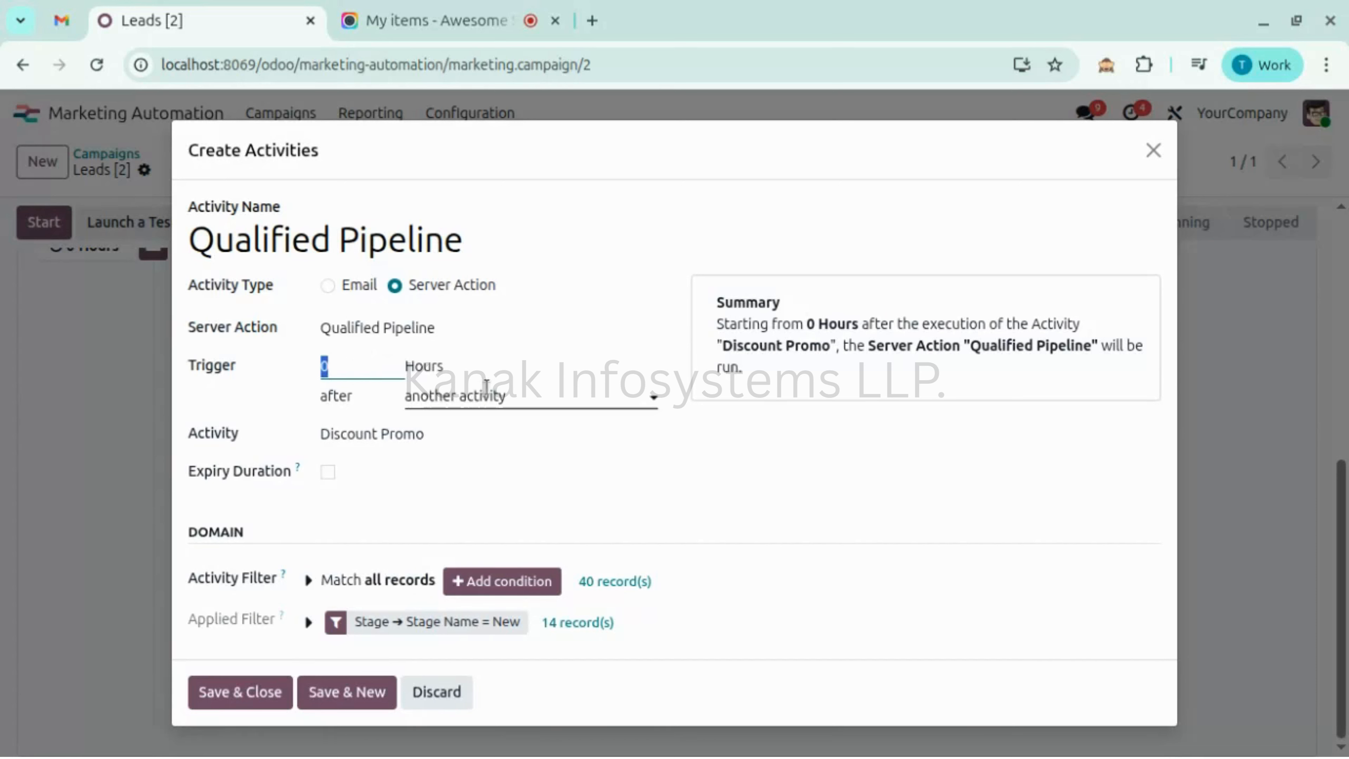
click(470, 391)
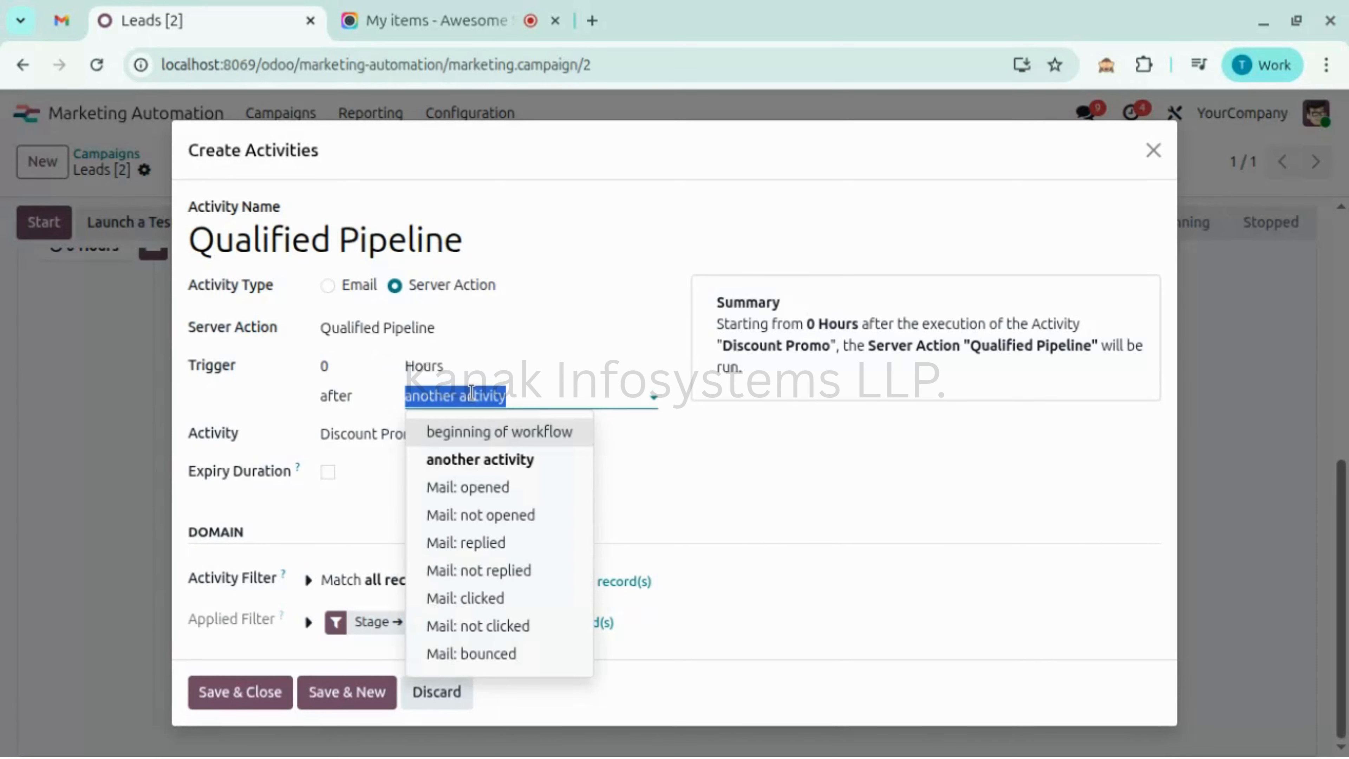
click(470, 497)
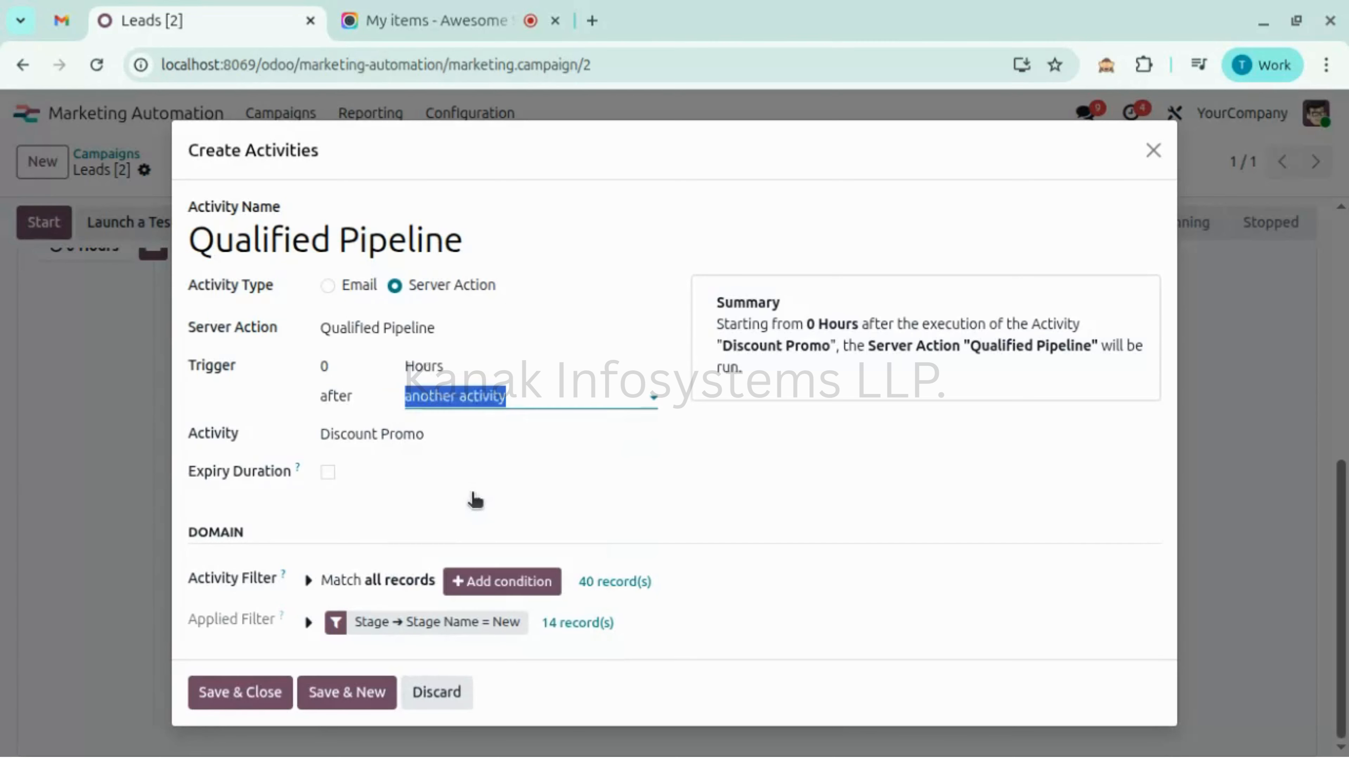
click(524, 502)
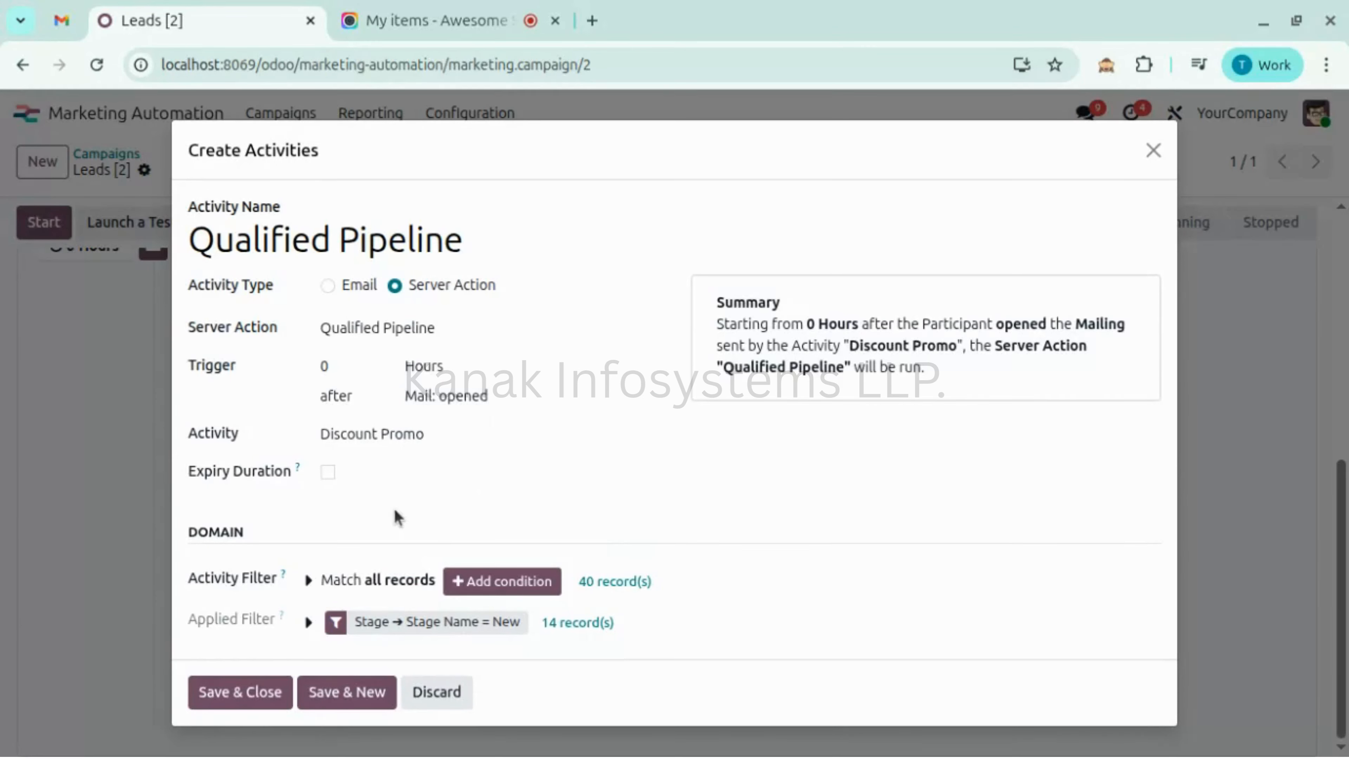
click(258, 693)
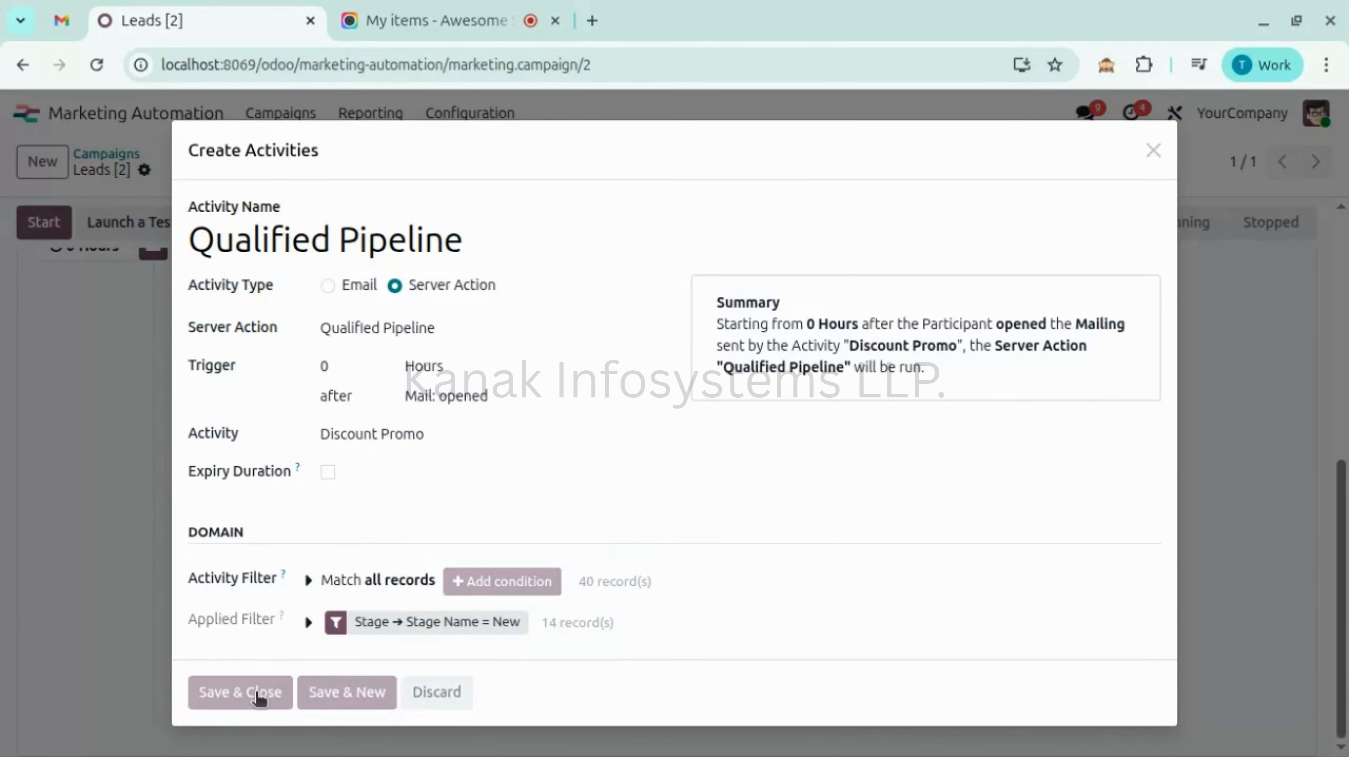
scroll(136, 419, up, 5)
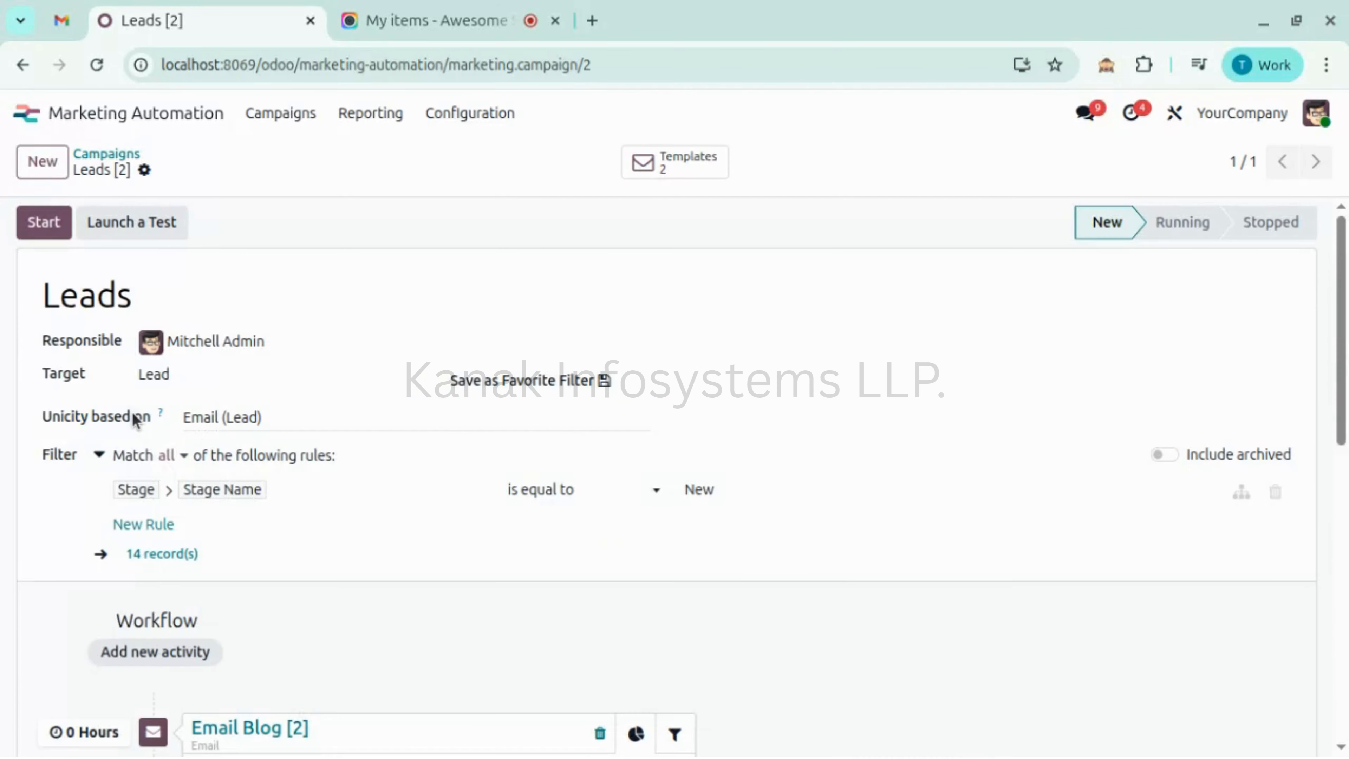
scroll(361, 492, down, 10)
scroll(361, 491, up, 5)
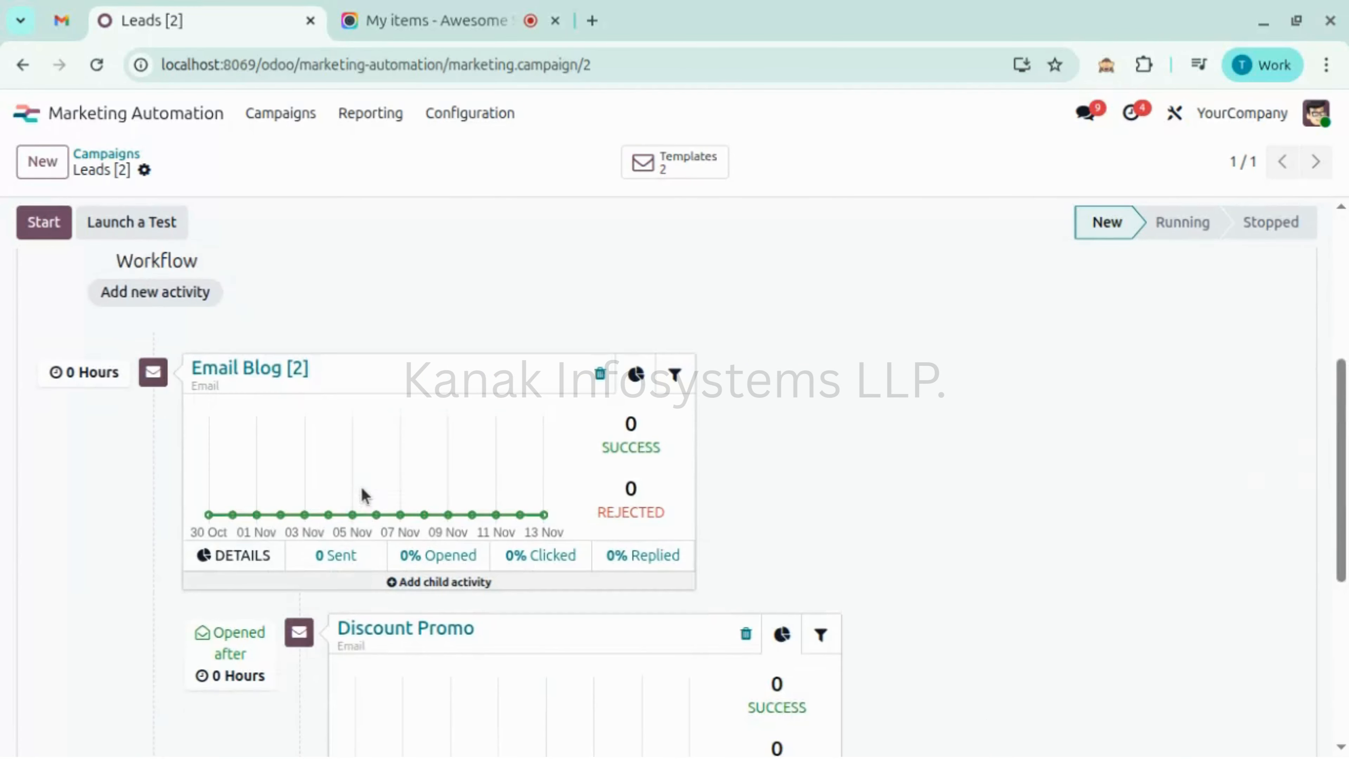
scroll(363, 495, down, 1)
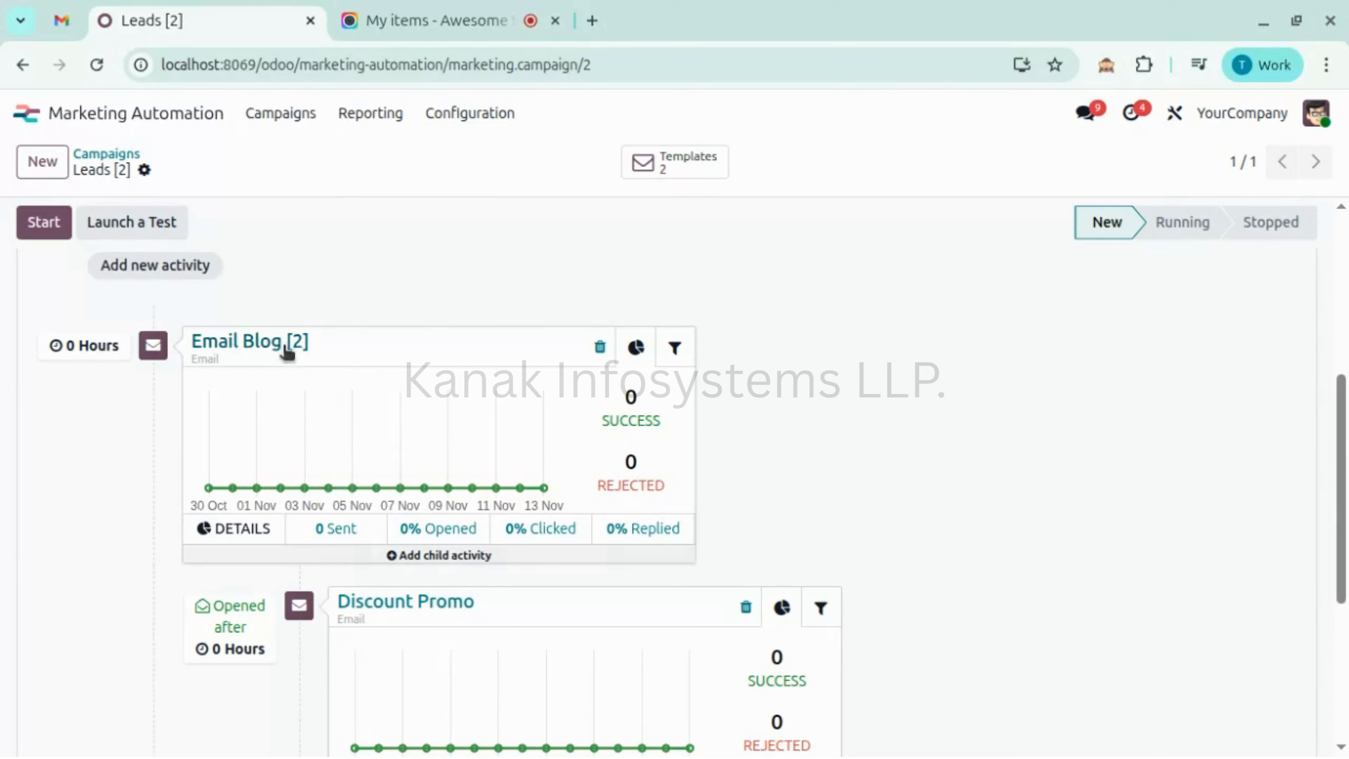
scroll(421, 507, down, 6)
scroll(421, 507, up, 1)
scroll(404, 425, down, 1)
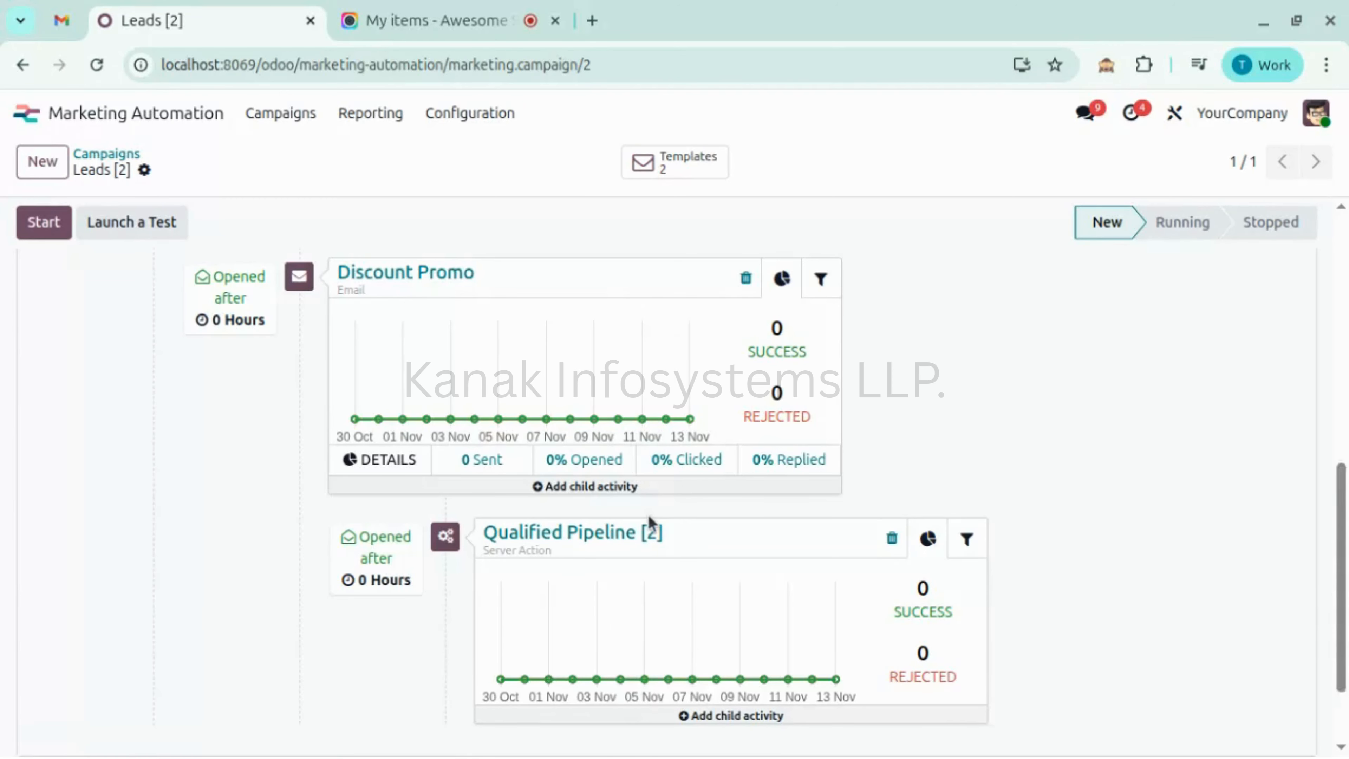
scroll(651, 524, up, 12)
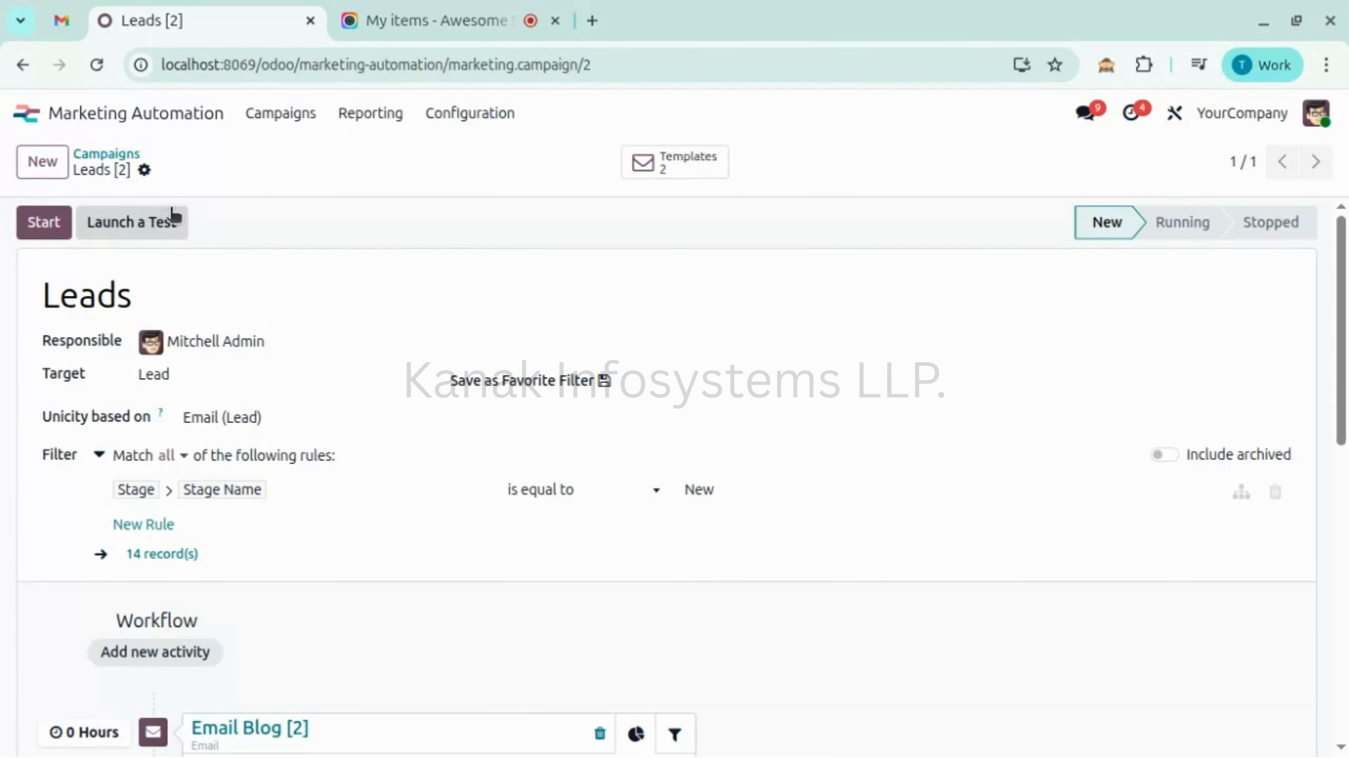
click(163, 233)
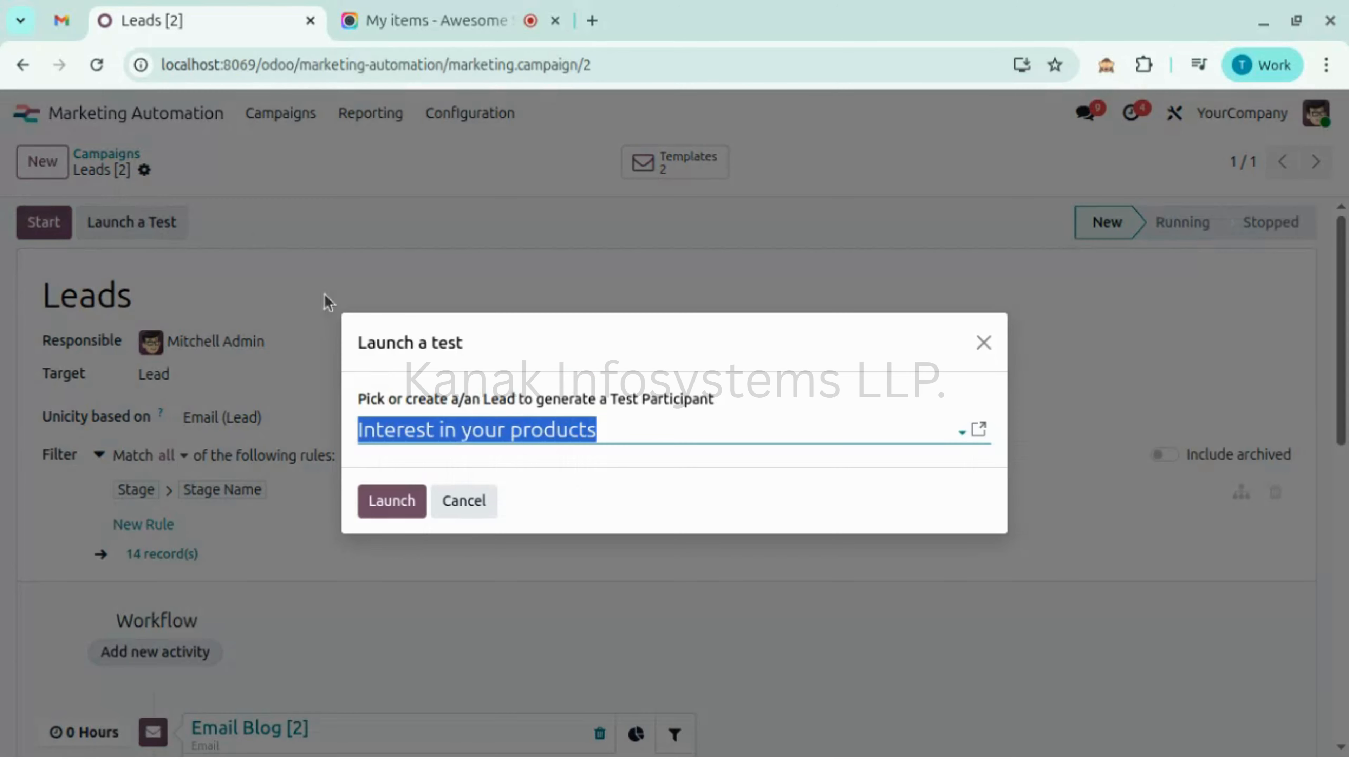
click(641, 430)
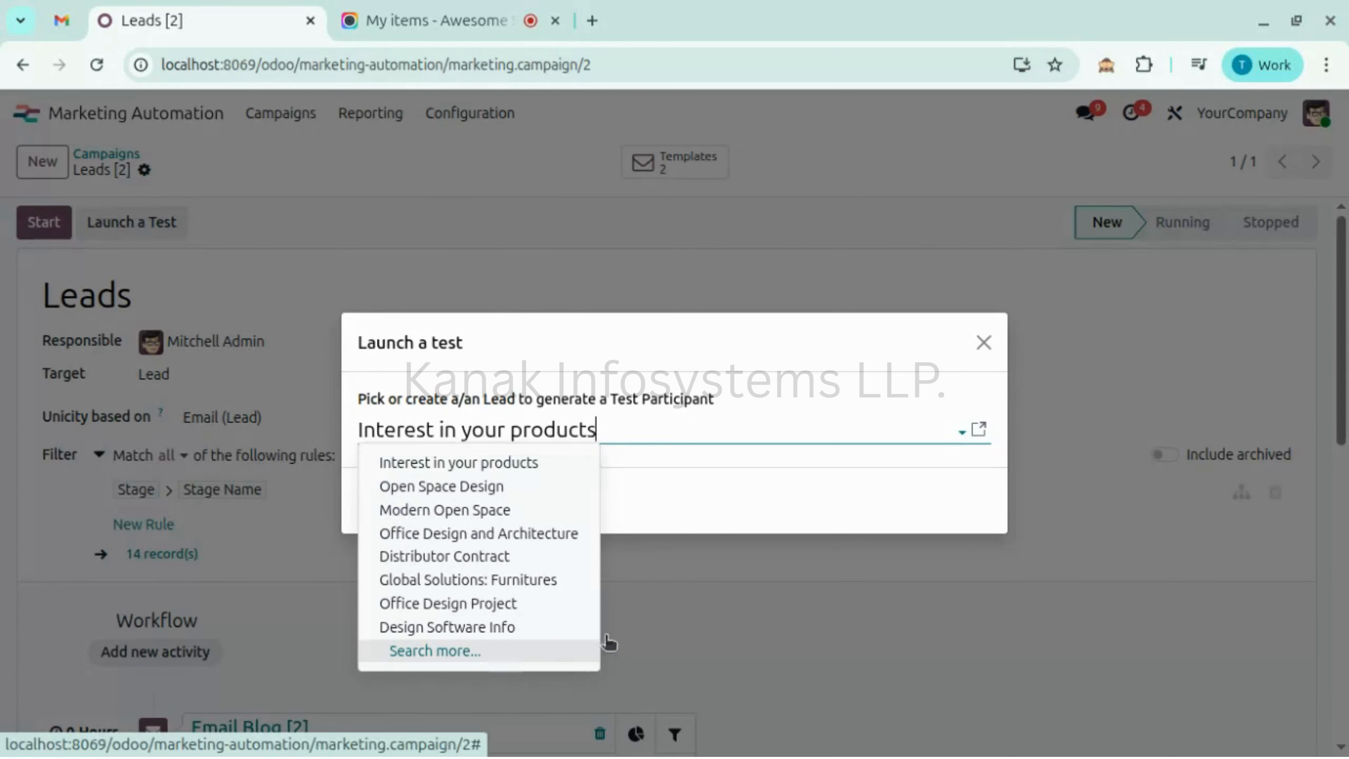
click(769, 445)
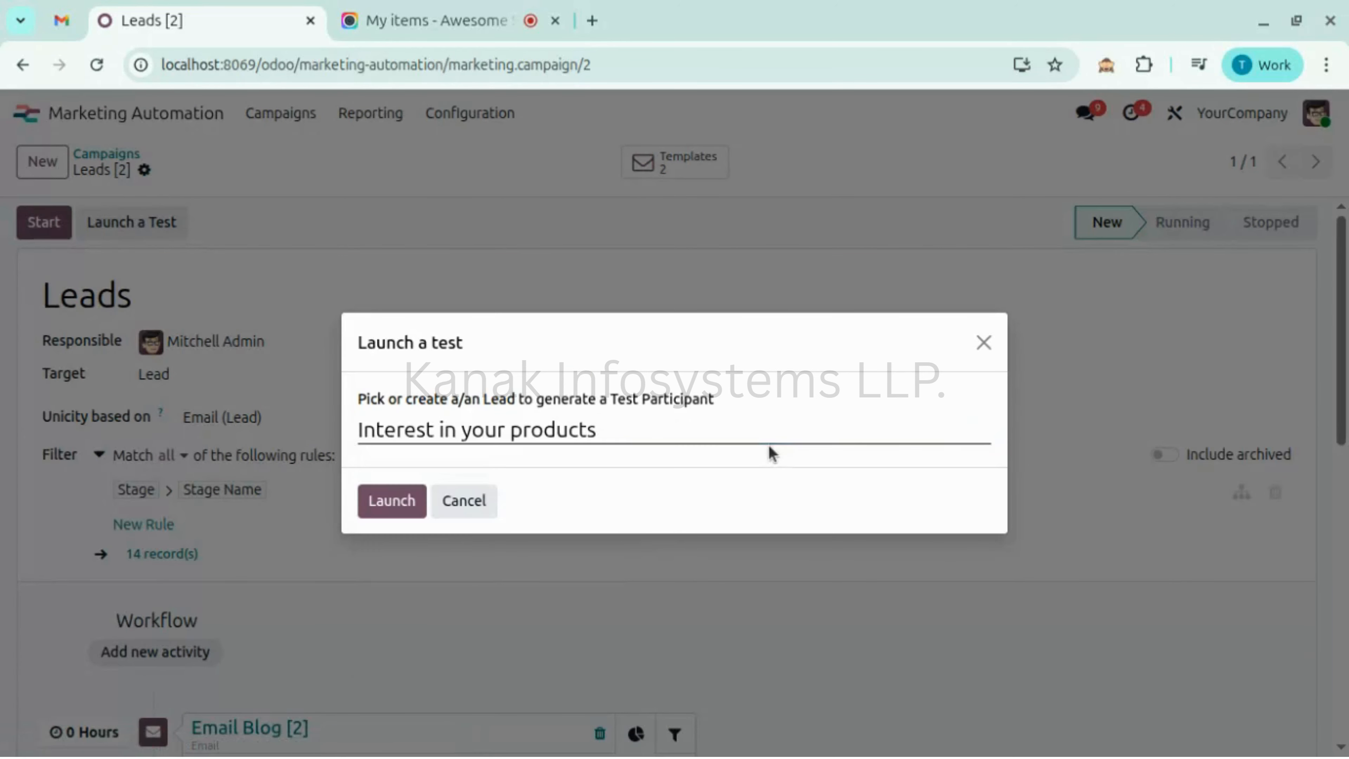
click(984, 341)
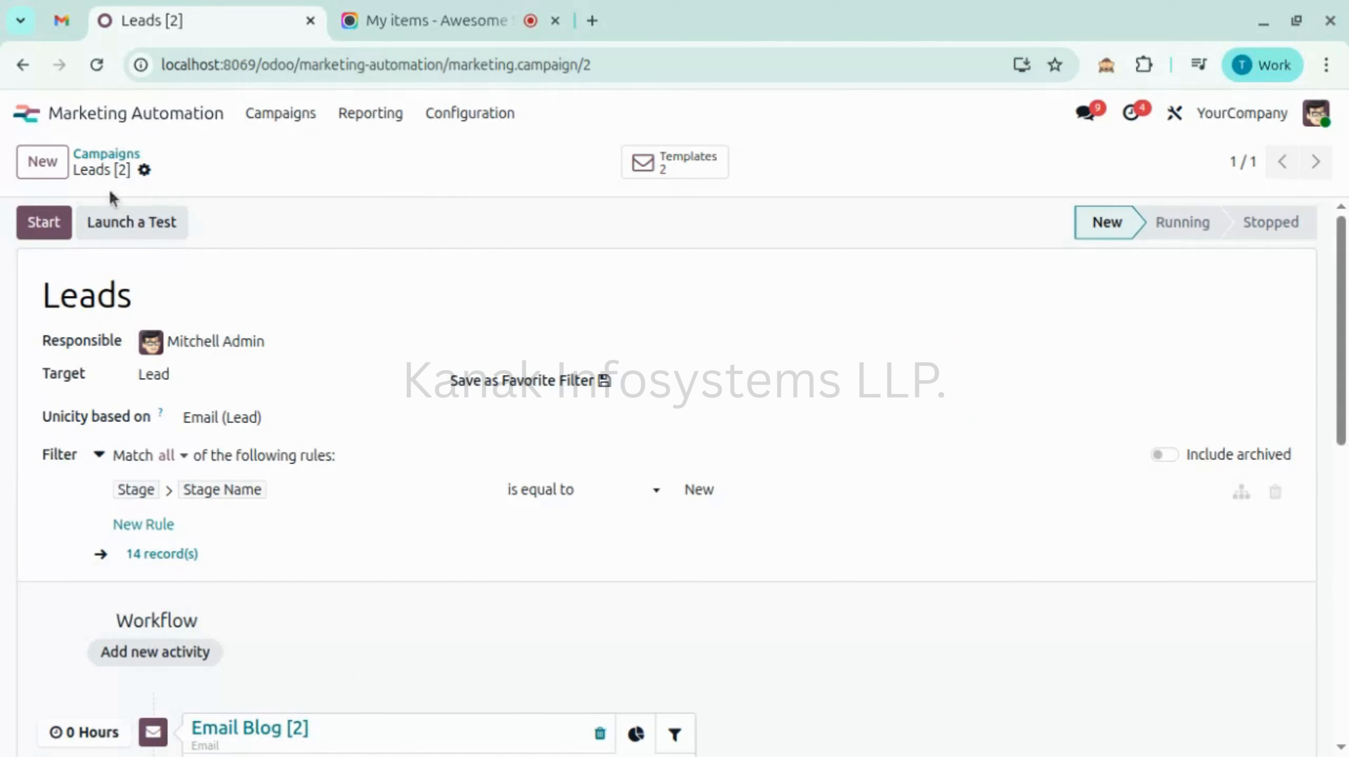
click(130, 113)
text(crm)
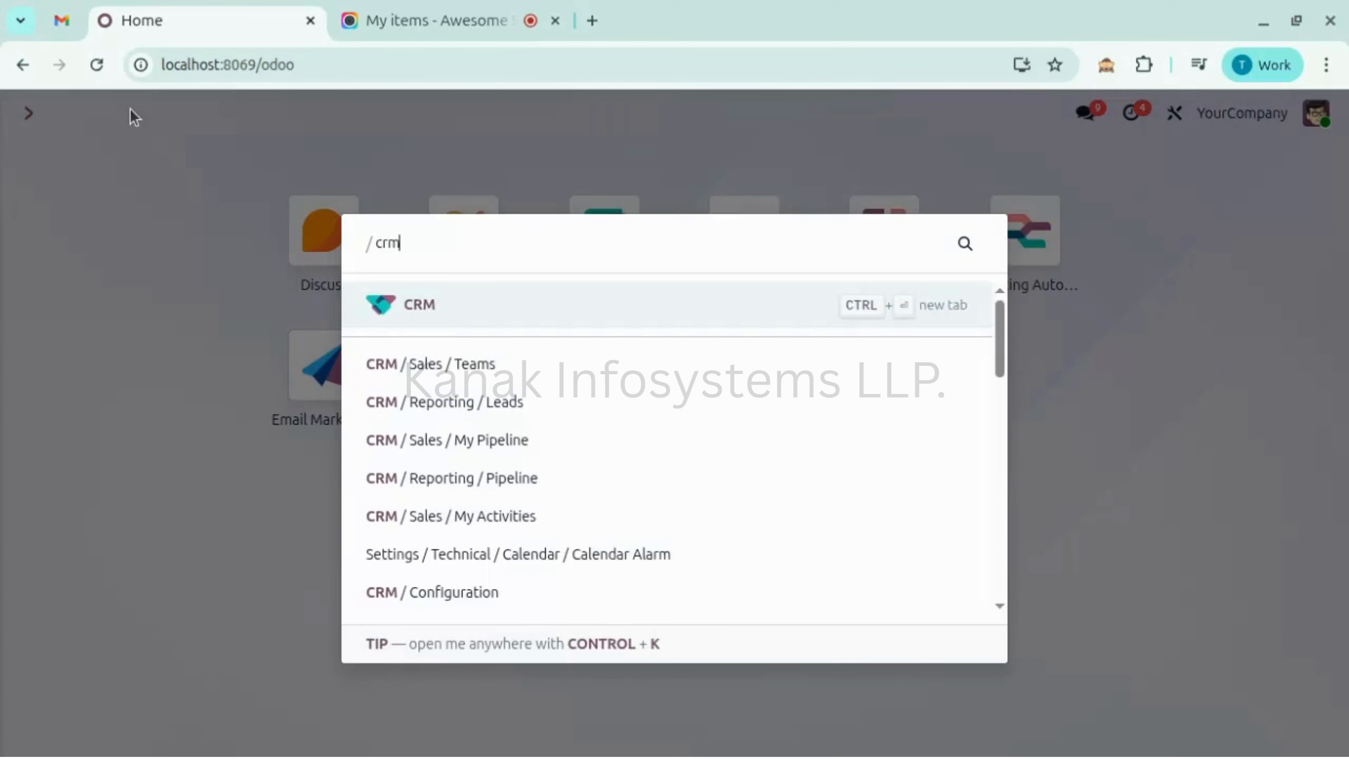
click(436, 317)
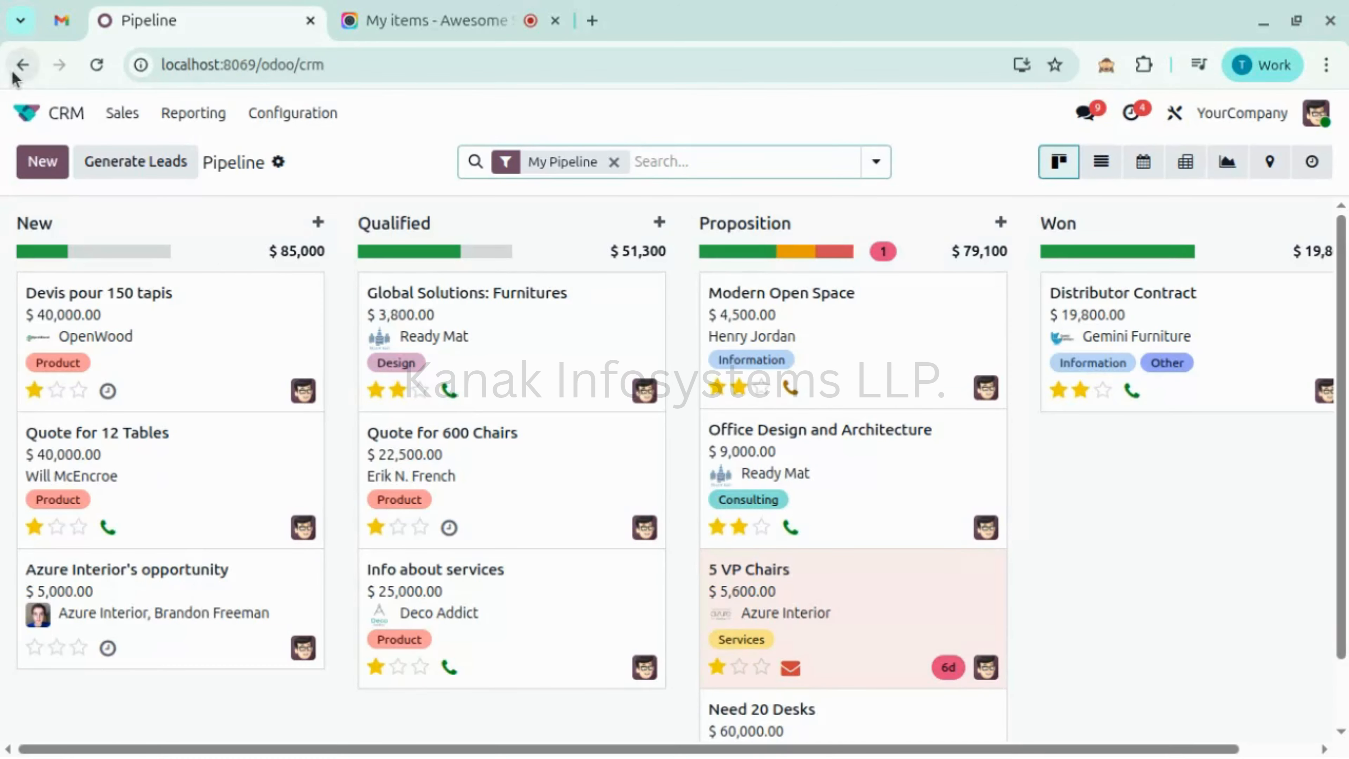
click(21, 66)
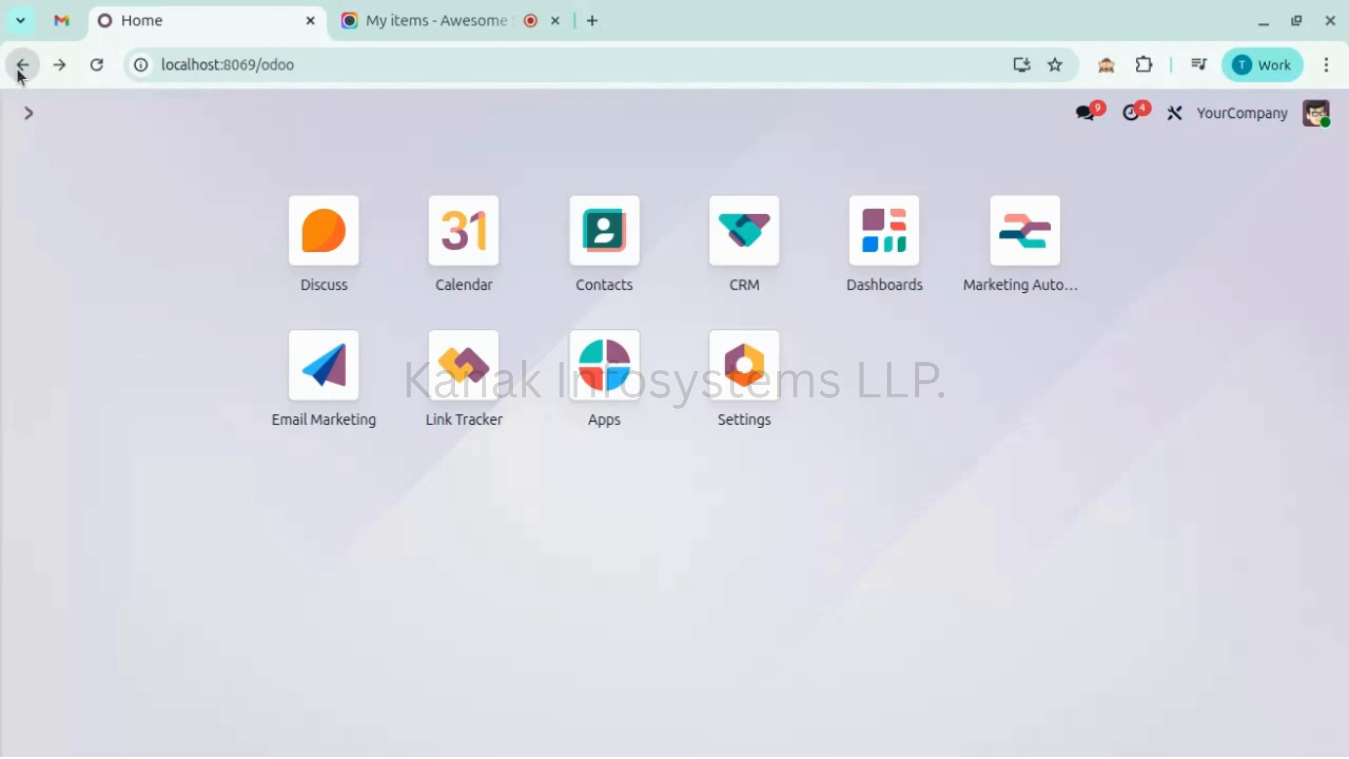
click(21, 66)
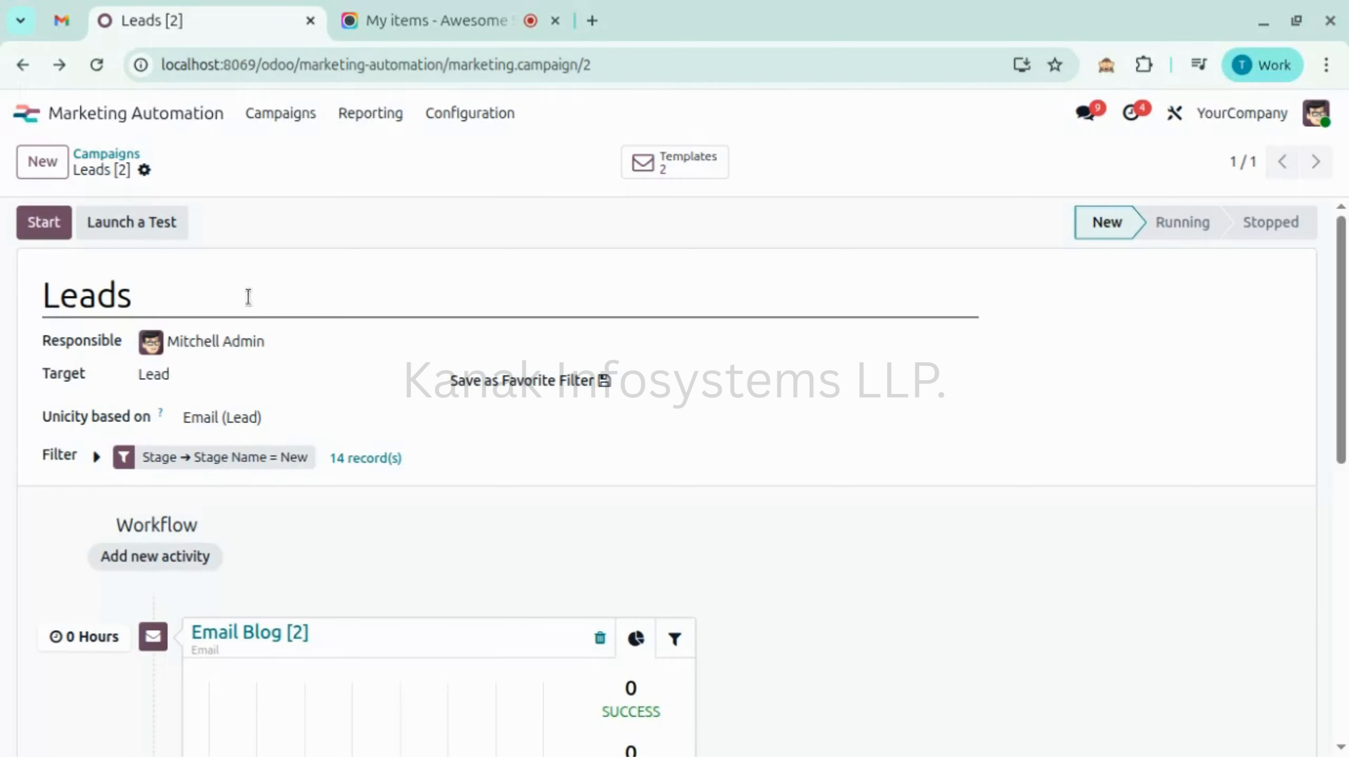
- Begin a Leads campaign test run with Azure Interior's opportunity, picked via Search more, as the lead
click(164, 225)
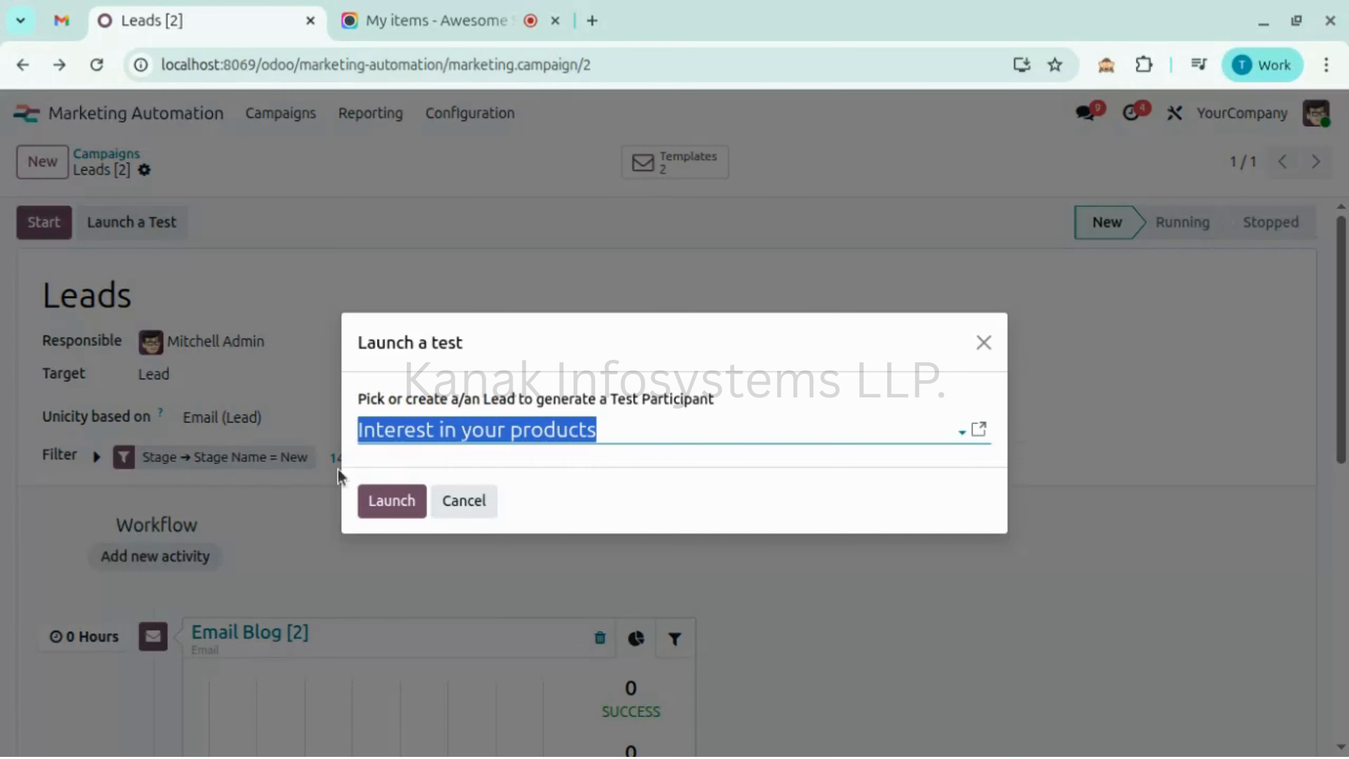
click(619, 428)
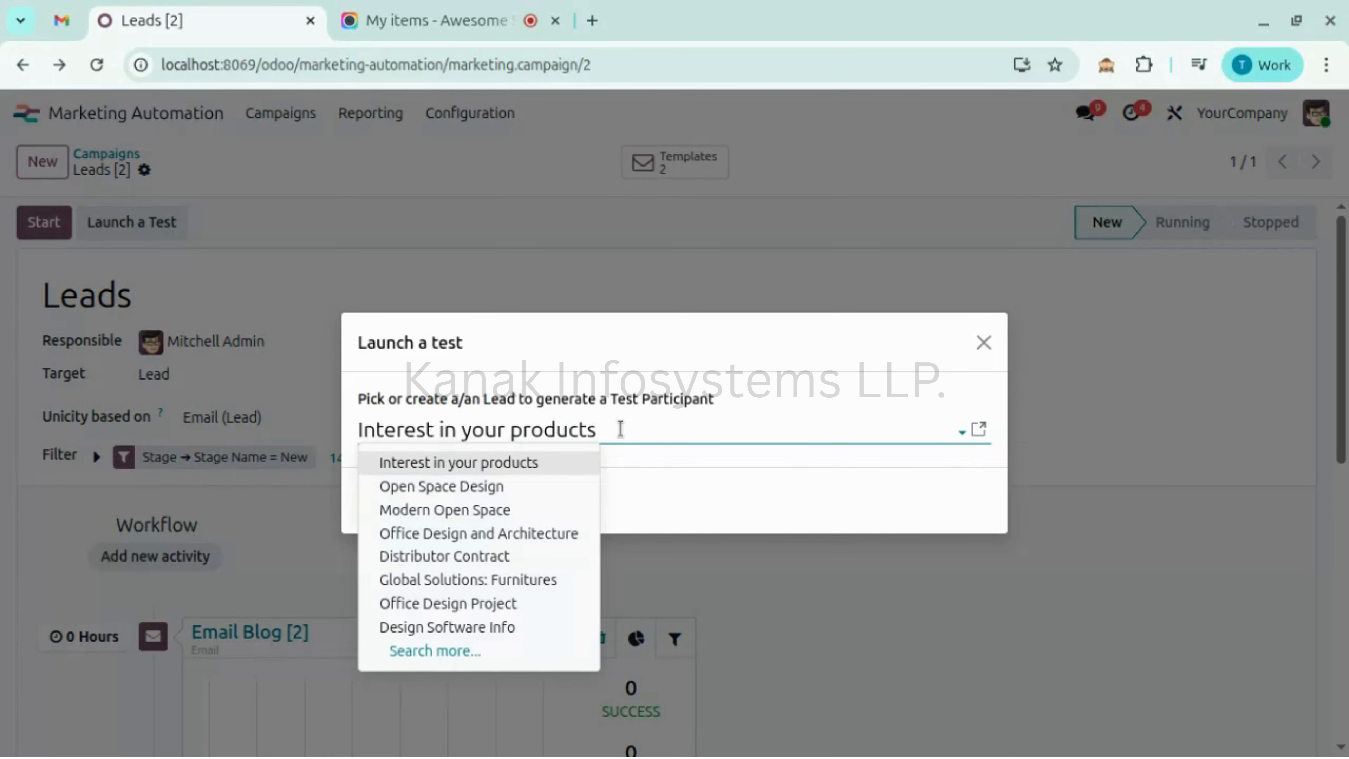
click(488, 651)
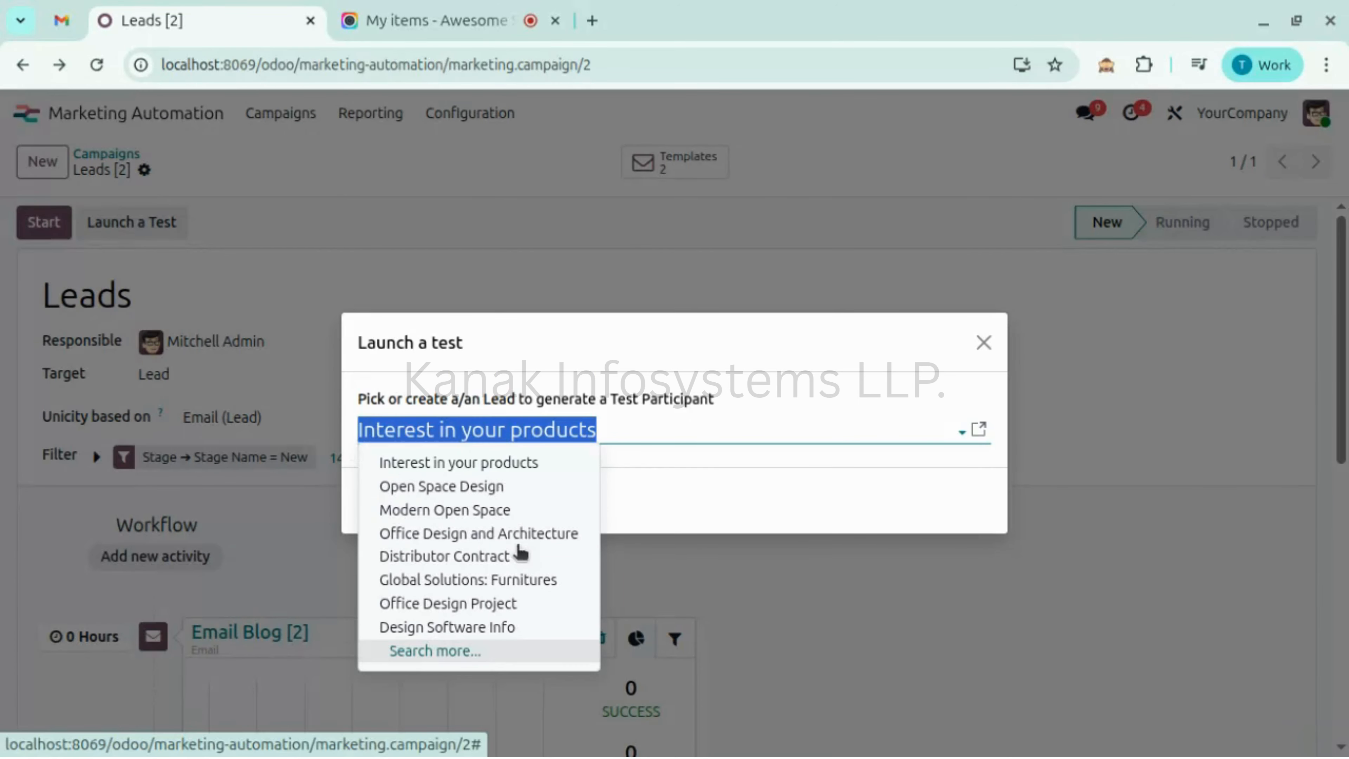
click(451, 651)
scroll(433, 554, down, 10)
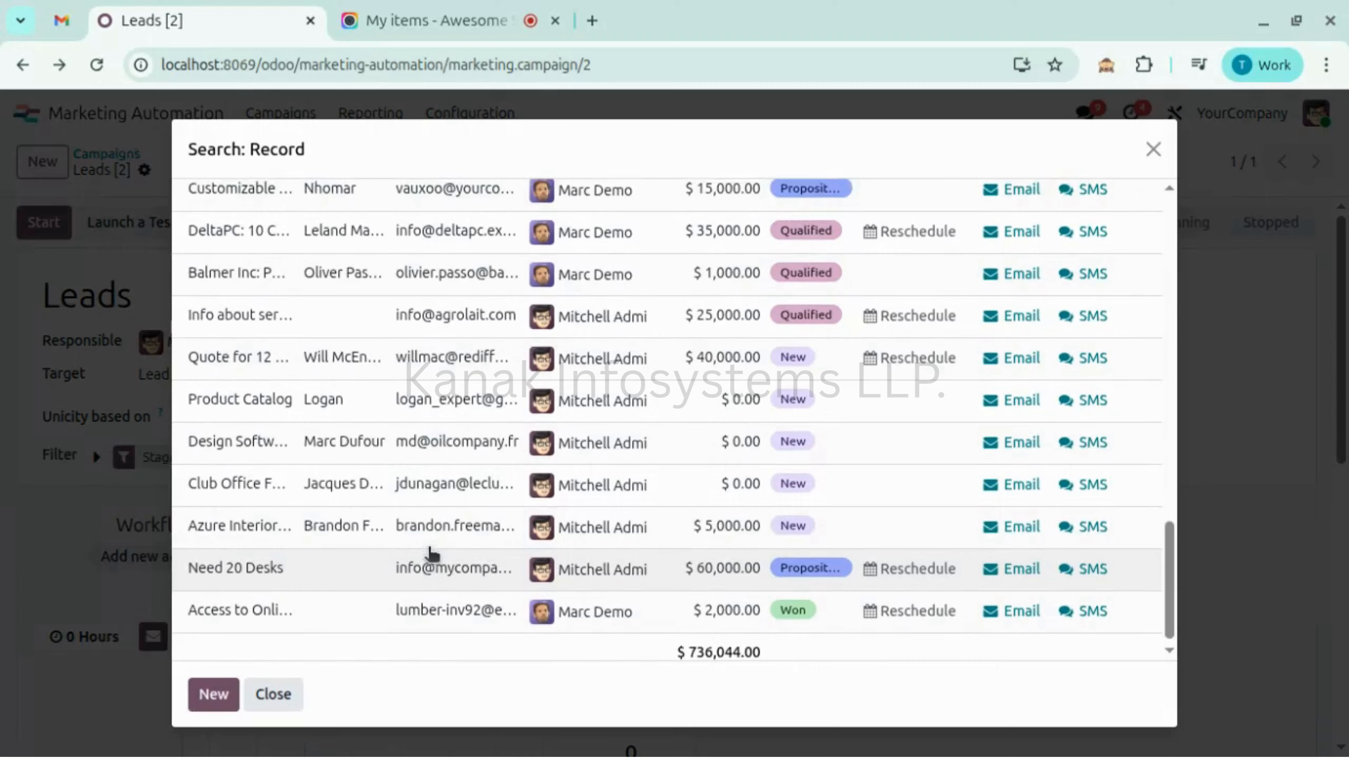
scroll(431, 552, up, 3)
scroll(304, 563, down, 3)
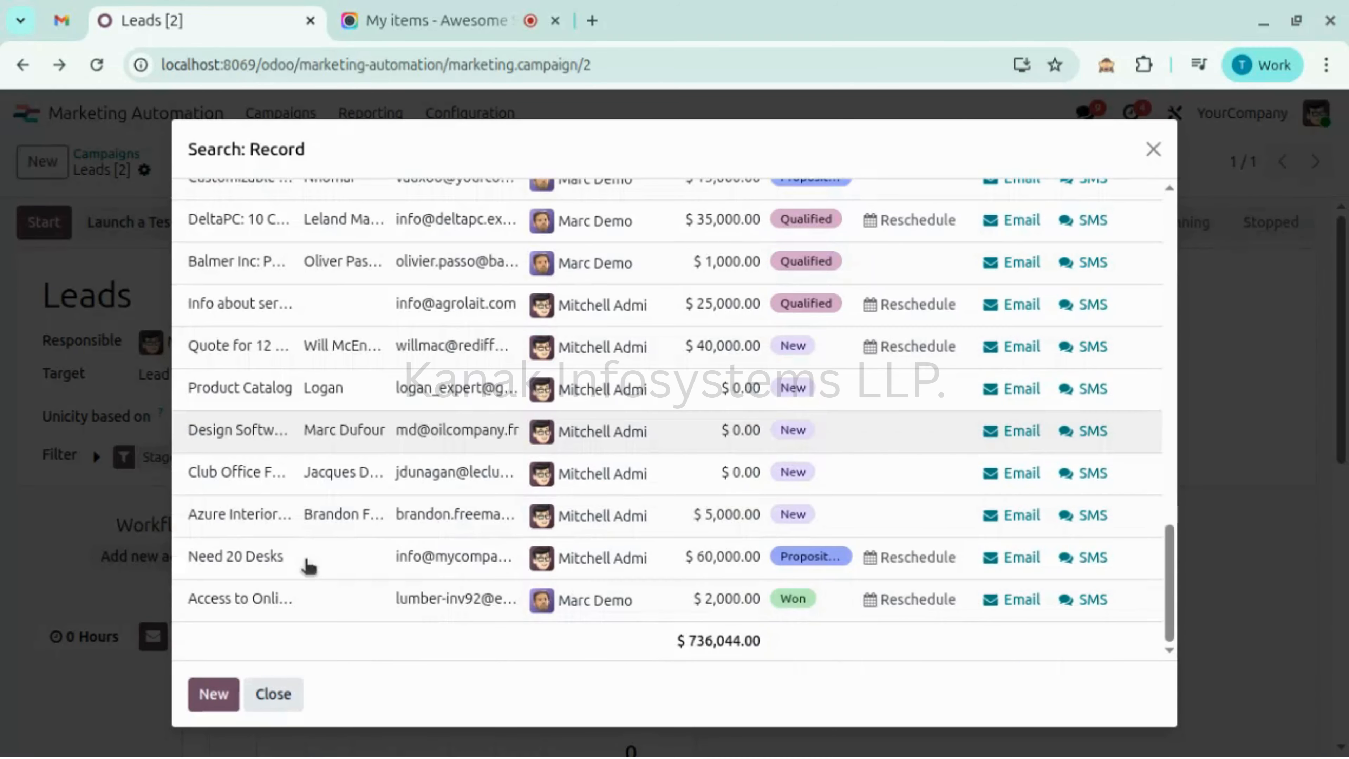
click(313, 518)
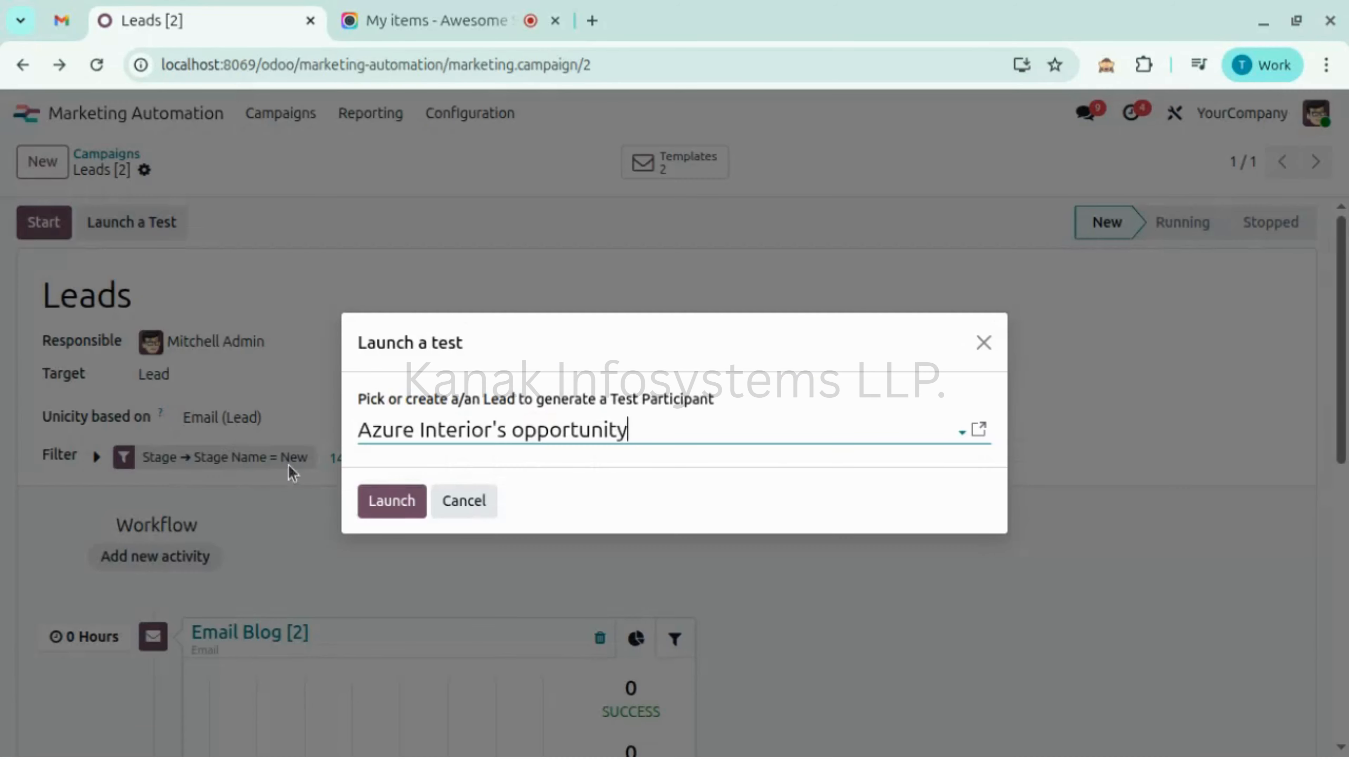
- Launch the test and run Email Blog until it shows Processed, then view Gmail
click(373, 511)
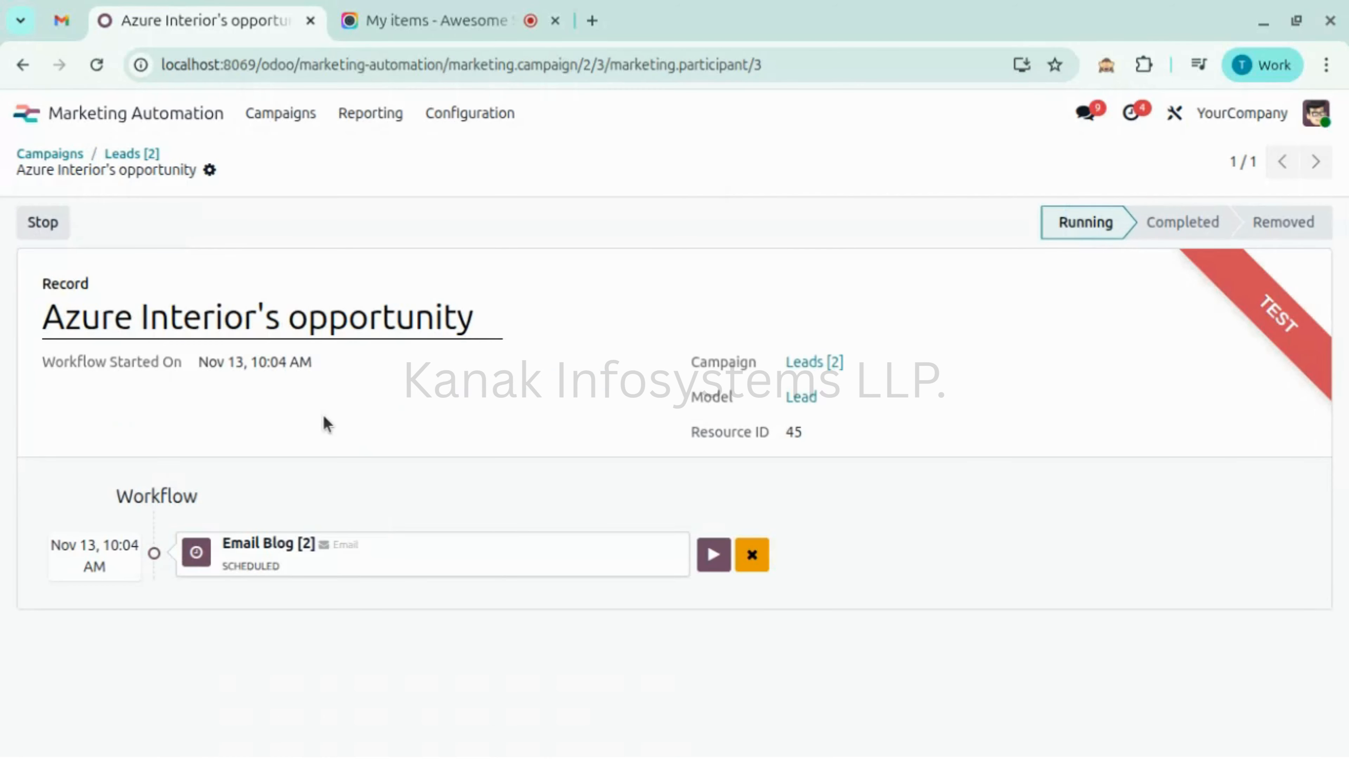
click(715, 556)
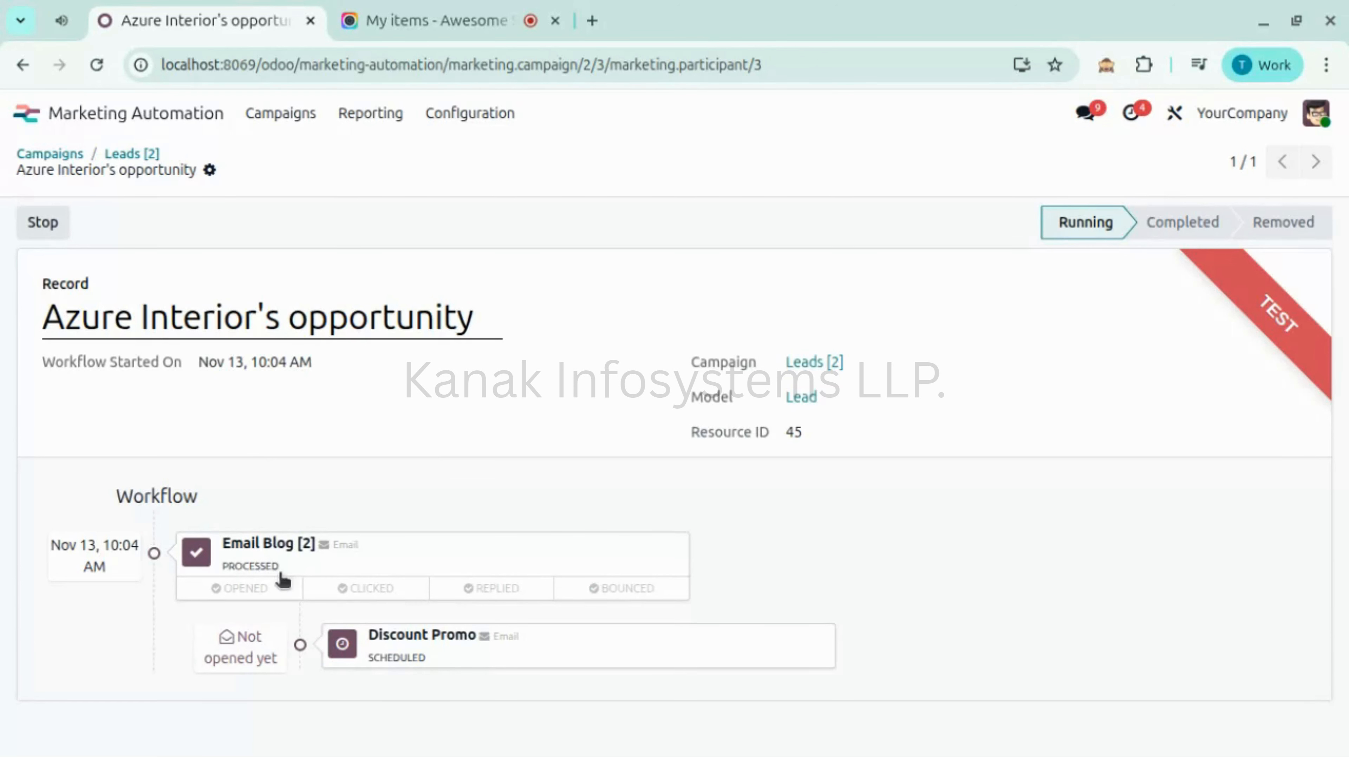
click(62, 21)
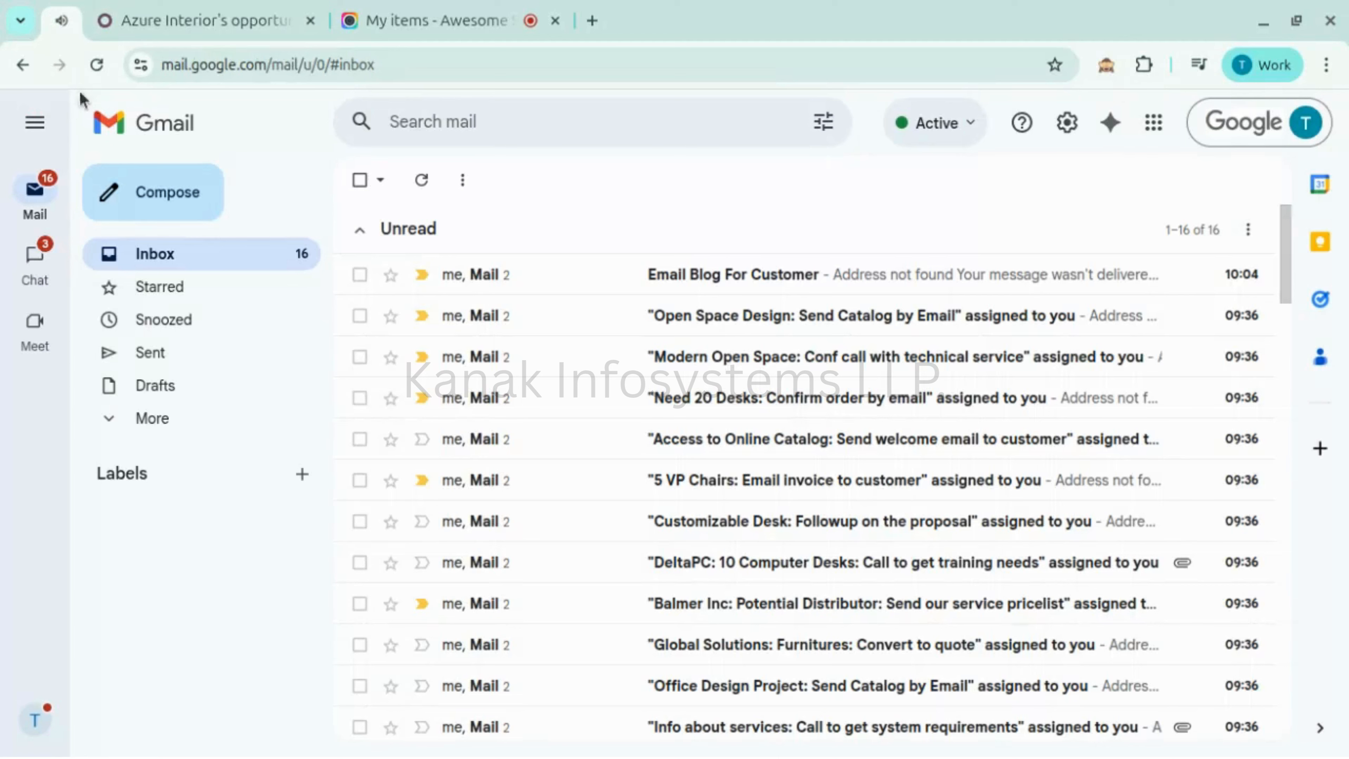
- Read the 'Email Blog For Customer' email and follow its WATCH VIDEO link
click(751, 279)
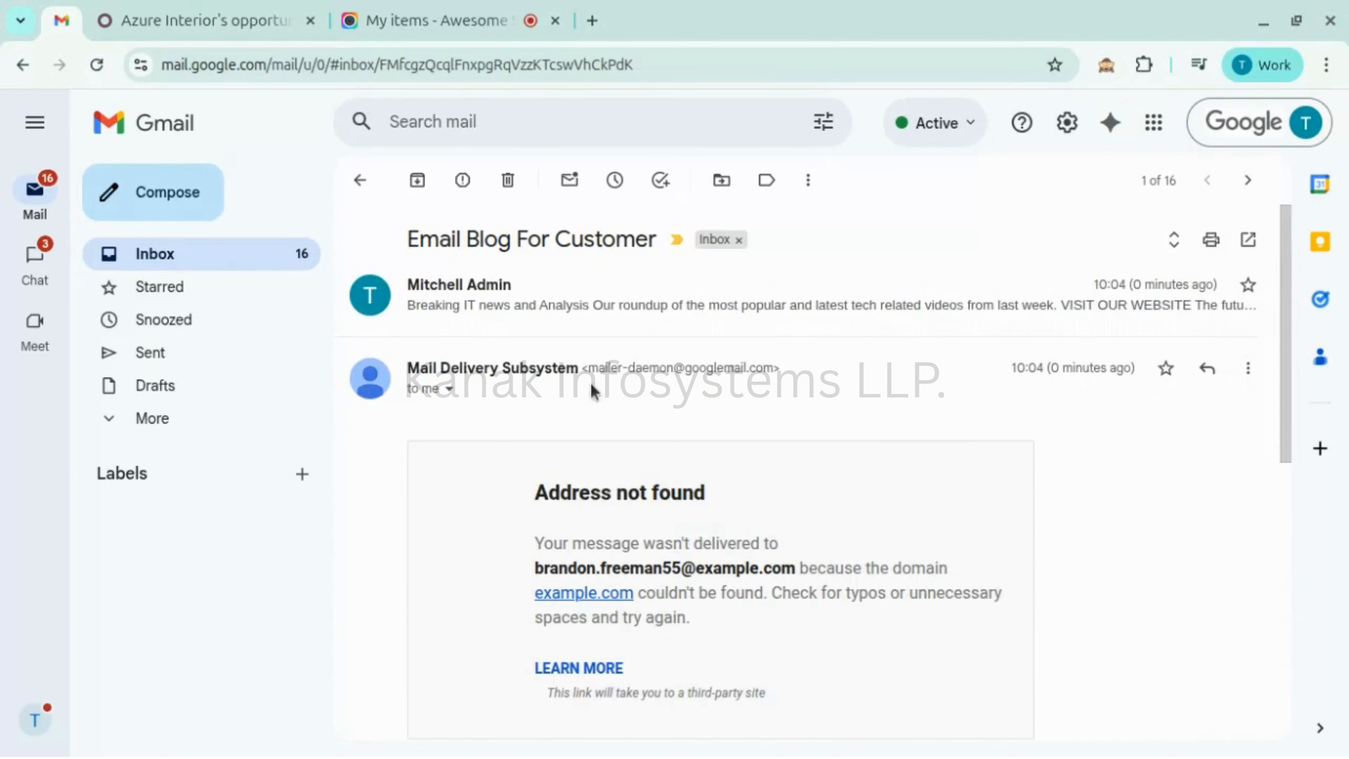
scroll(581, 437, down, 8)
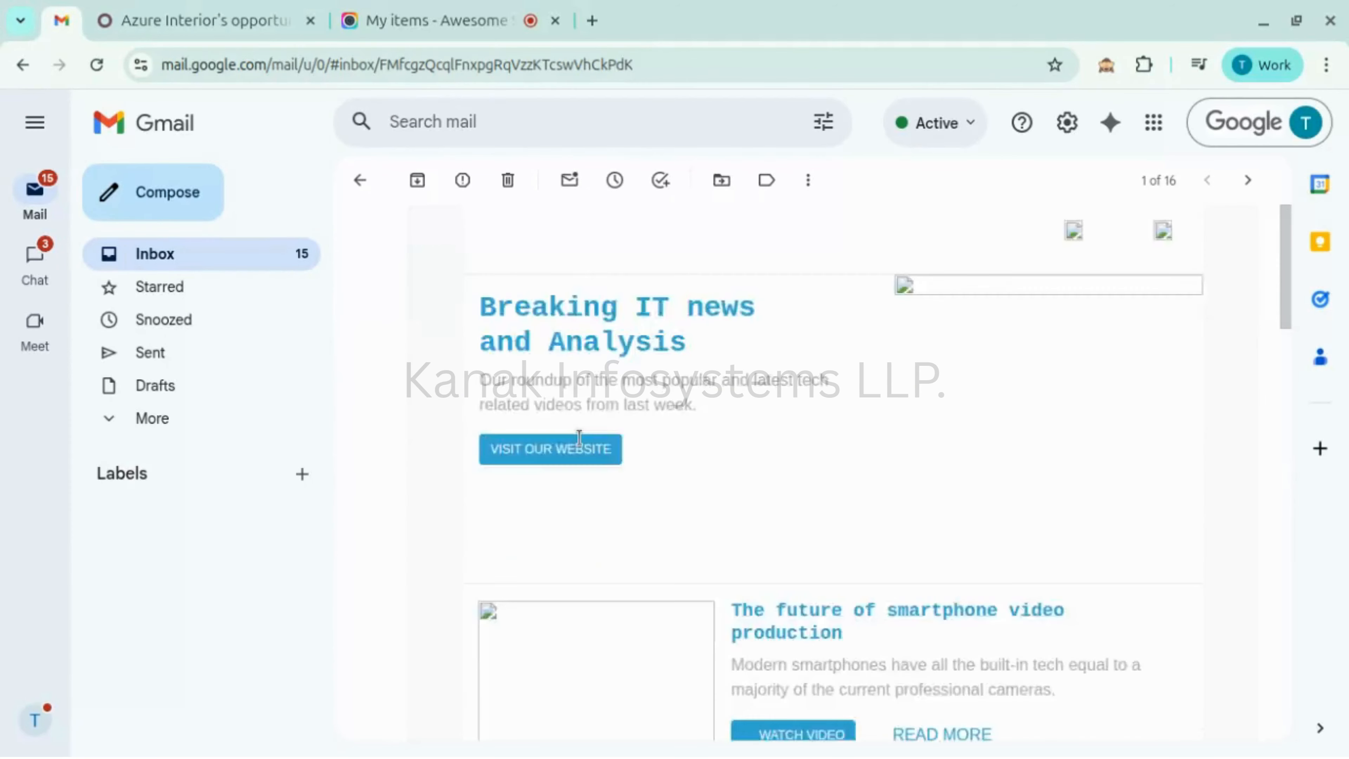
scroll(579, 433, up, 8)
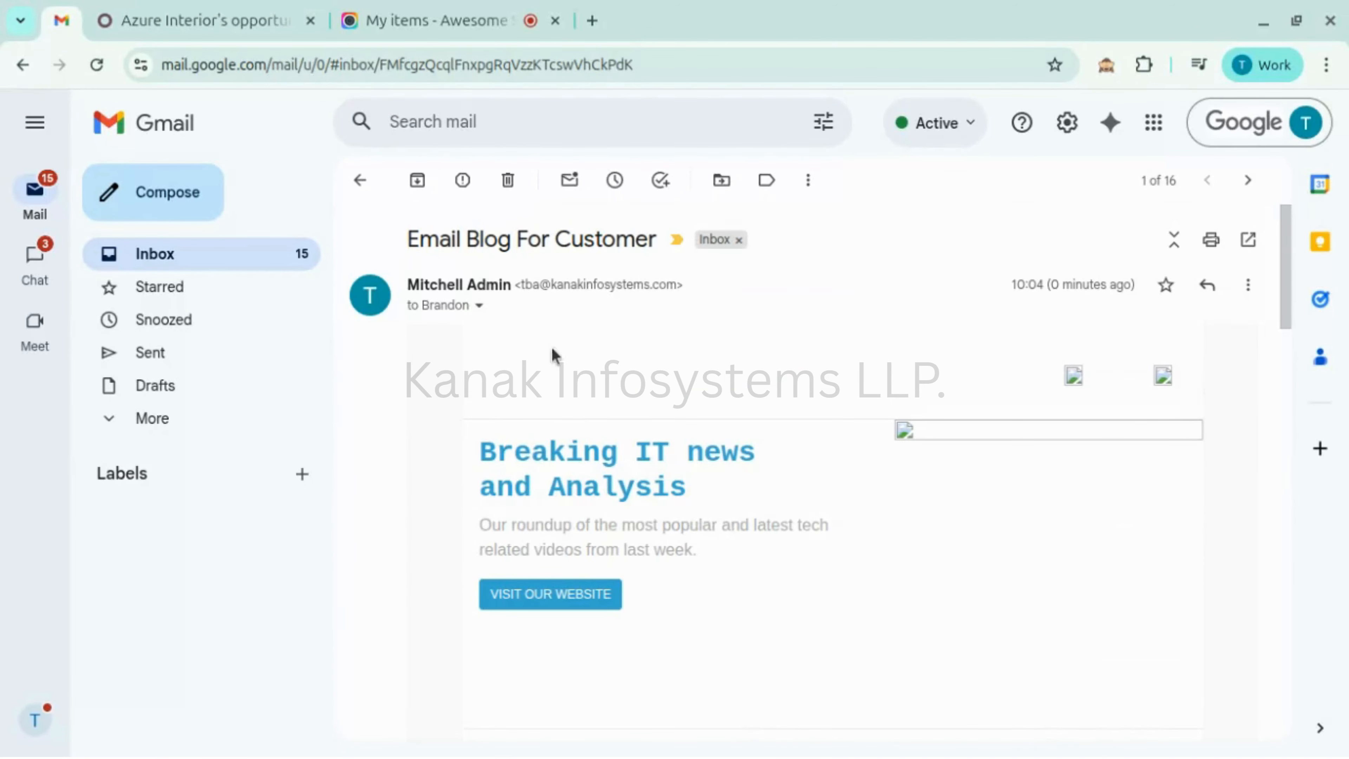
scroll(626, 445, down, 15)
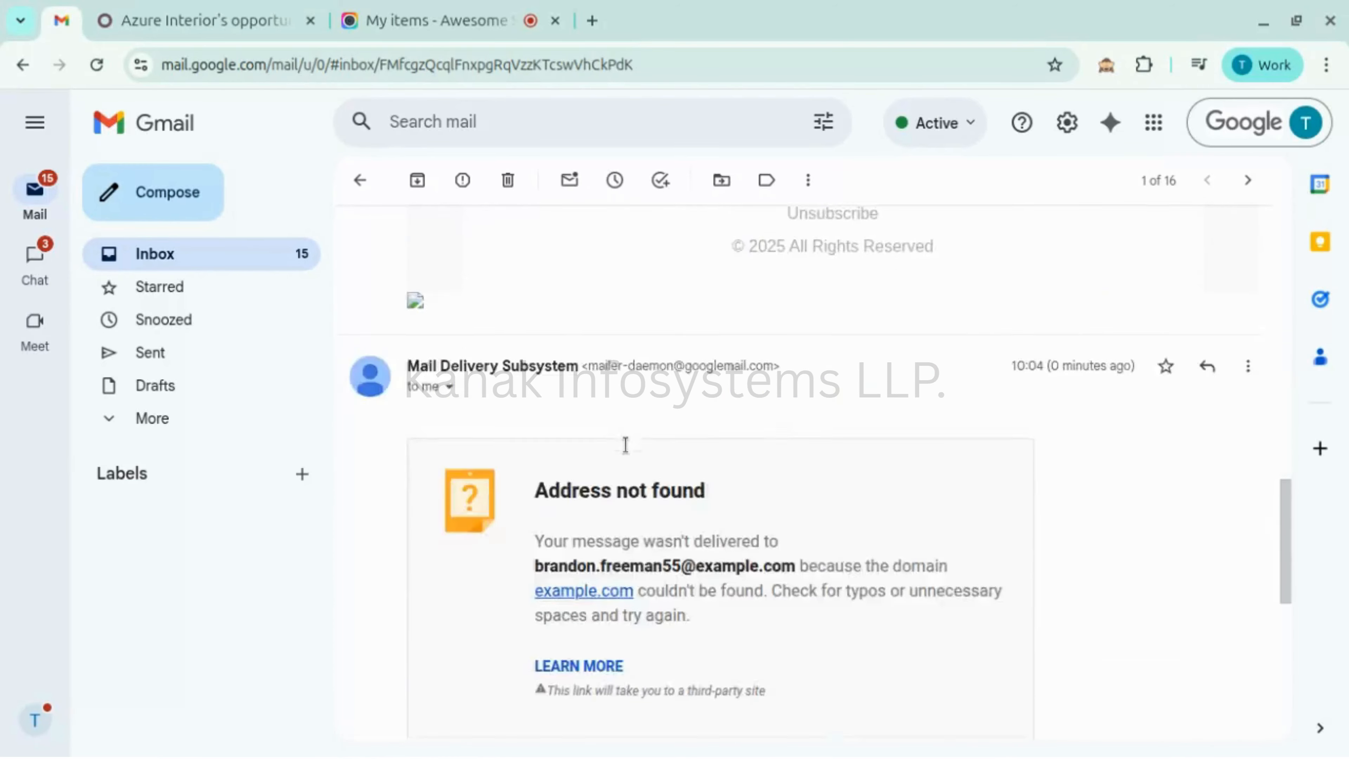
scroll(626, 446, up, 10)
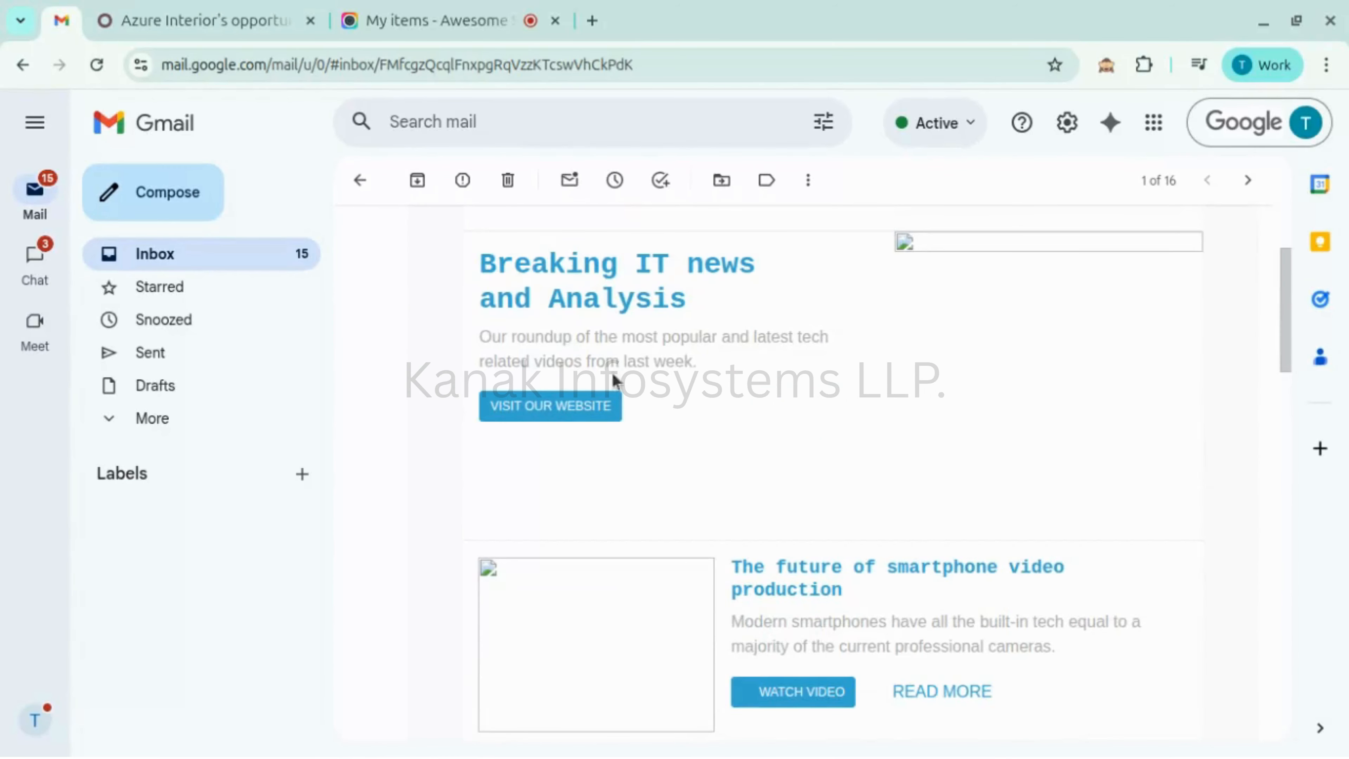
scroll(726, 439, down, 6)
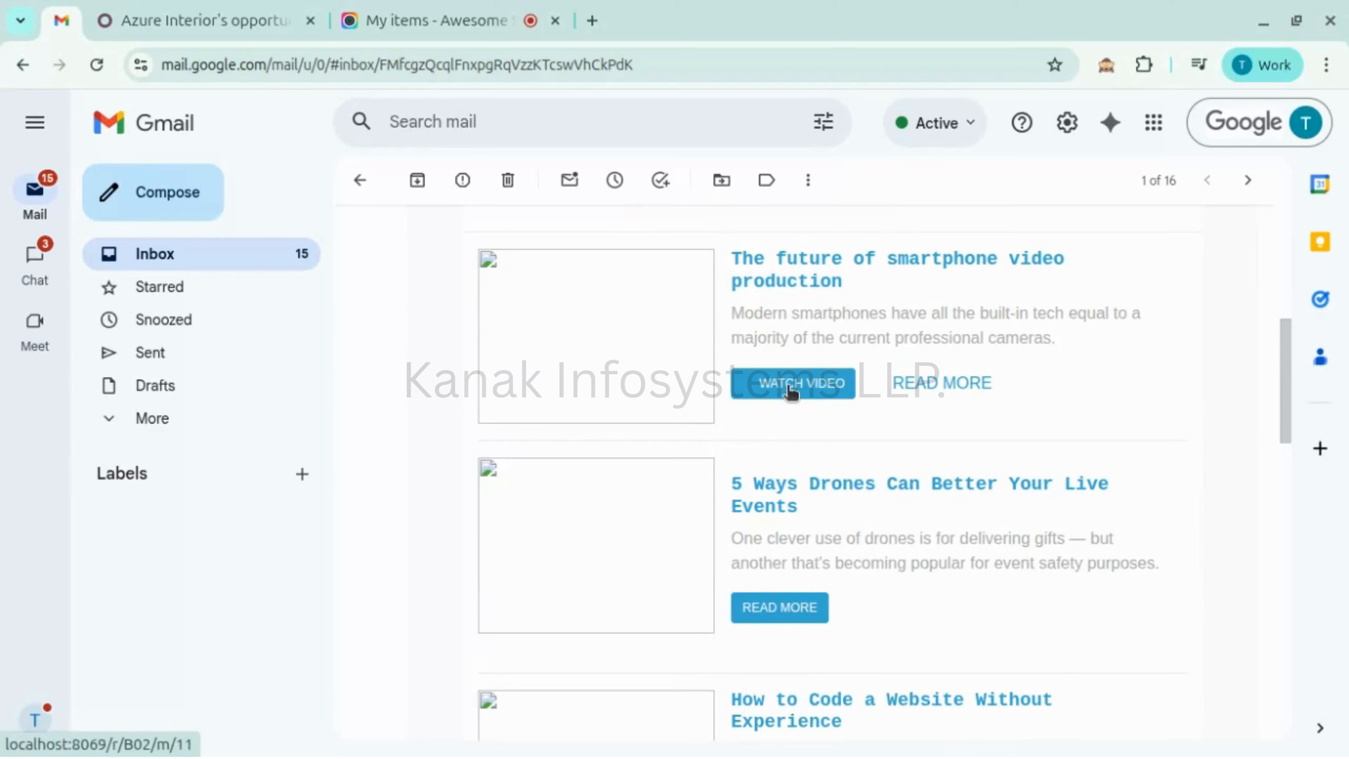
click(789, 390)
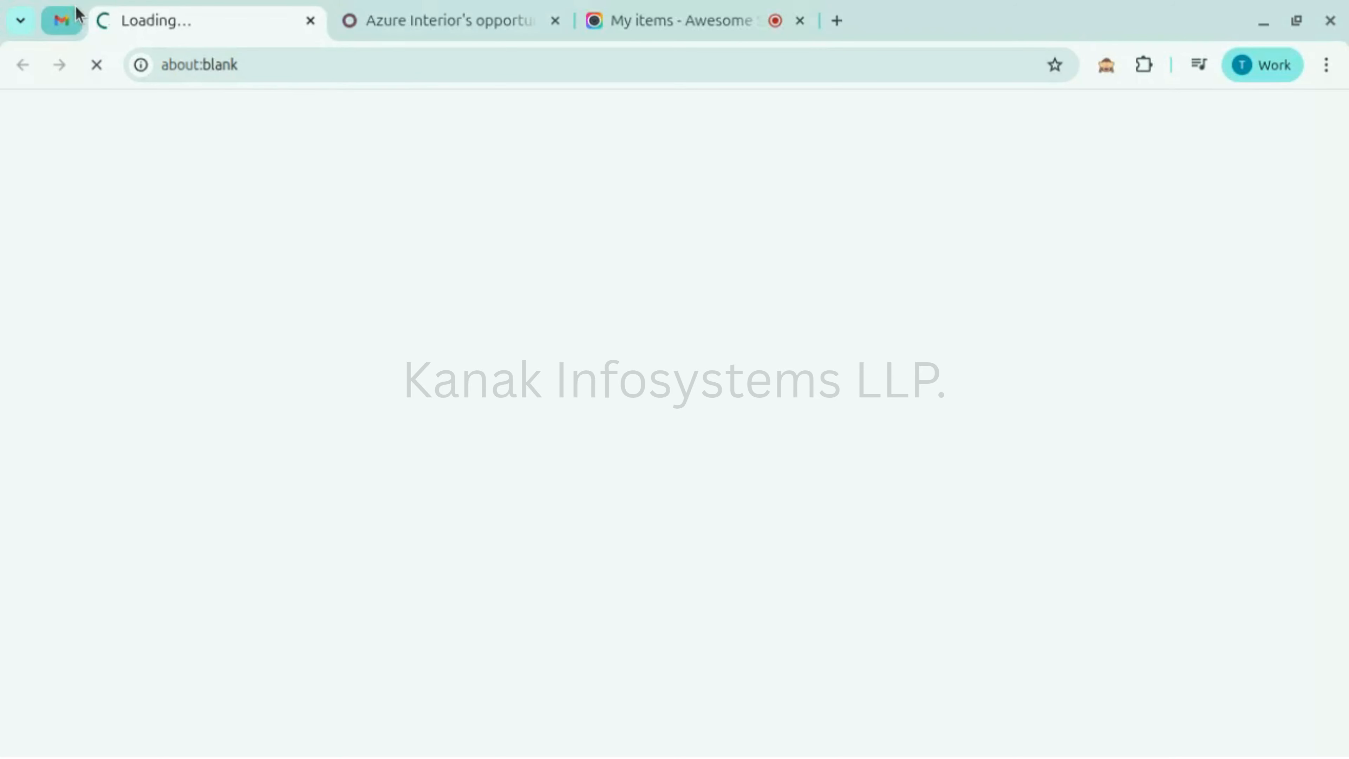
- Reload Azure Interior's participant workflow to show Email Blog opened and clicked and Discount Promo processed
click(404, 25)
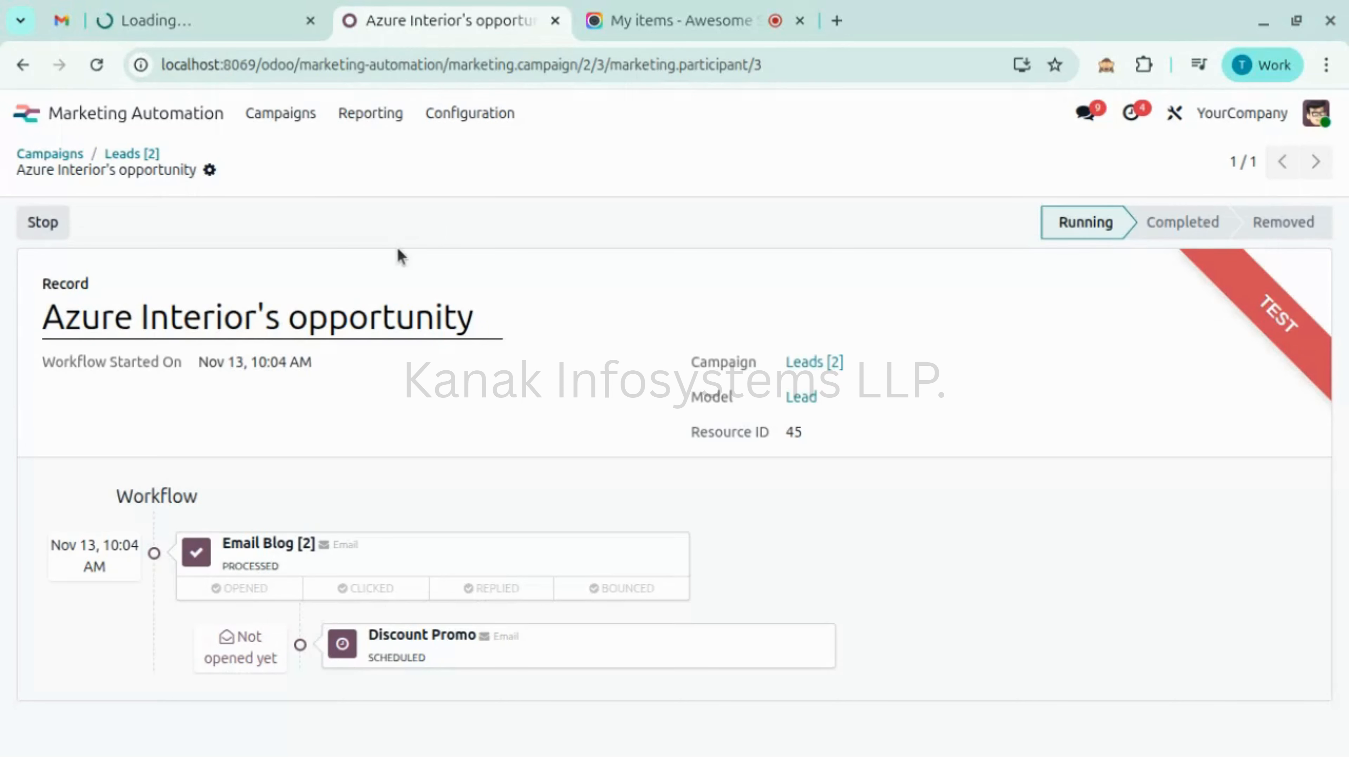
key(F5)
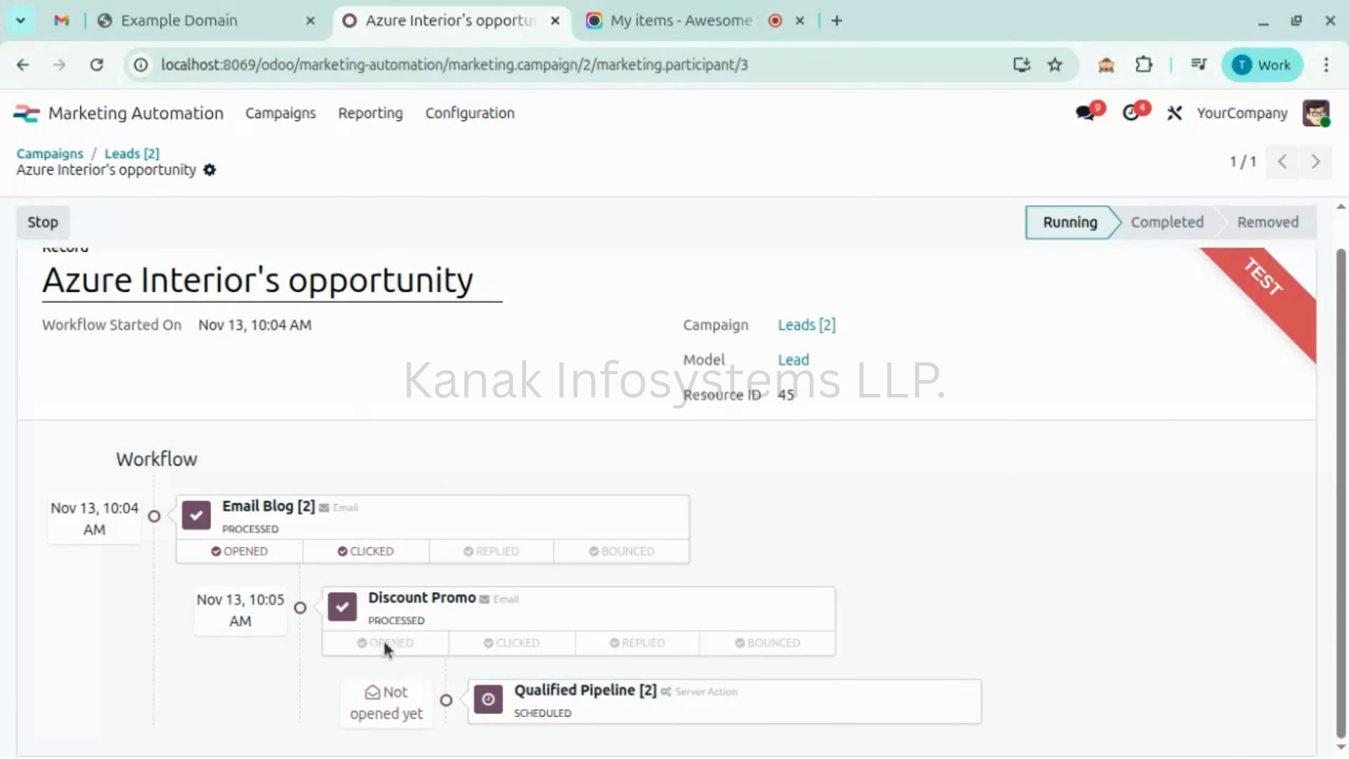
- Open the 'Discount Mail' email with the $100 OFF offer and follow its 'Redeem it now' link
click(60, 21)
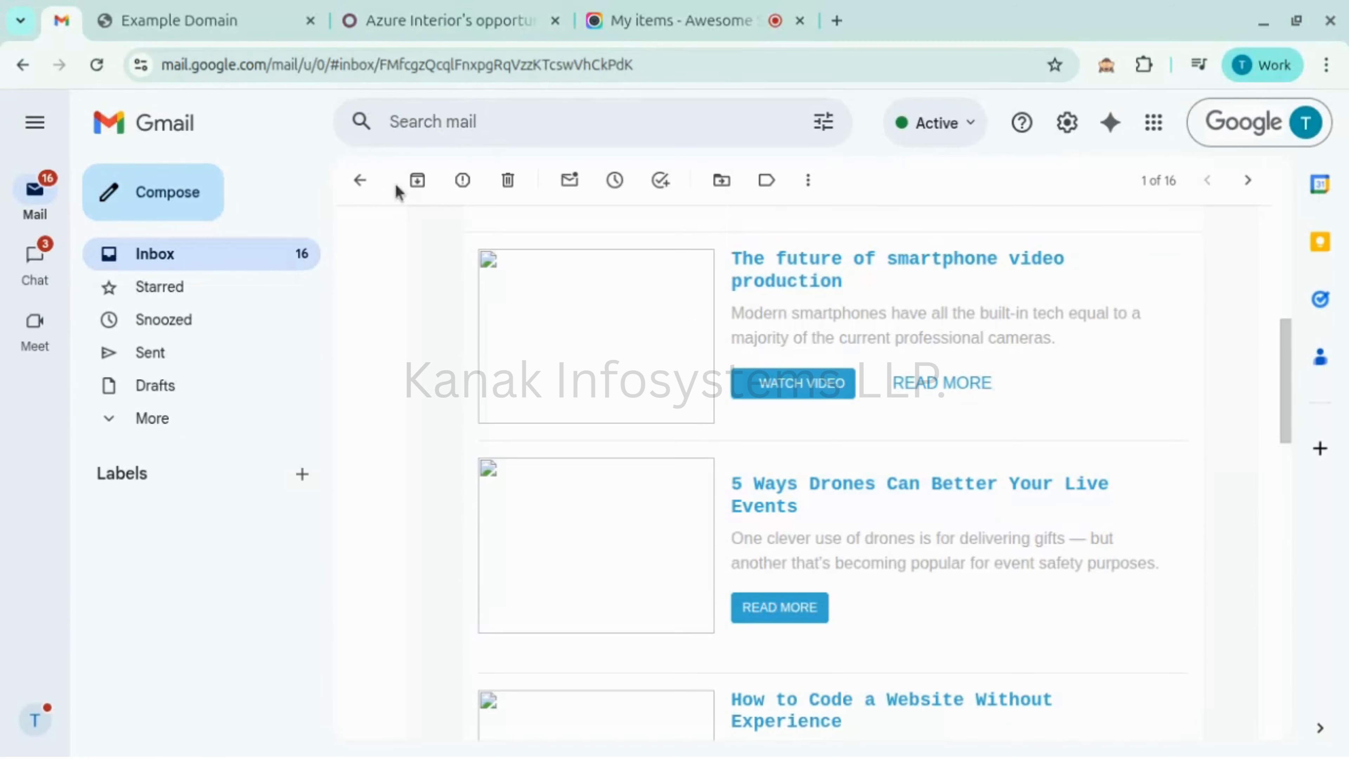
click(359, 180)
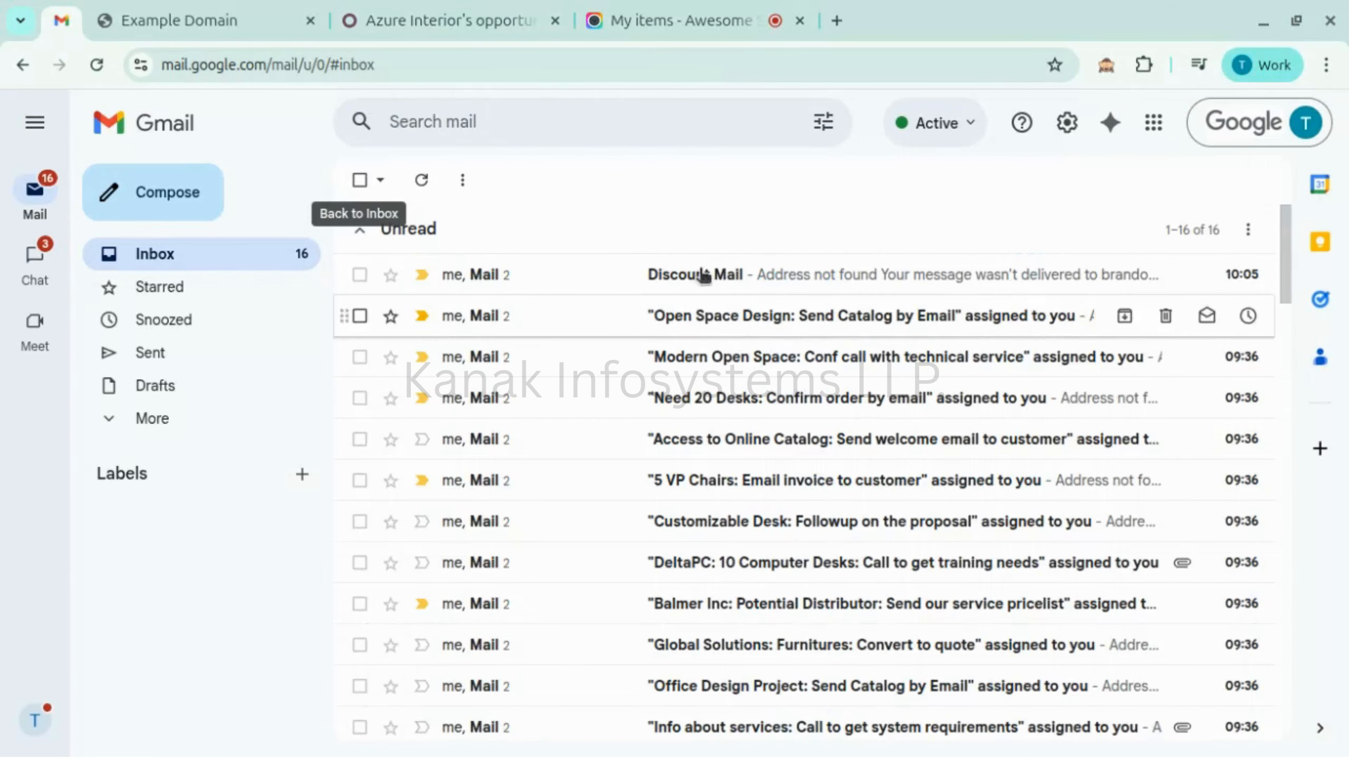
click(722, 292)
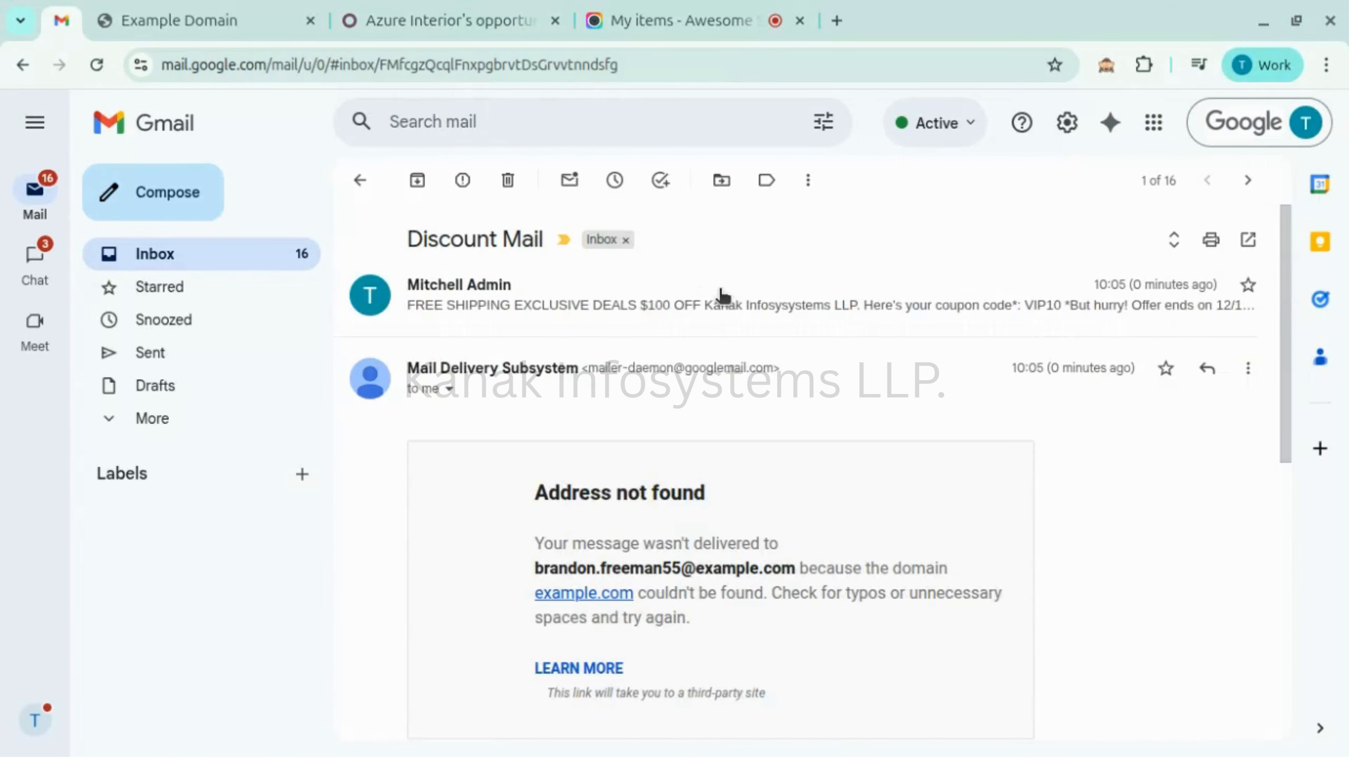
click(663, 308)
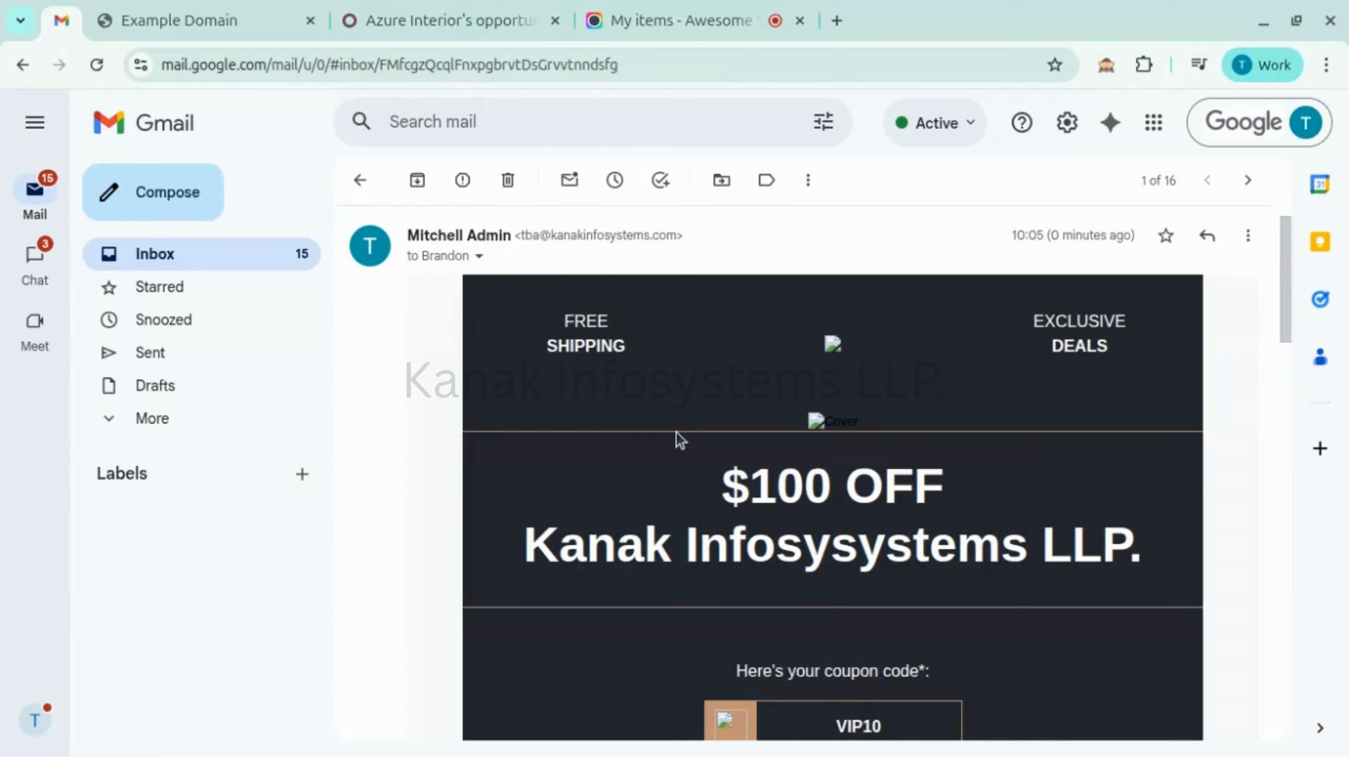
scroll(677, 439, down, 5)
scroll(675, 436, up, 3)
scroll(676, 436, down, 8)
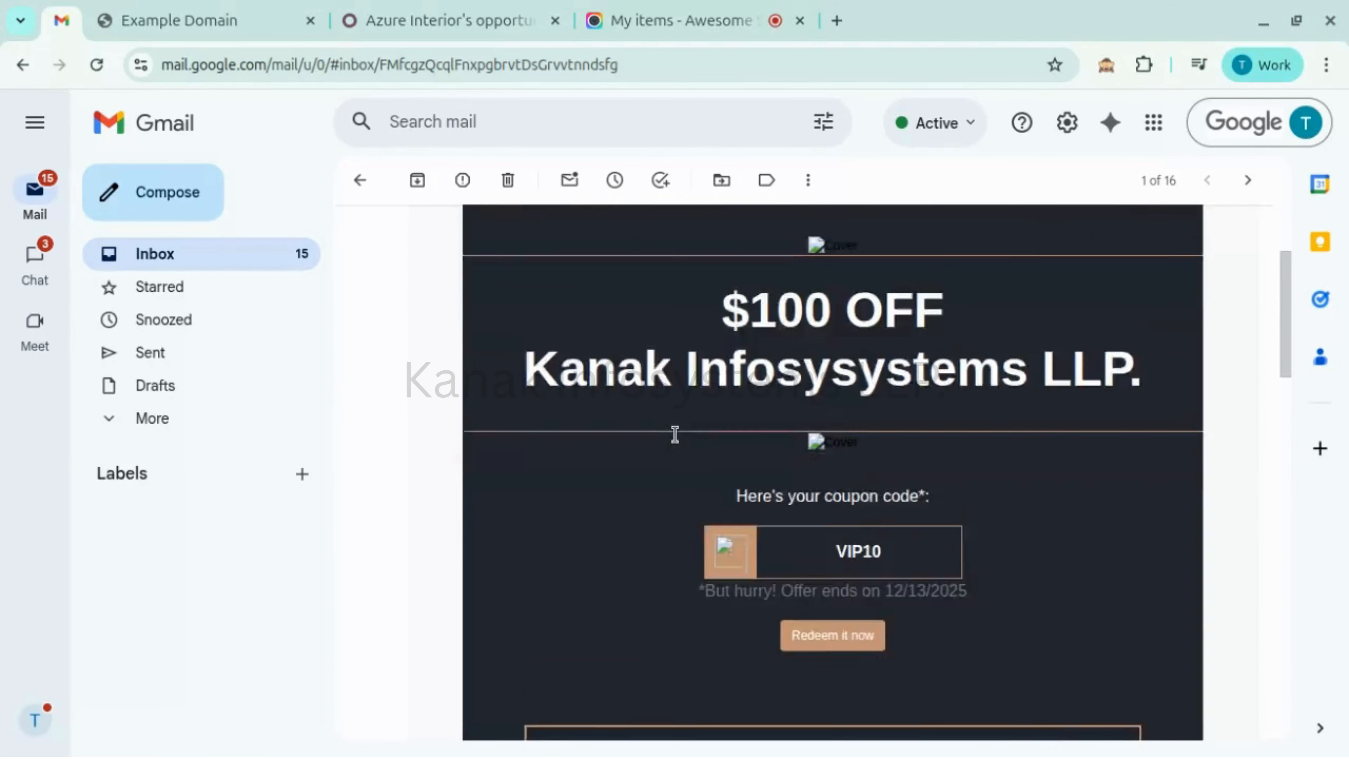
scroll(674, 434, up, 2)
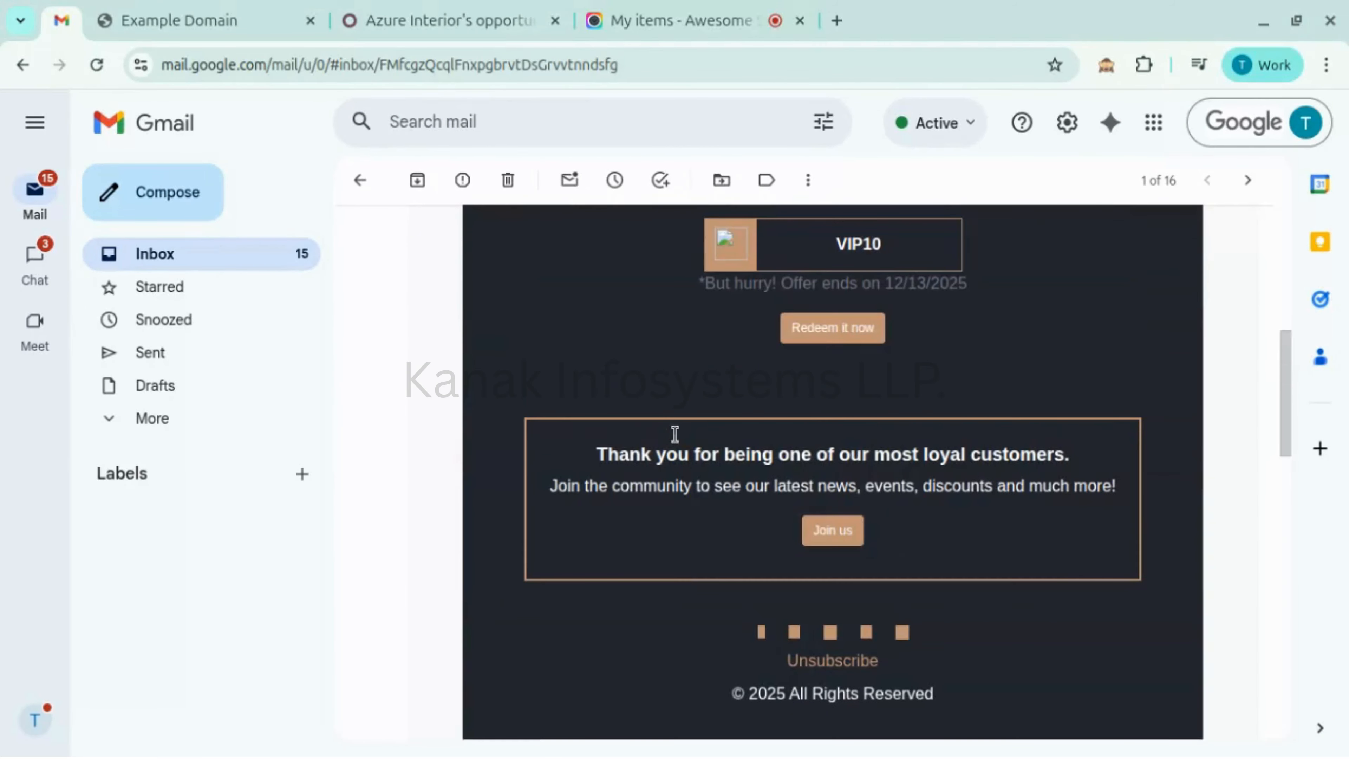
click(825, 340)
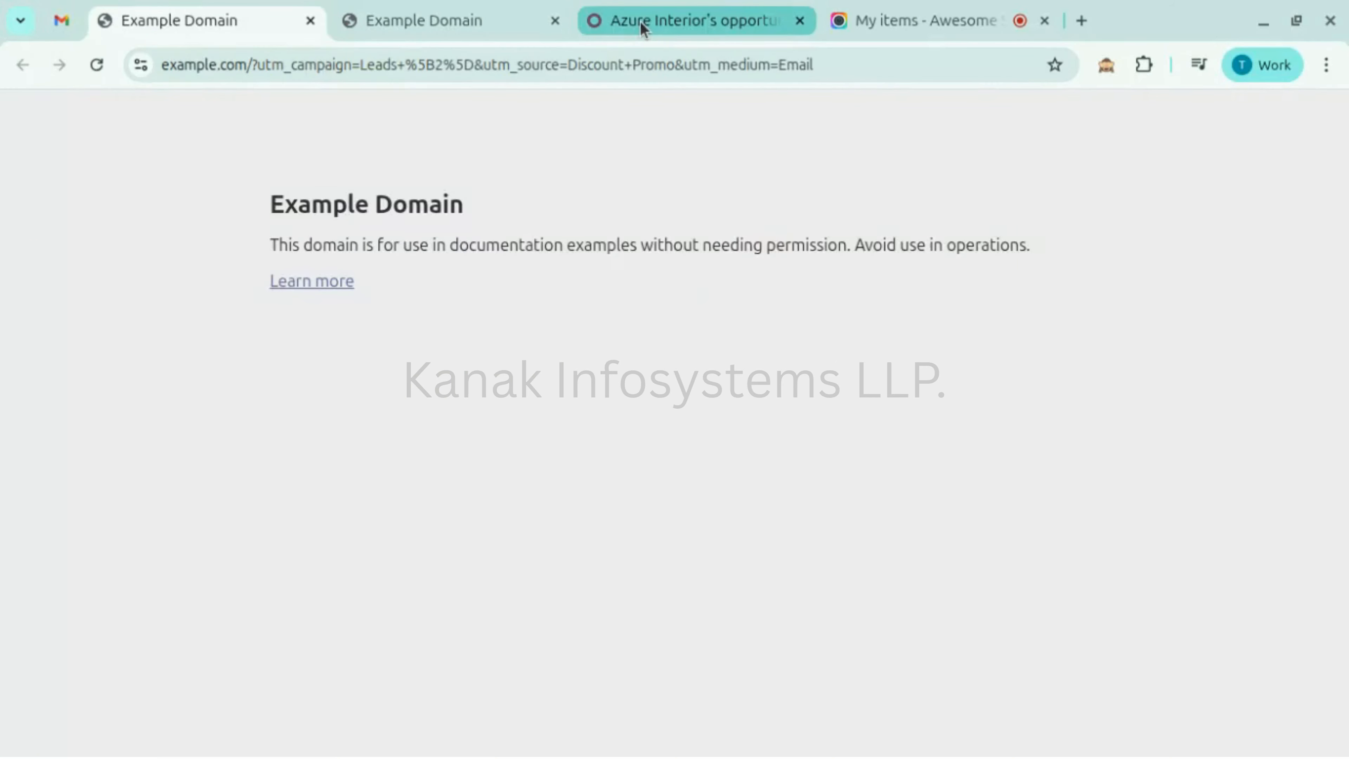
- Check the participant workflow is Completed with Qualified Pipeline processed, then go to the apps home screen
click(643, 27)
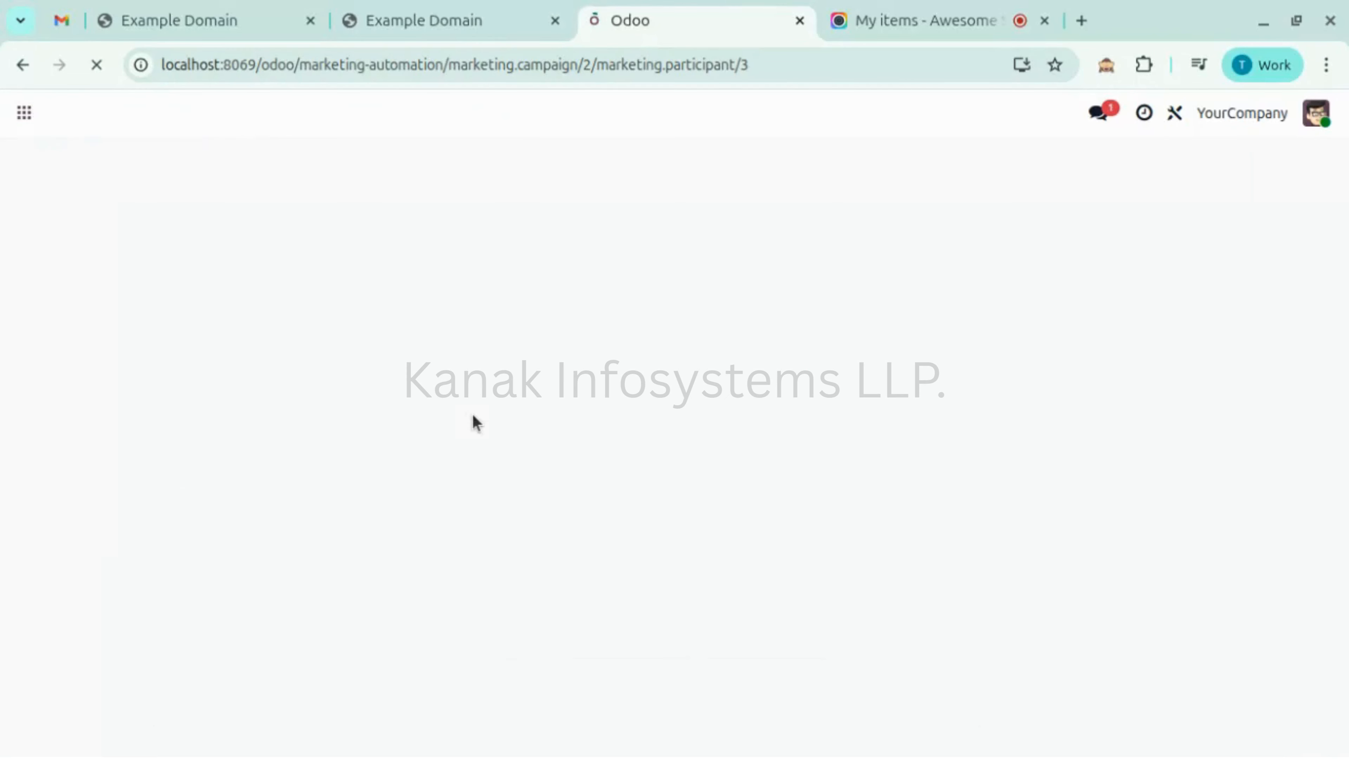
scroll(476, 423, down, 1)
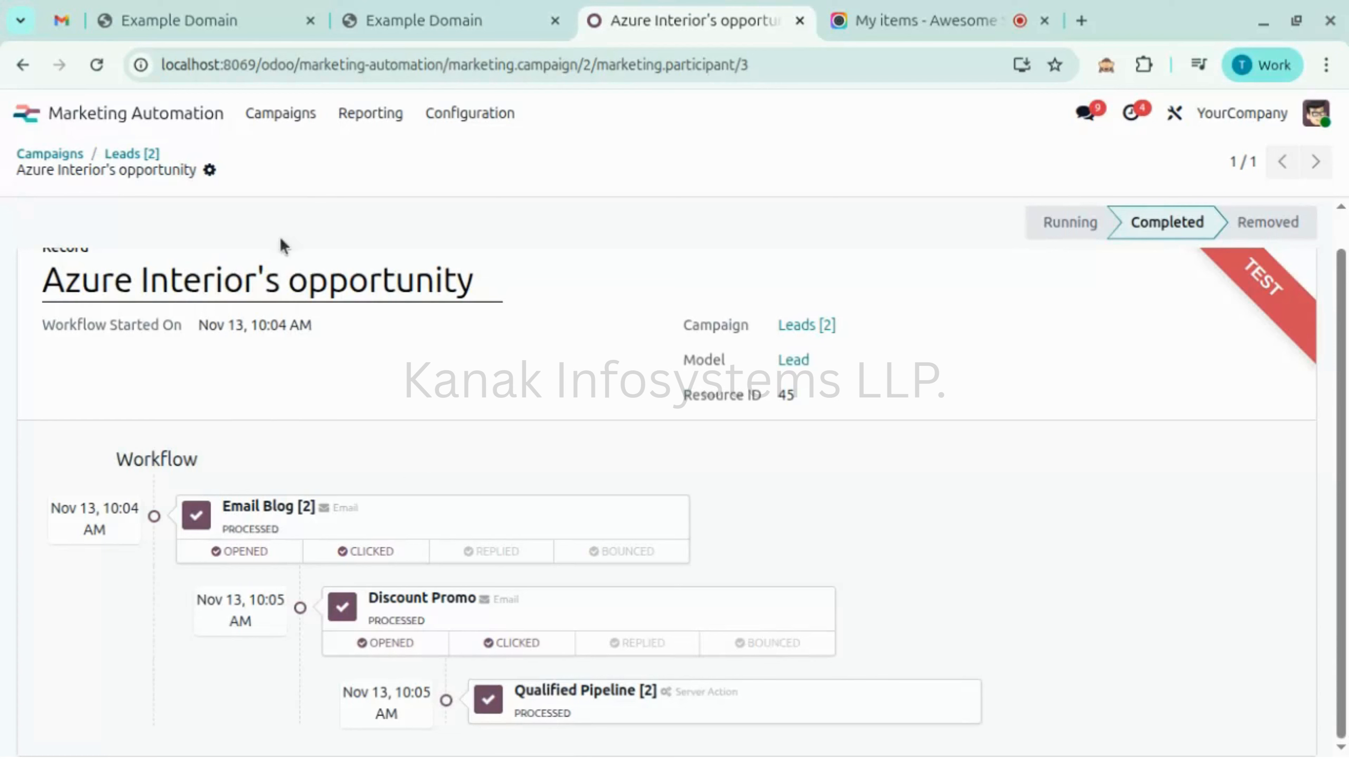
click(103, 121)
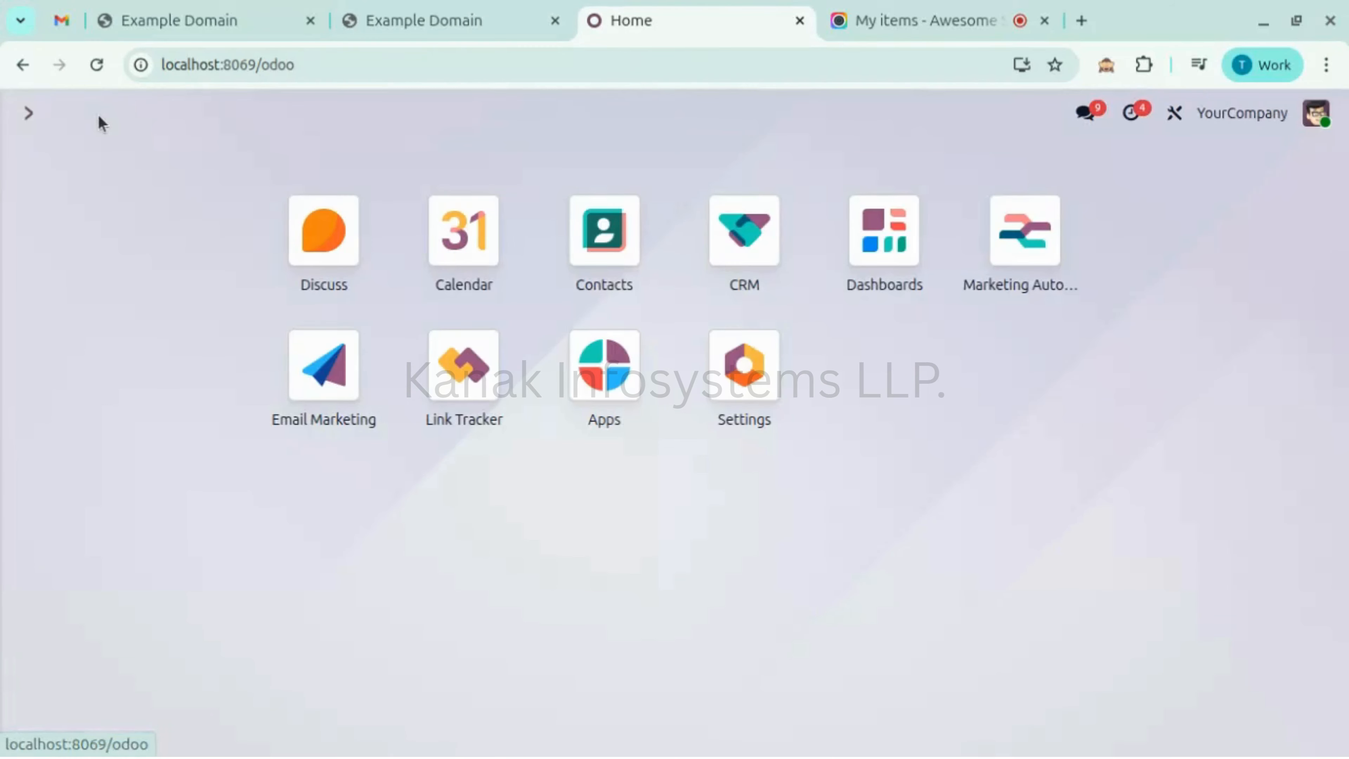
- Check the CRM pipeline shows Azure Interior's opportunity in Qualified, then go back to the apps home screen
text(crm)
click(451, 303)
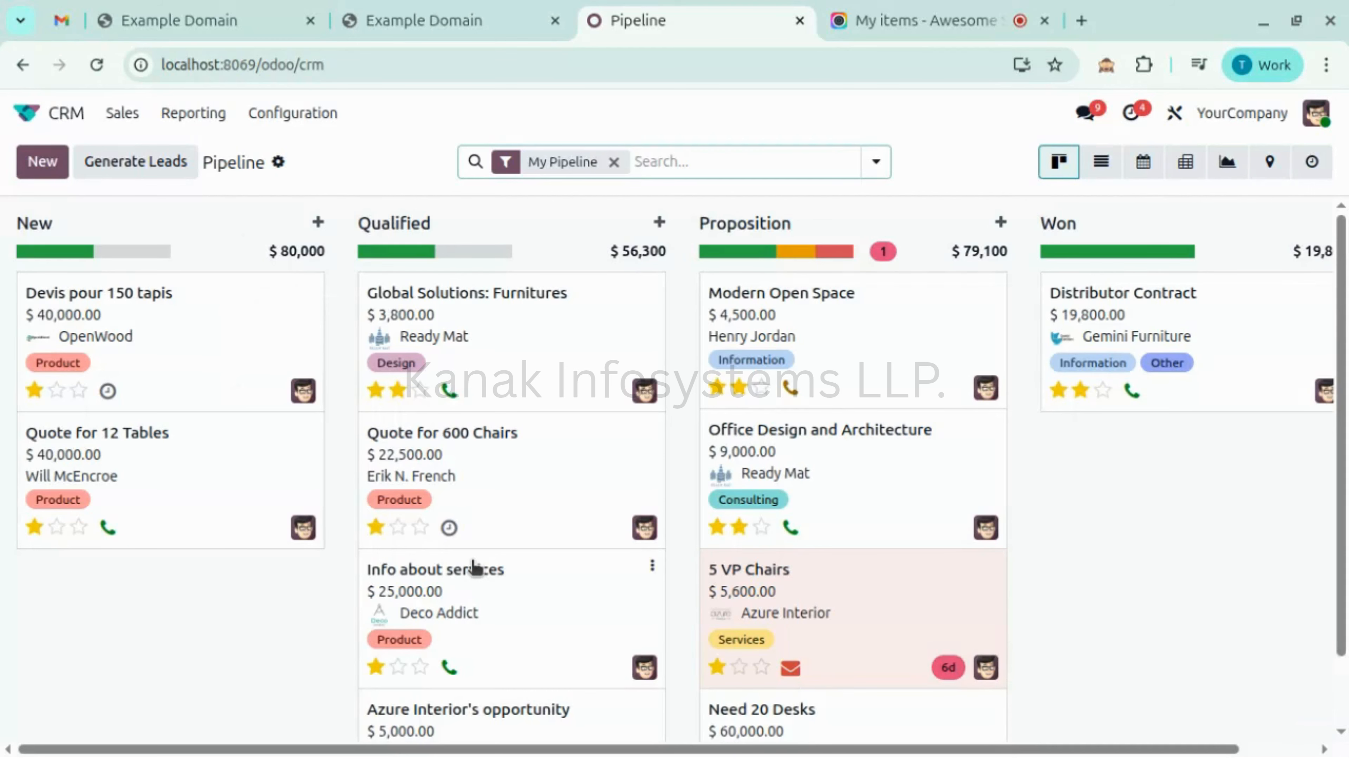
scroll(474, 567, down, 2)
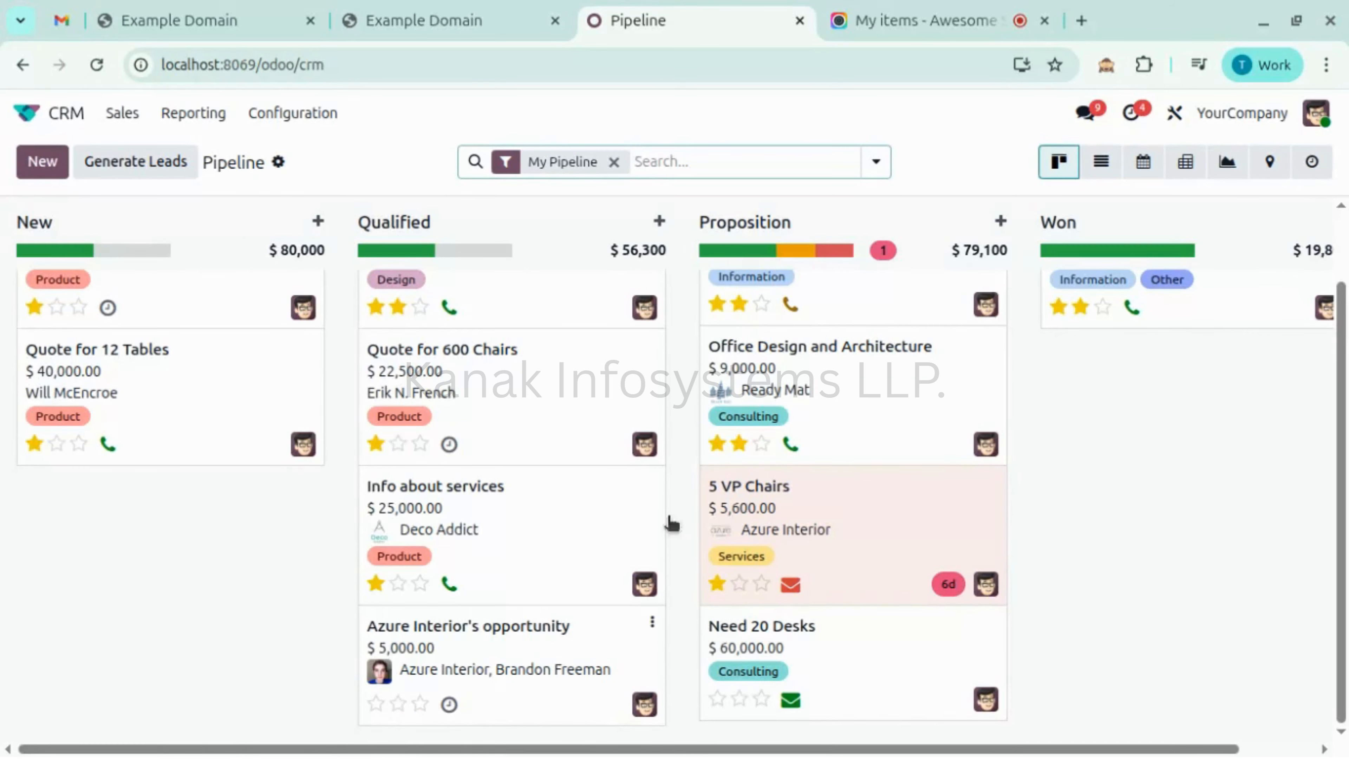
scroll(600, 420, up, 2)
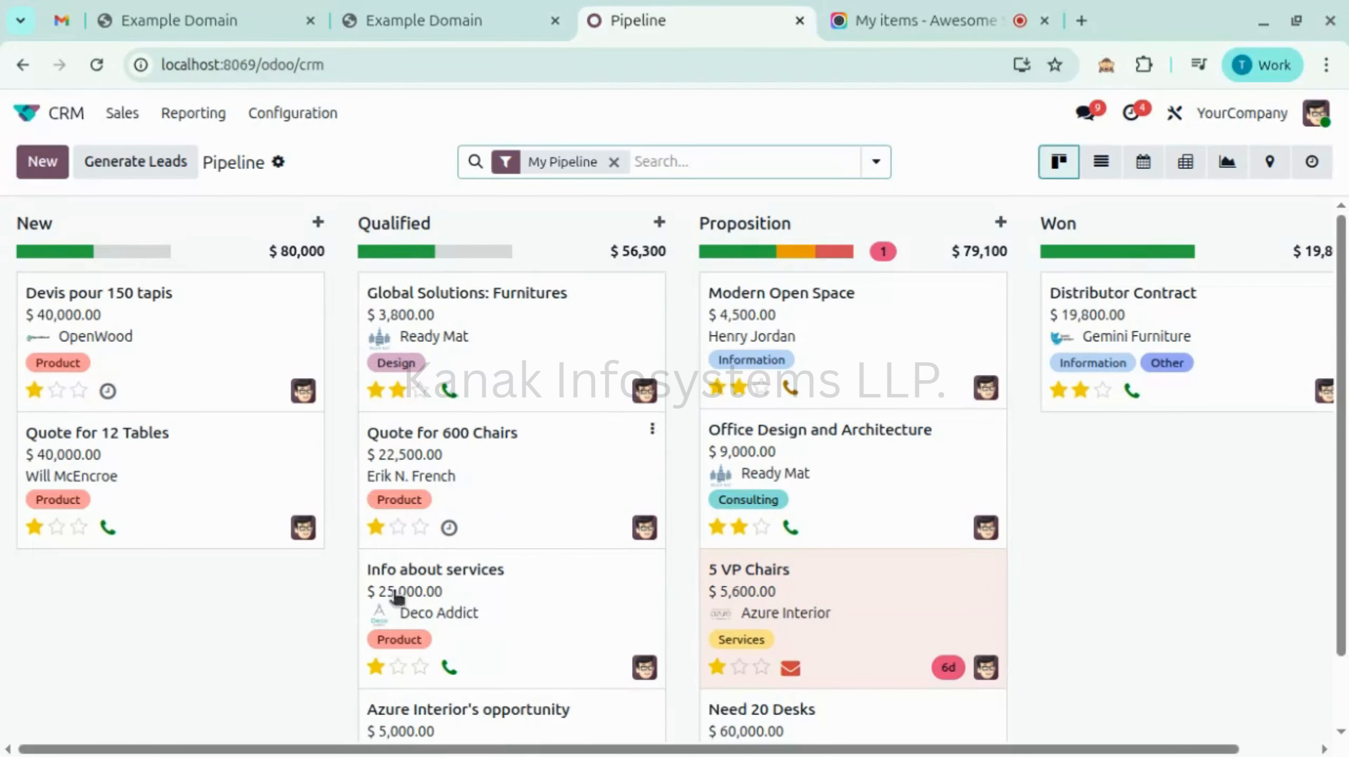
click(73, 118)
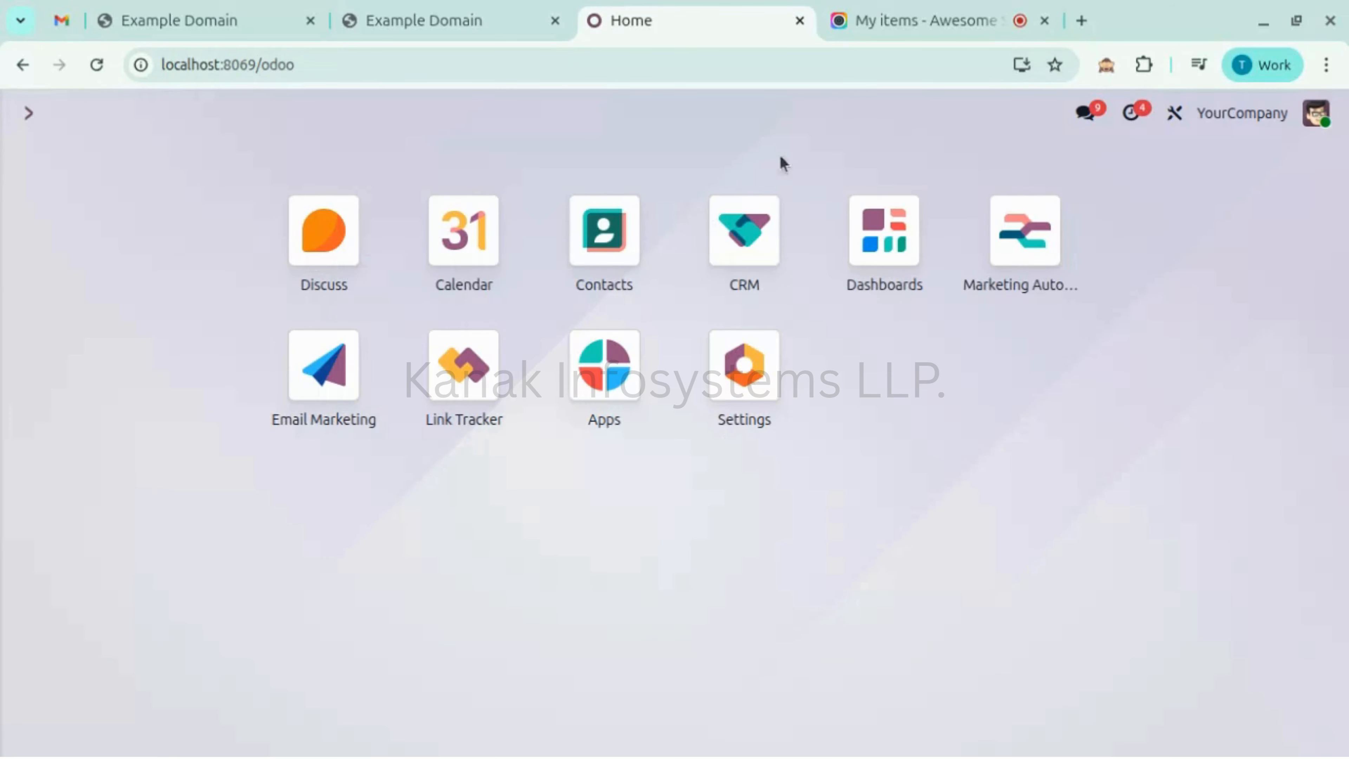